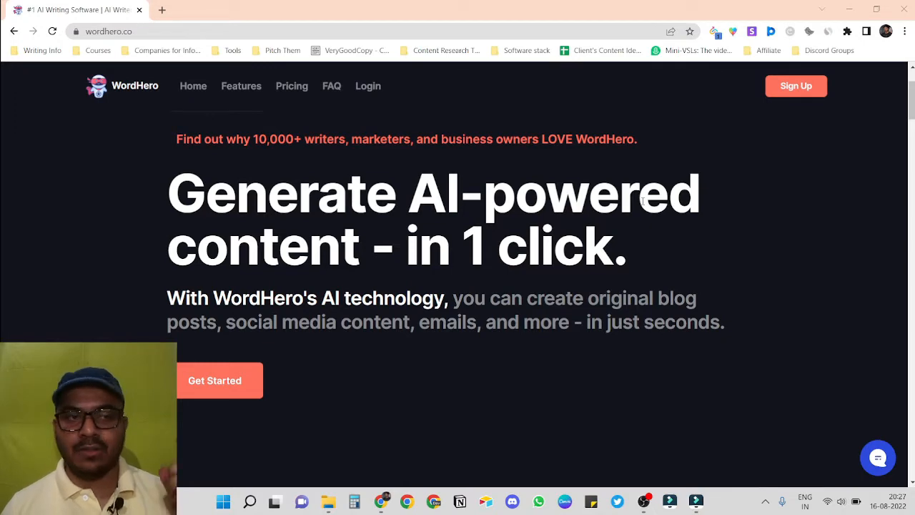
# Log in to WordHero, search the writing tools for "email" and open the Welcome Emails tool
pyautogui.click(368, 87)
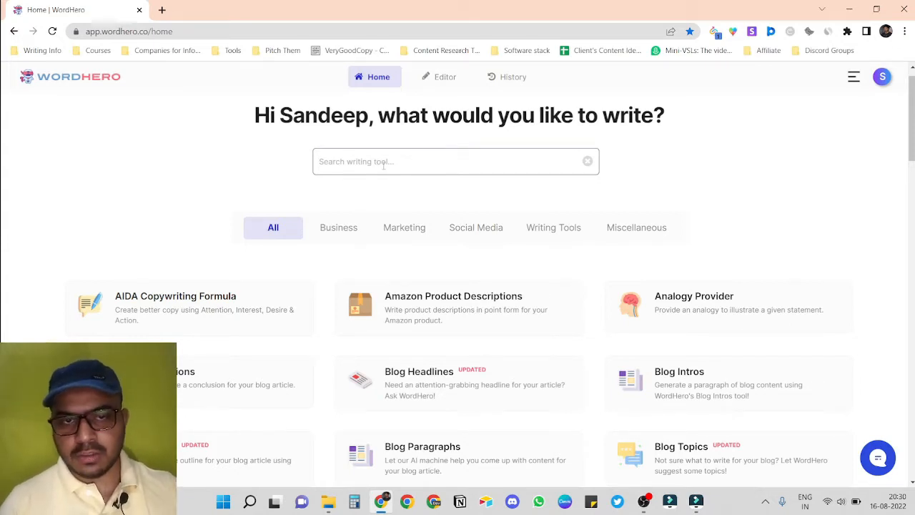
pyautogui.write('email')
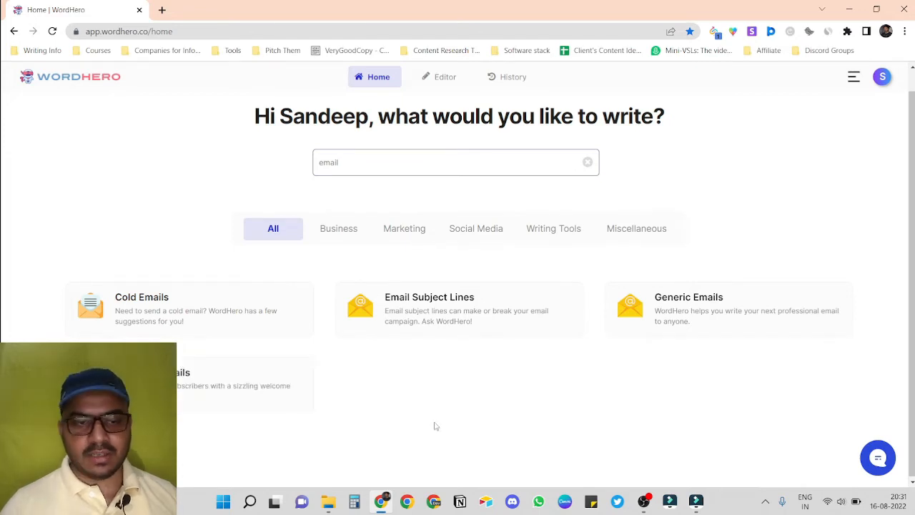
pyautogui.click(202, 396)
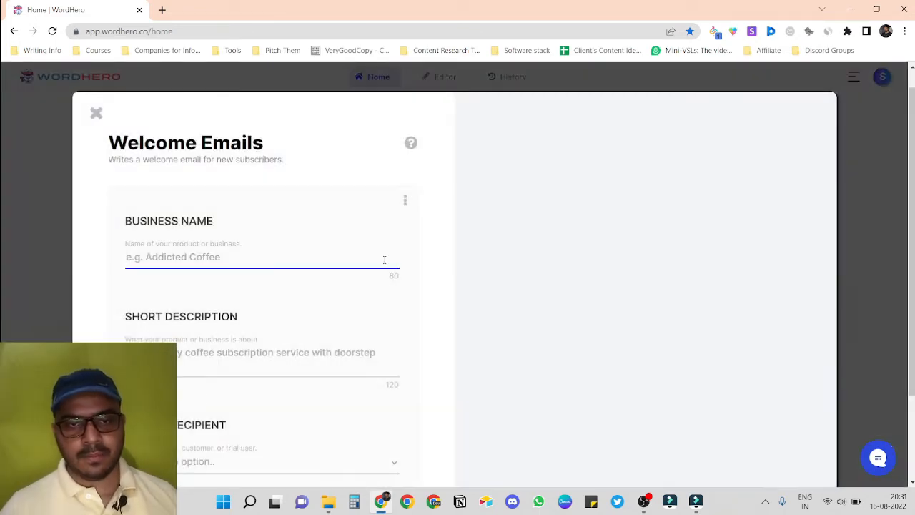
# Set the target recipient of the welcome email to New subscriber
pyautogui.scroll(-1, 386, 261)
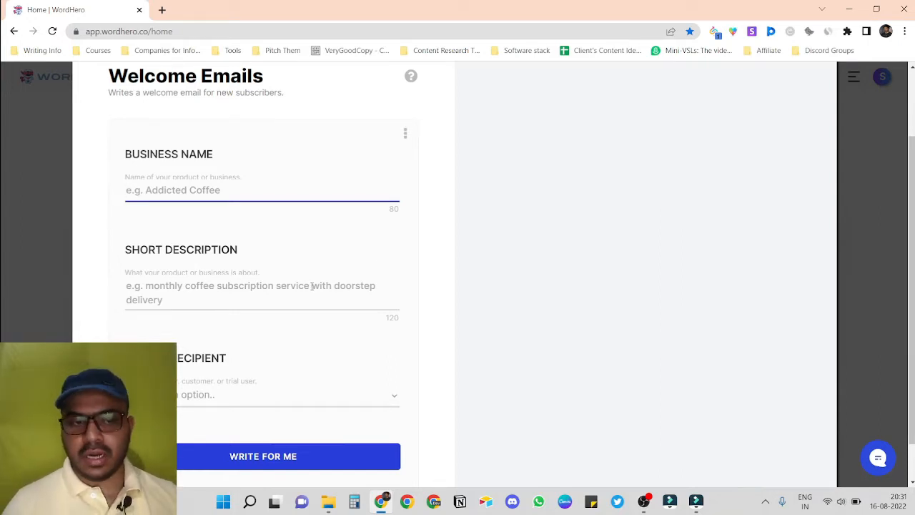
pyautogui.click(202, 395)
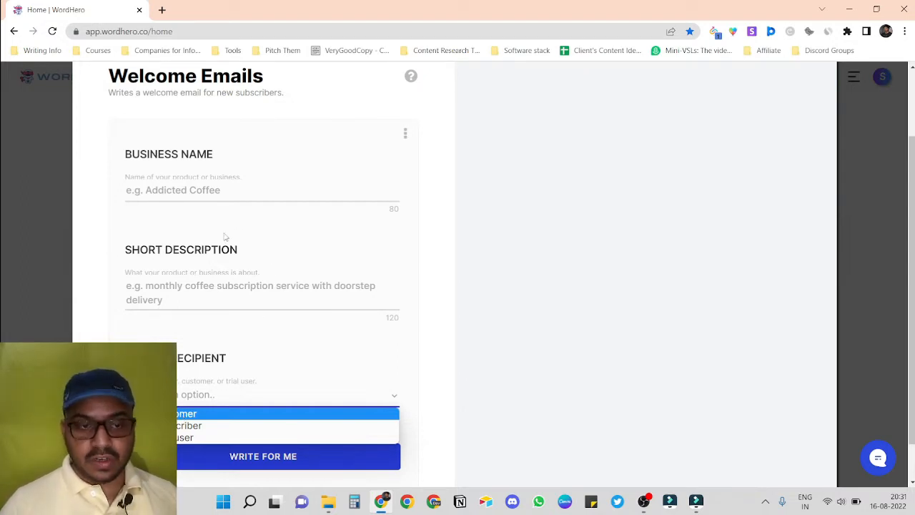
pyautogui.click(190, 426)
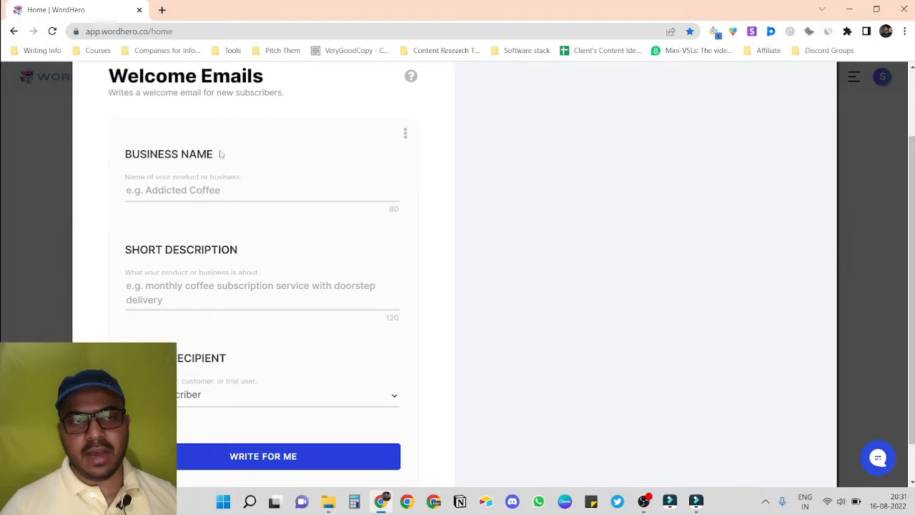
# Search Google for "rage coffee" in a new tab and open the ragecoffee.com homepage at its company tagline
pyautogui.click(163, 10)
pyautogui.write('rage')
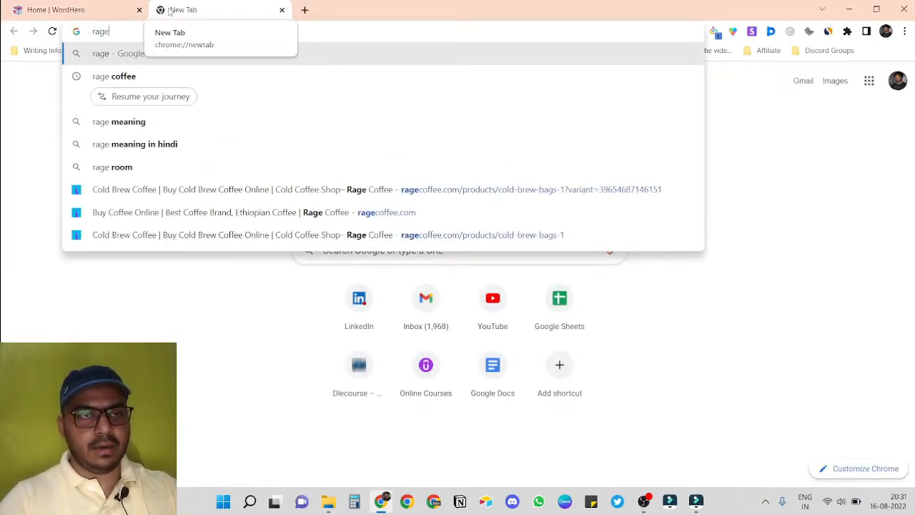
pyautogui.click(246, 90)
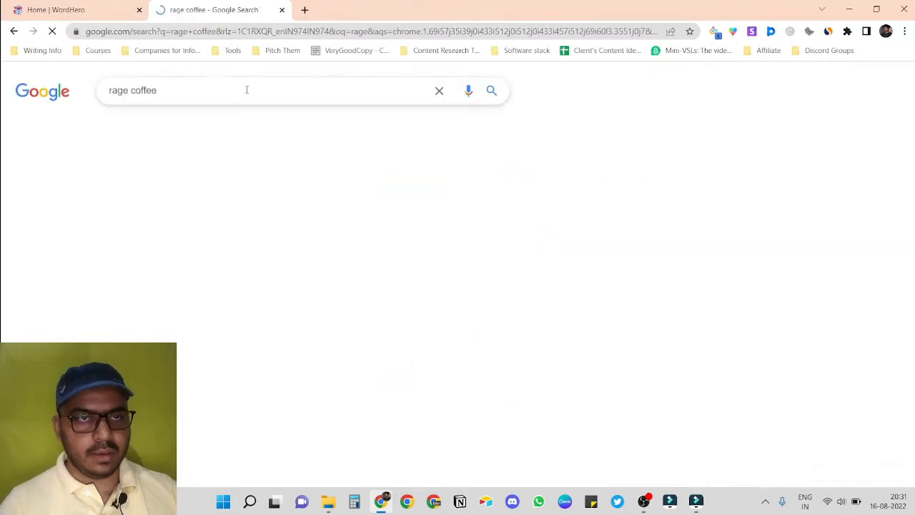
pyautogui.scroll(-3, 291, 203)
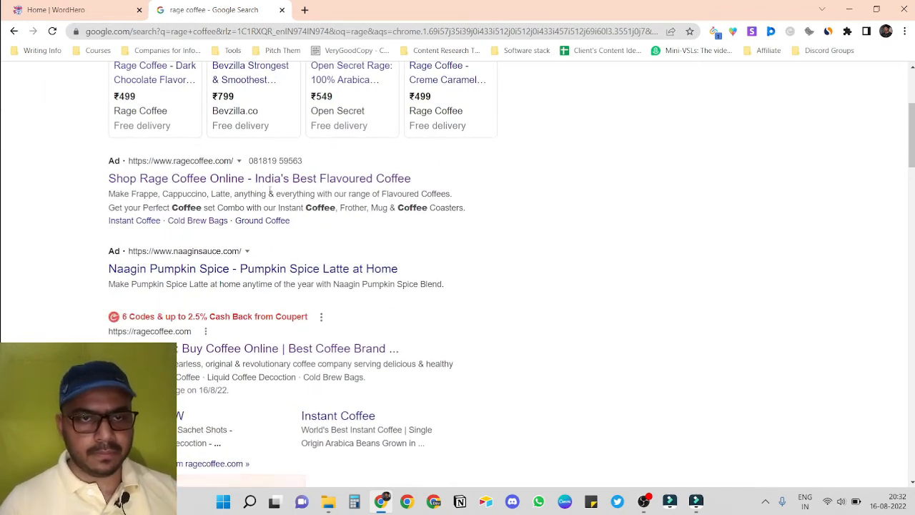
pyautogui.scroll(-1, 248, 187)
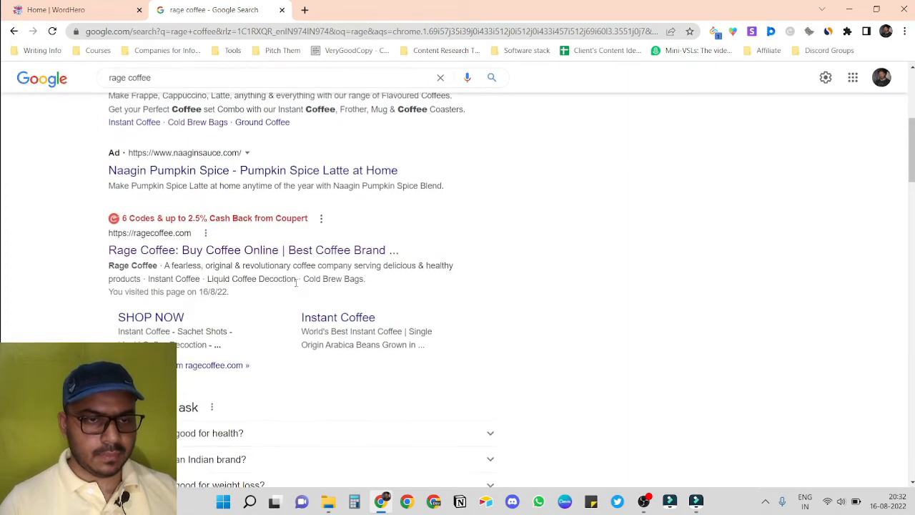
pyautogui.click(239, 256)
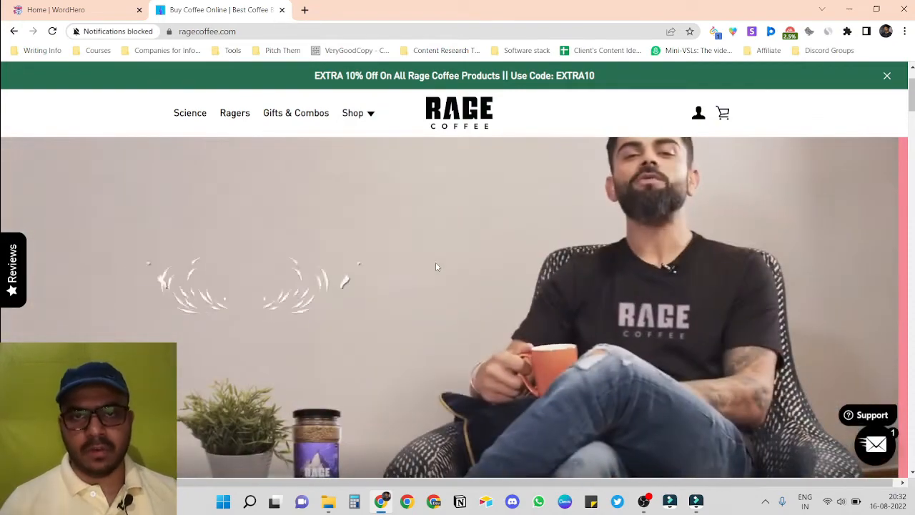
pyautogui.scroll(-3, 436, 266)
pyautogui.scroll(-6, 436, 267)
pyautogui.scroll(2, 434, 266)
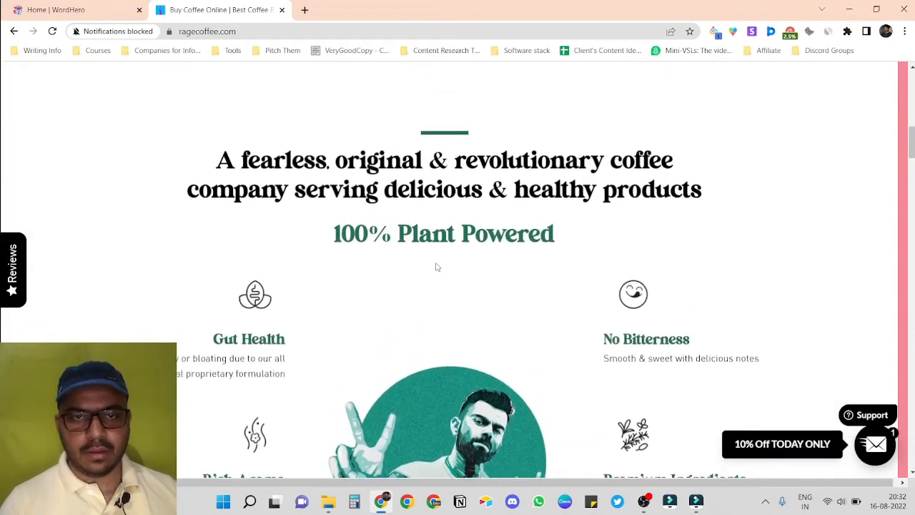
# Return to the WordHero form and enter "Rage Coffee" as the business name
pyautogui.click(56, 9)
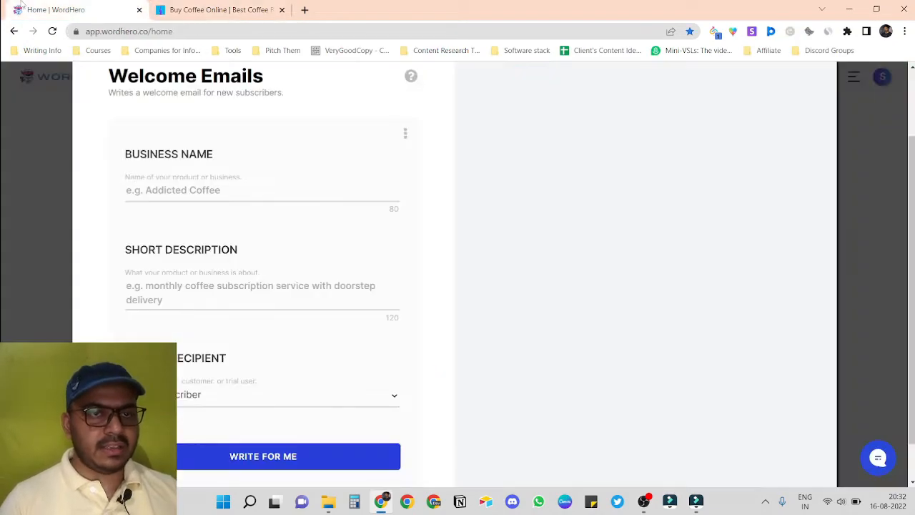
pyautogui.click(203, 194)
pyautogui.write('Rage Coffe')
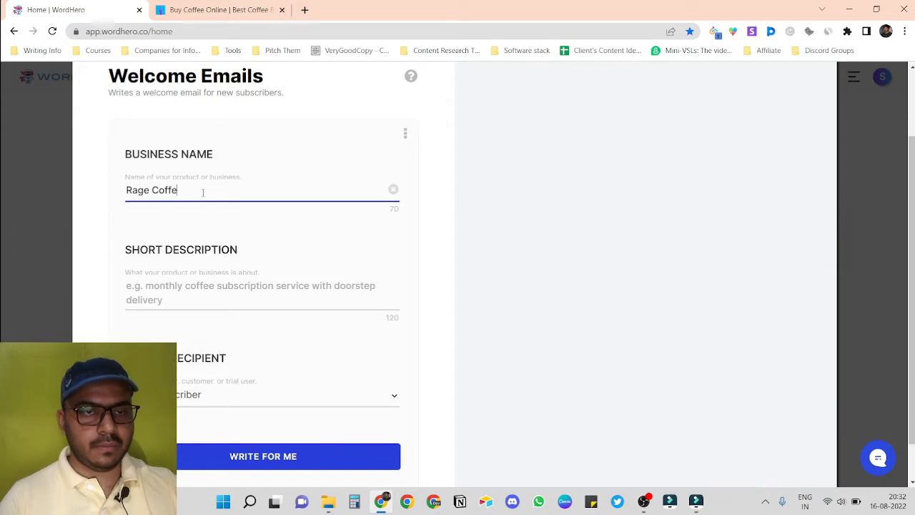
pyautogui.write('e')
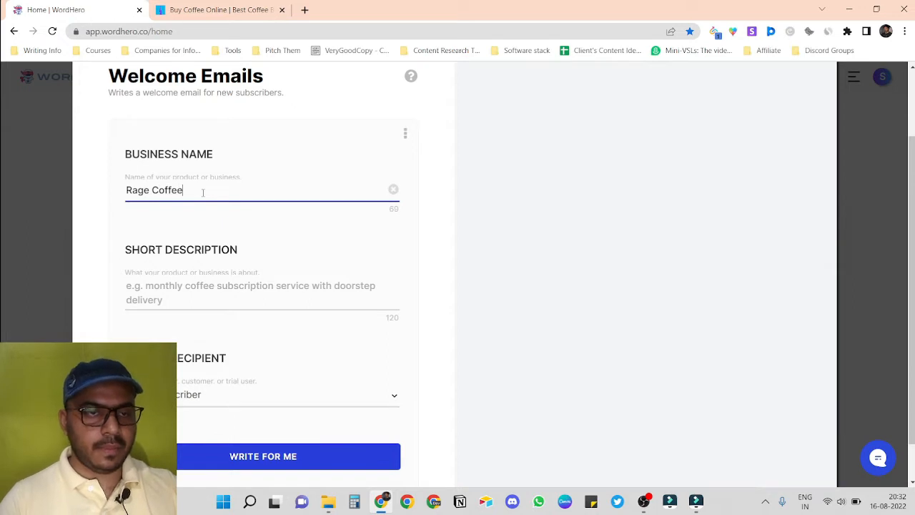
# Copy the tagline through "100% Plant Powered" from the Rage Coffee homepage into the WordHero form's short description
pyautogui.click(224, 9)
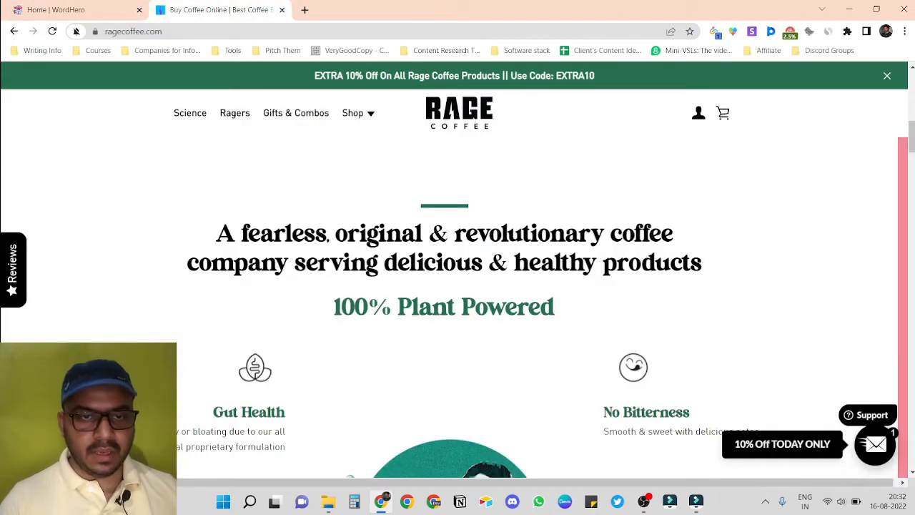
pyautogui.moveTo(216, 225); pyautogui.dragTo(564, 310)
pyautogui.hotkey('ctrl', 'c')
pyautogui.click(96, 6)
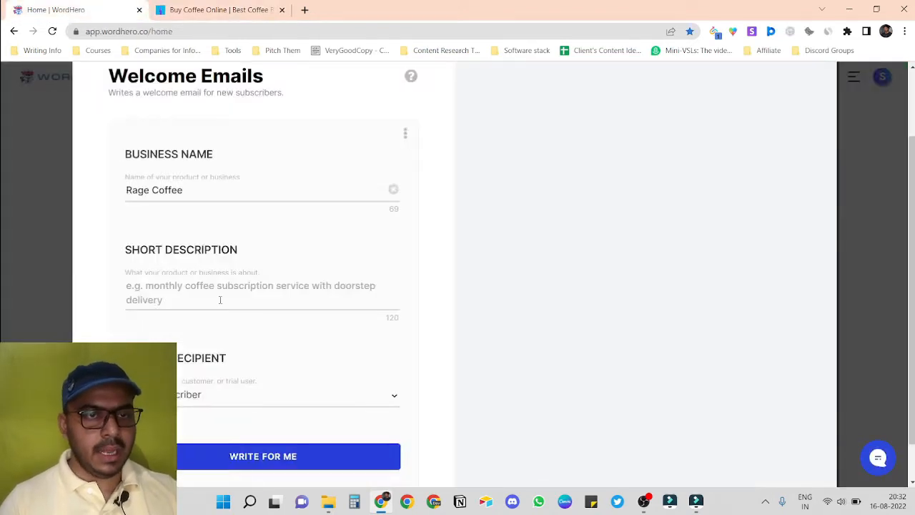
pyautogui.click(151, 293)
pyautogui.hotkey('ctrl', 'v')
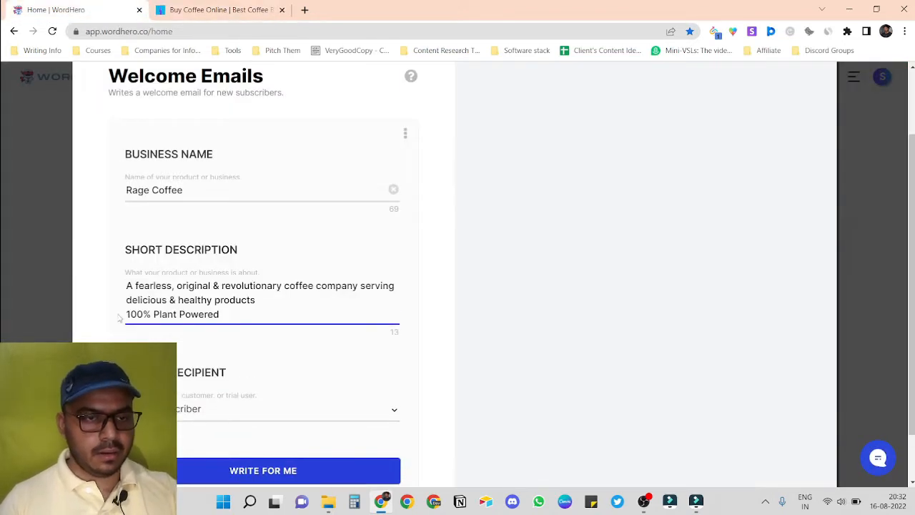
# Remove the line break in the short description and separate the sentences with a period and space: "products. 100% Plant Powered"
pyautogui.click(125, 316)
pyautogui.press('BackSpace')
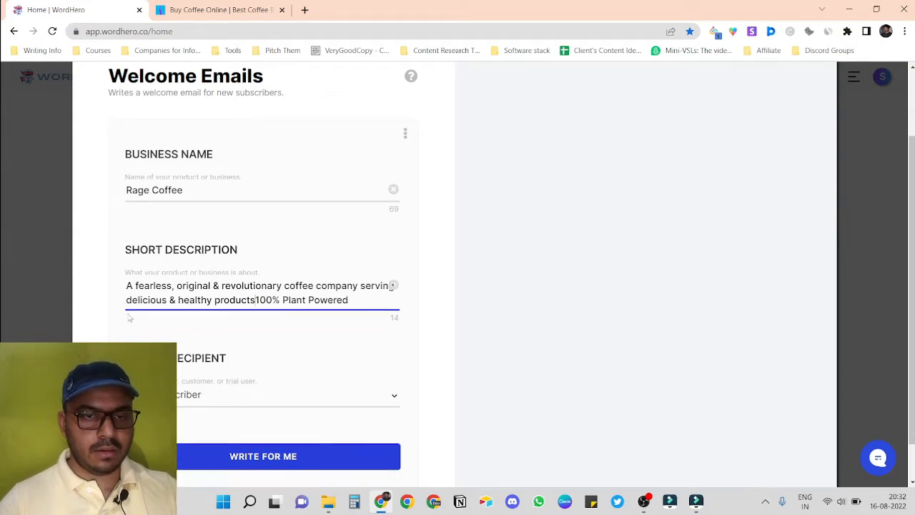
pyautogui.press('BackSpace')
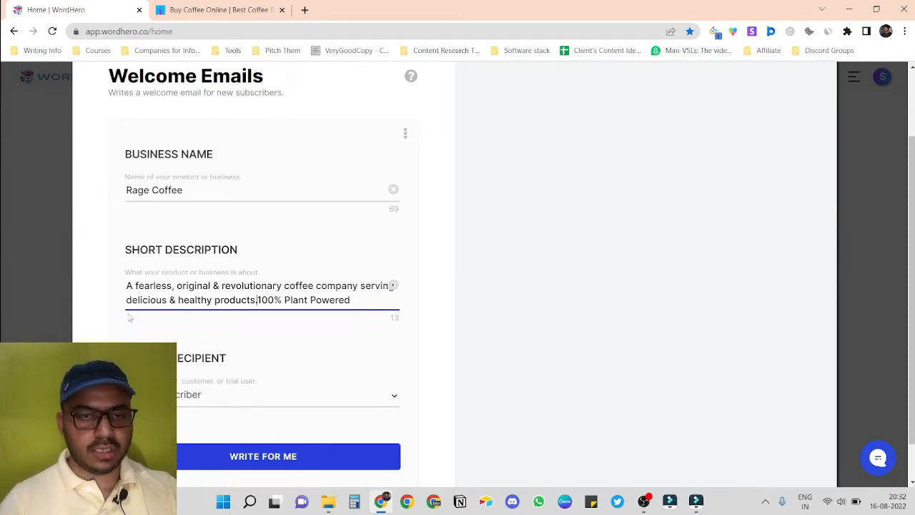
pyautogui.write('.')
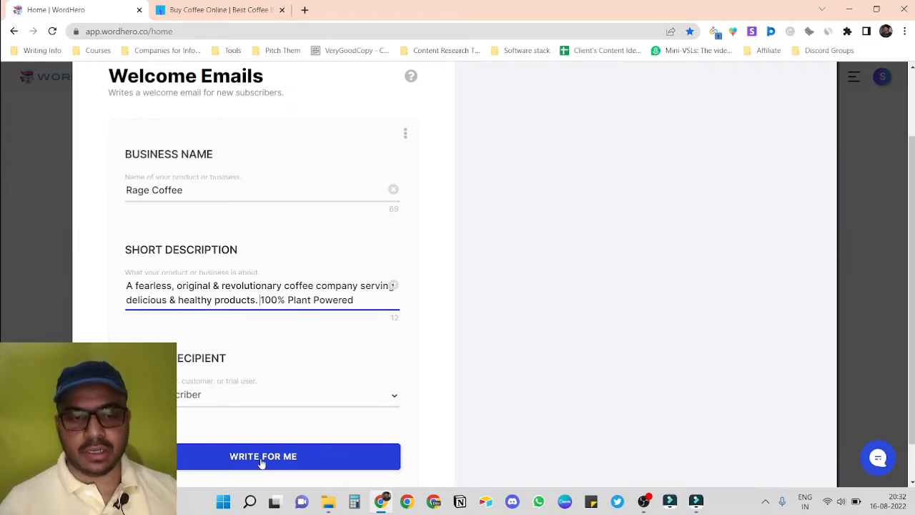
# Generate the welcome emails and copy the second version, which is signed by The Rage Coffee Team
pyautogui.click(262, 463)
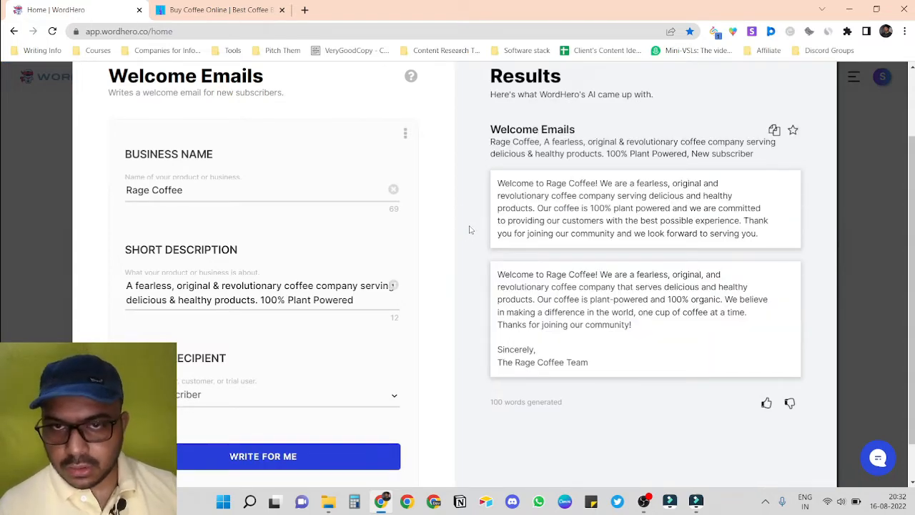
pyautogui.scroll(1, 470, 230)
pyautogui.scroll(-1, 470, 229)
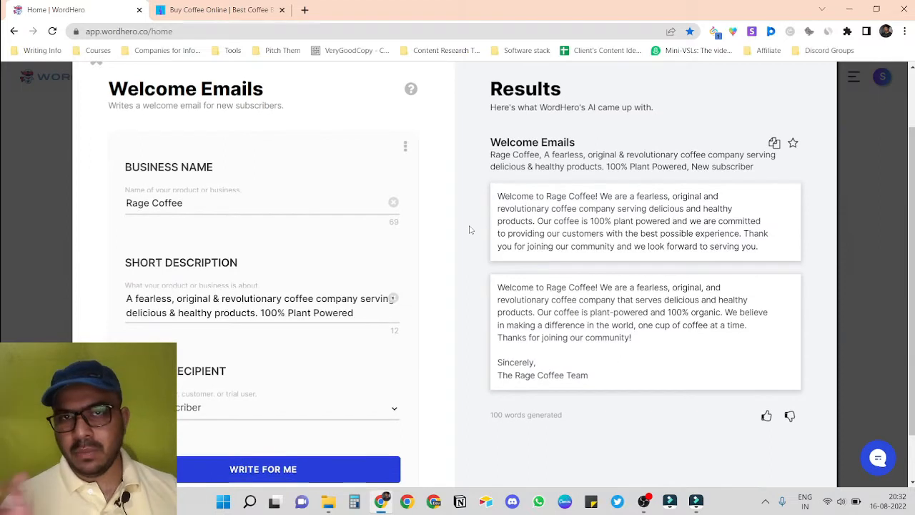
pyautogui.scroll(-1, 470, 229)
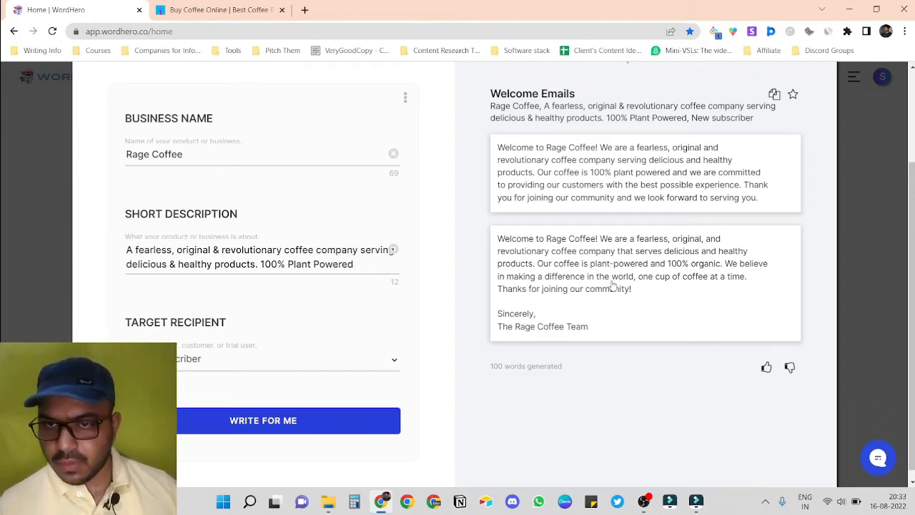
pyautogui.click(564, 255)
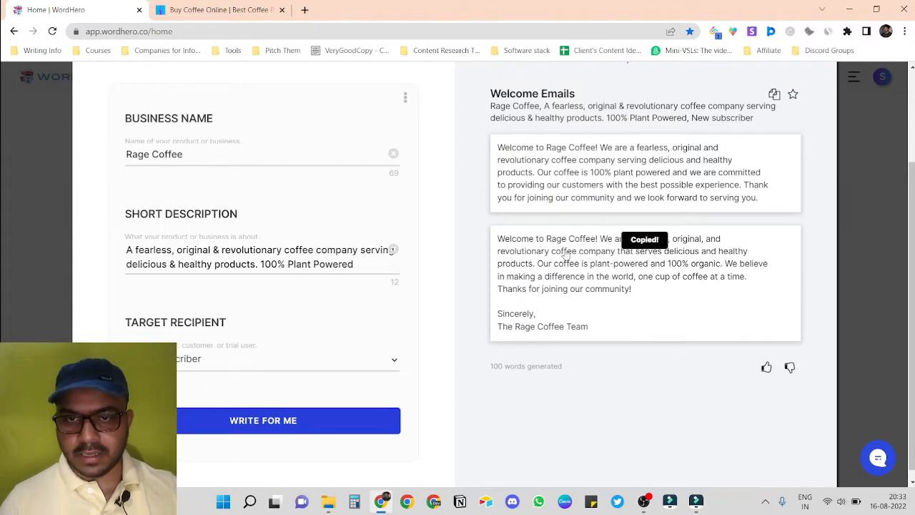
# Create a blank Google Docs document in a new browser tab using docs.new
pyautogui.click(305, 10)
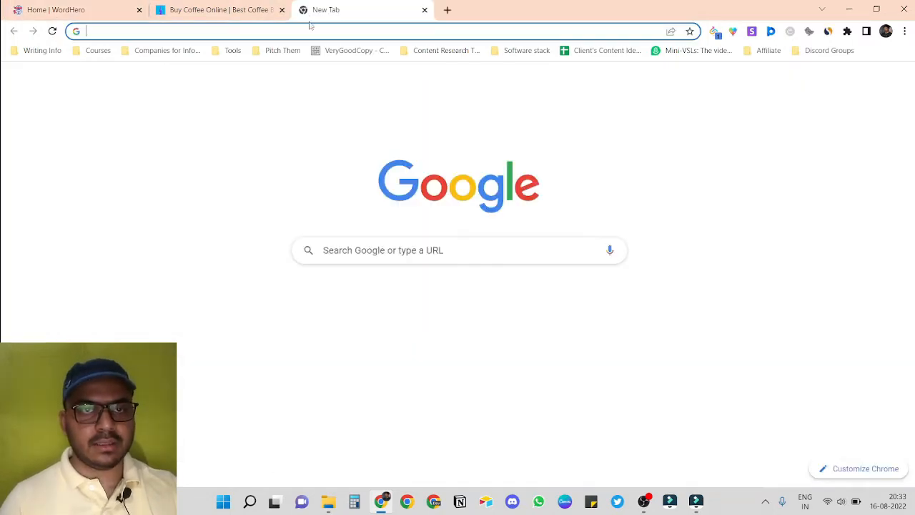
pyautogui.write('docs.new')
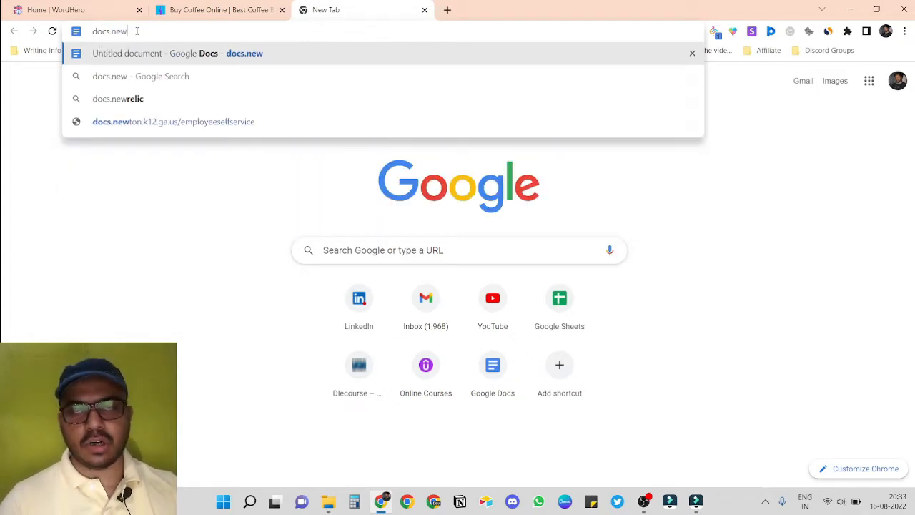
pyautogui.press('Return')
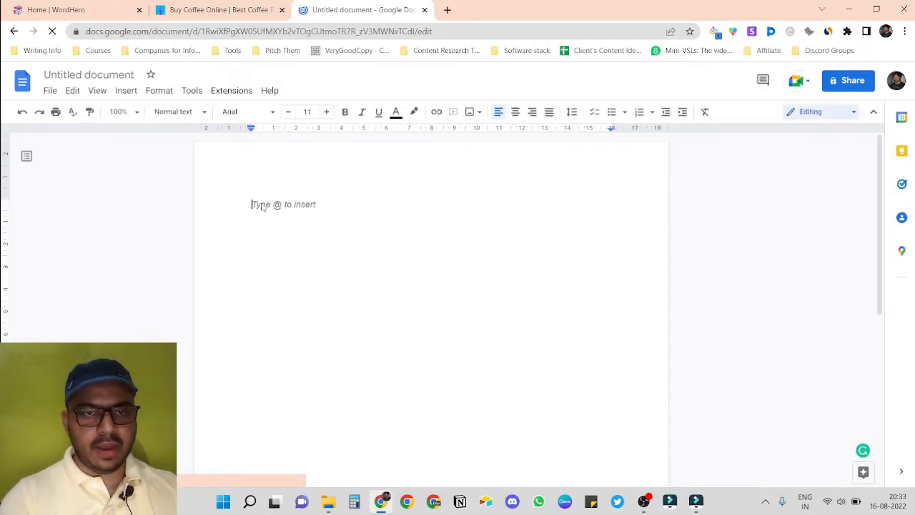
# Write the heading line "Welcome Email ( New Subscribers ):" in the document and start a new line below it
pyautogui.write('Whelco')
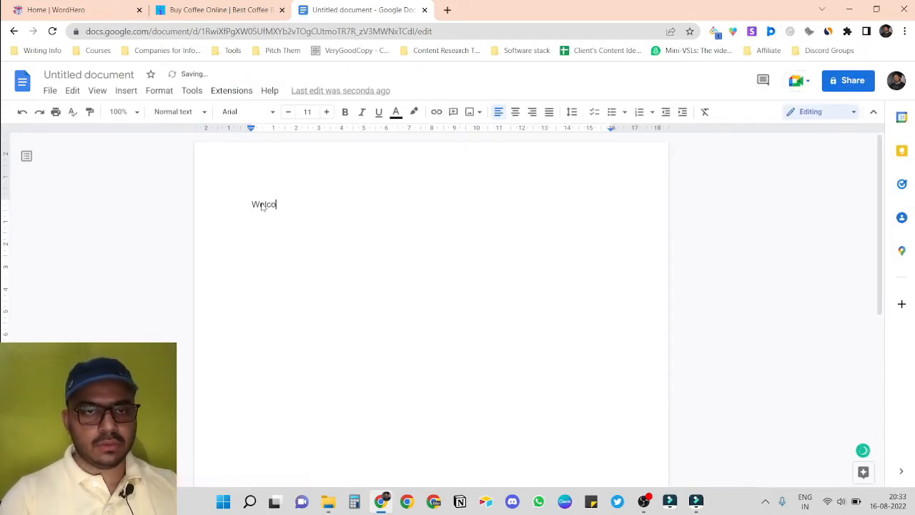
pyautogui.write('me Email (')
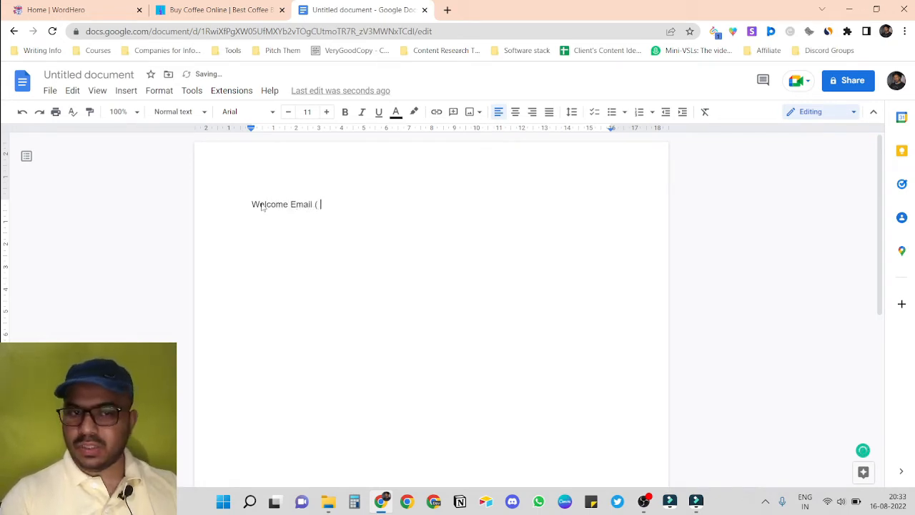
pyautogui.write(' New Subs')
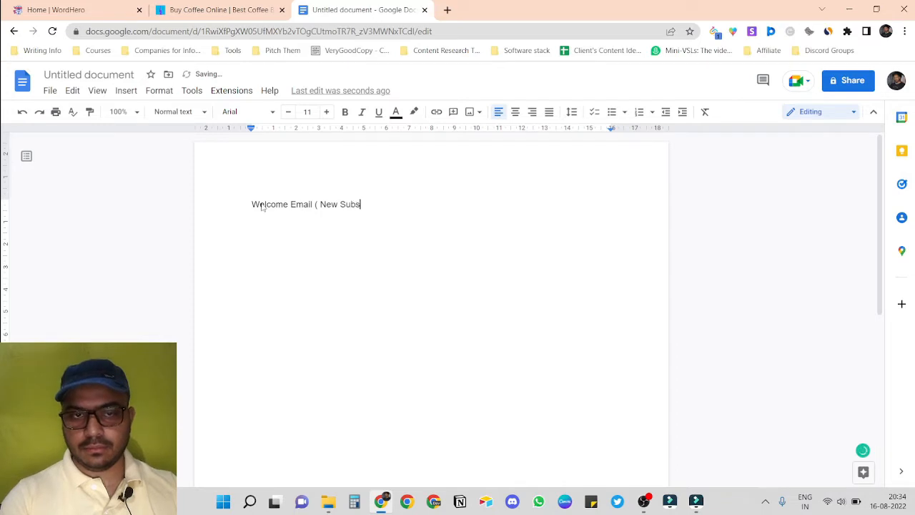
pyautogui.write('cribers )')
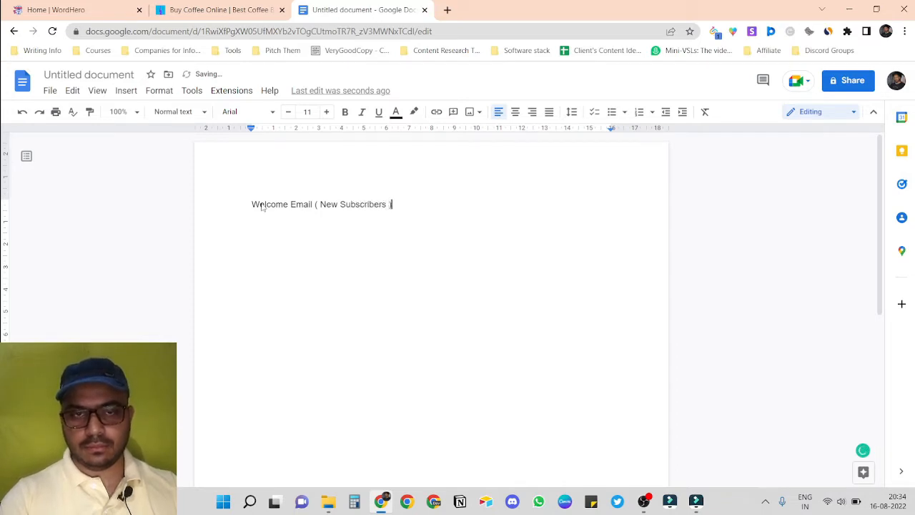
pyautogui.write(':')
pyautogui.press('Return')
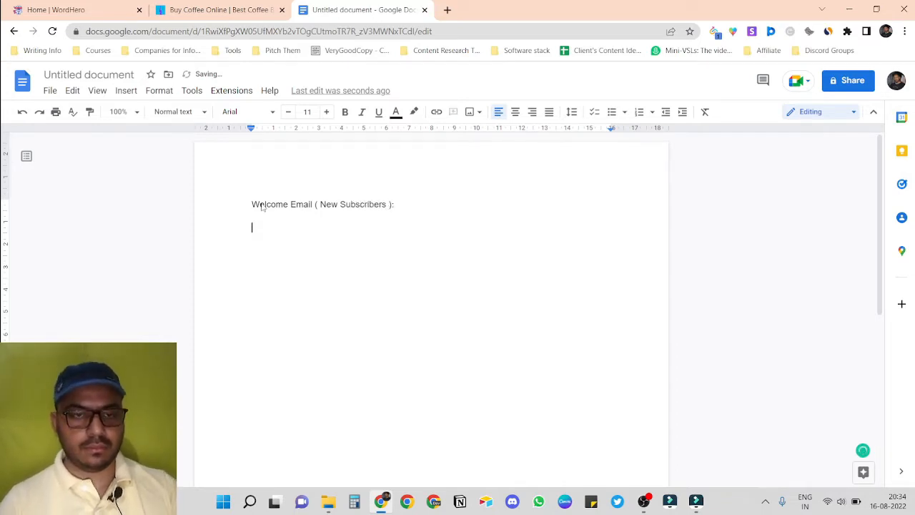
# Paste the copied email below the heading and start a new paragraph after "Welcome to Rage Coffee!"
pyautogui.hotkey('ctrl', 'v')
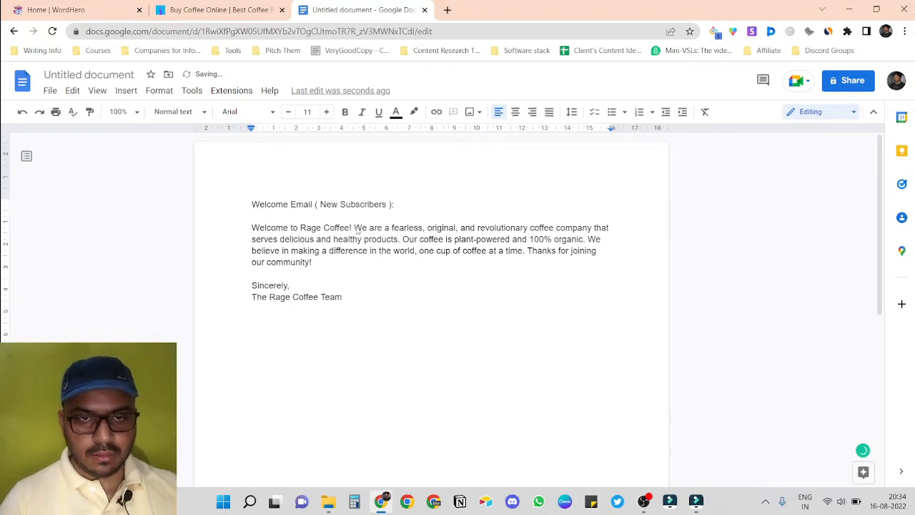
pyautogui.click(356, 228)
pyautogui.press('Return')
pyautogui.press('Return')
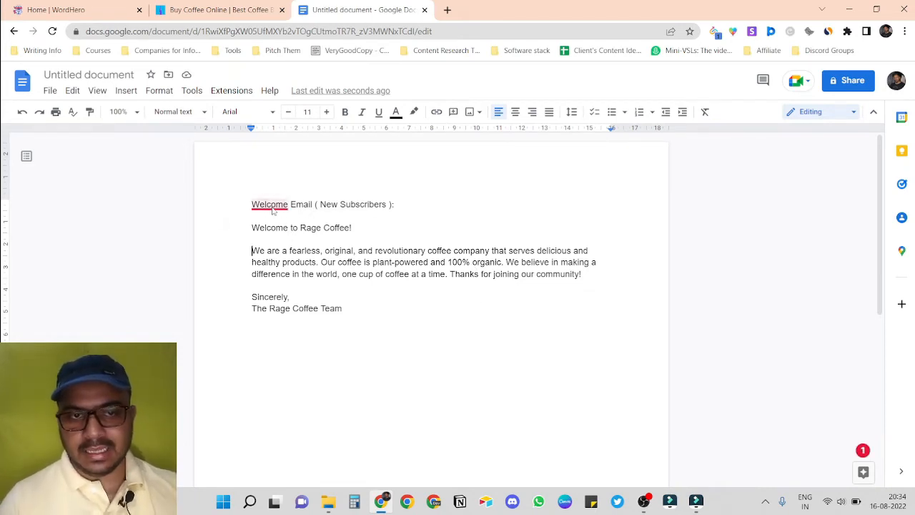
pyautogui.moveTo(272, 209)
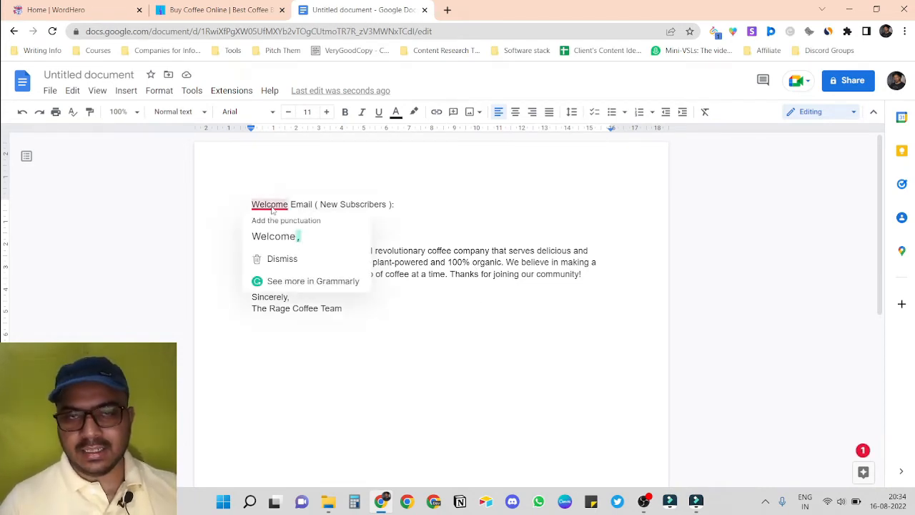
pyautogui.click(300, 230)
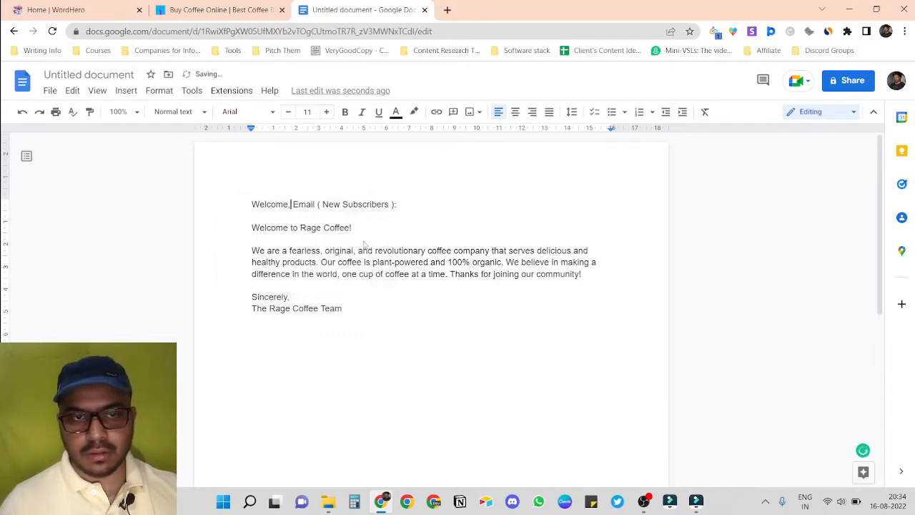
pyautogui.press('BackSpace')
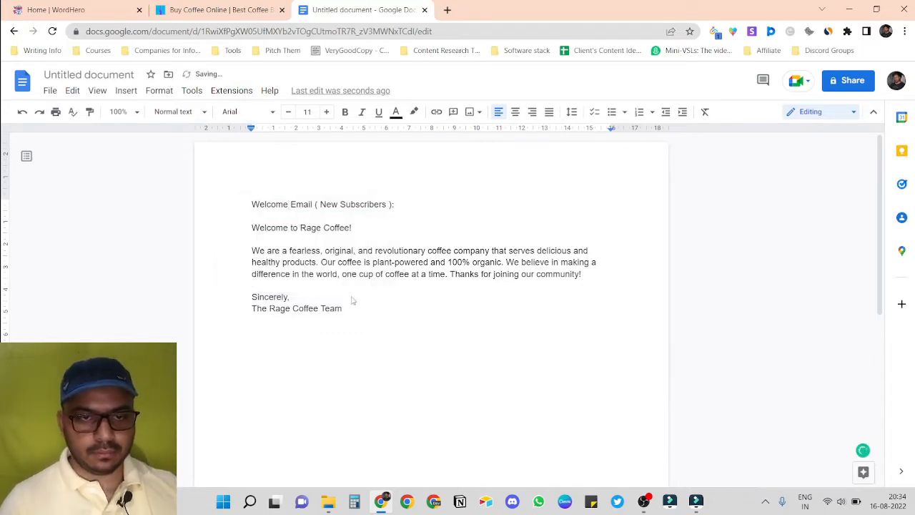
# Start a new paragraph in the subscriber email at "Our coffee is plant-powered and 100% organic."
pyautogui.click(354, 319)
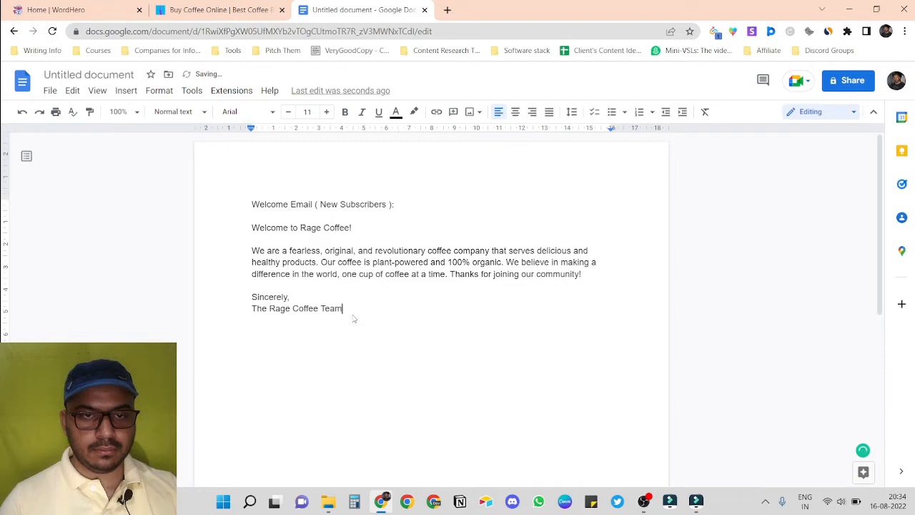
pyautogui.click(321, 262)
pyautogui.press('Return')
pyautogui.press('Return')
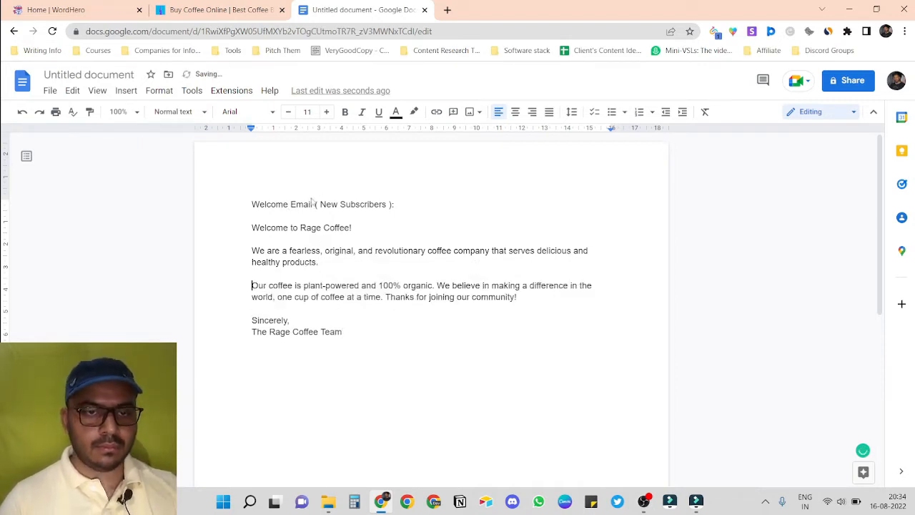
# In WordHero, generate welcome emails for the target recipient New customer and copy the second version
pyautogui.click(65, 10)
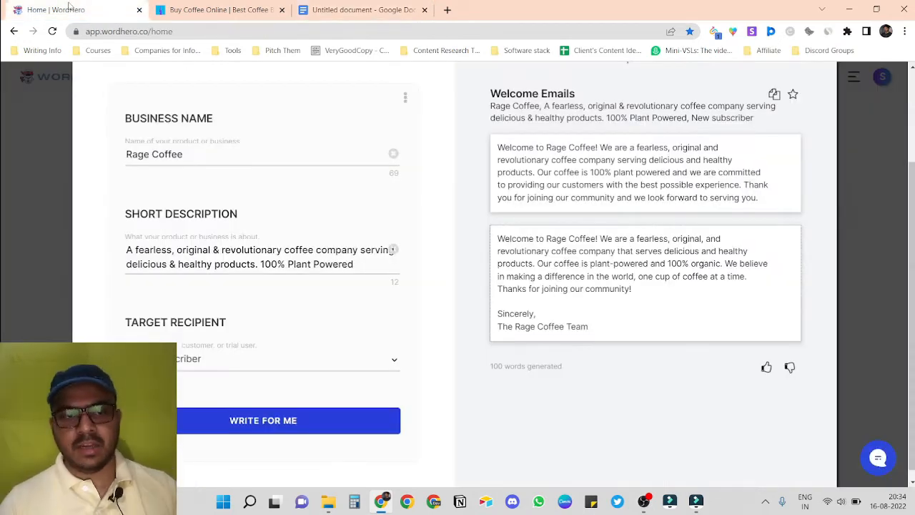
pyautogui.click(205, 361)
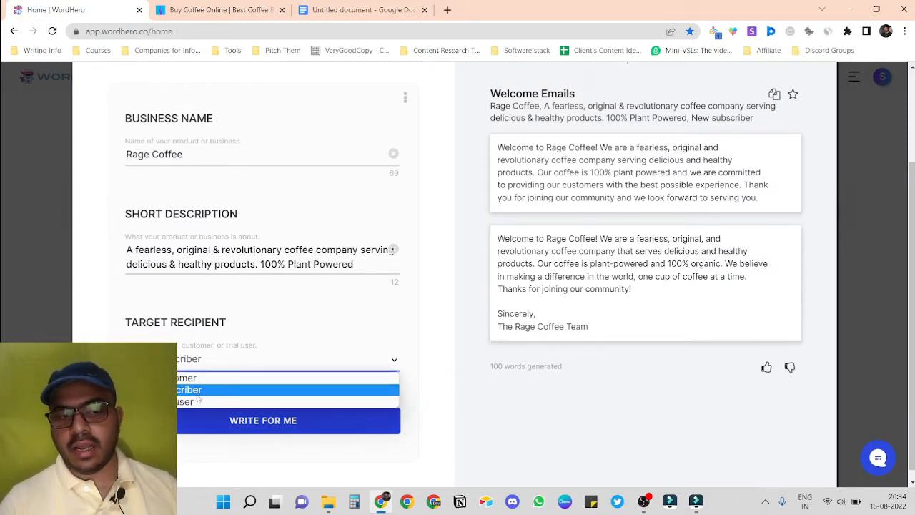
pyautogui.click(200, 379)
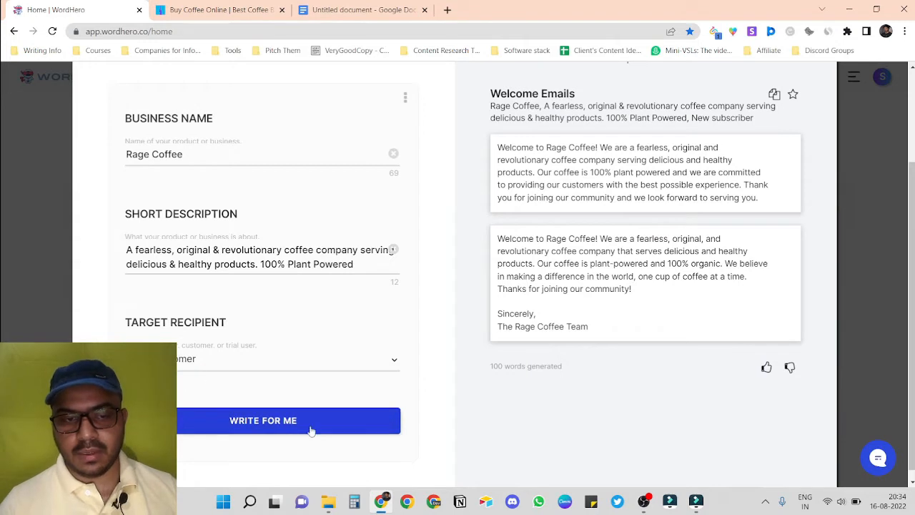
pyautogui.click(264, 421)
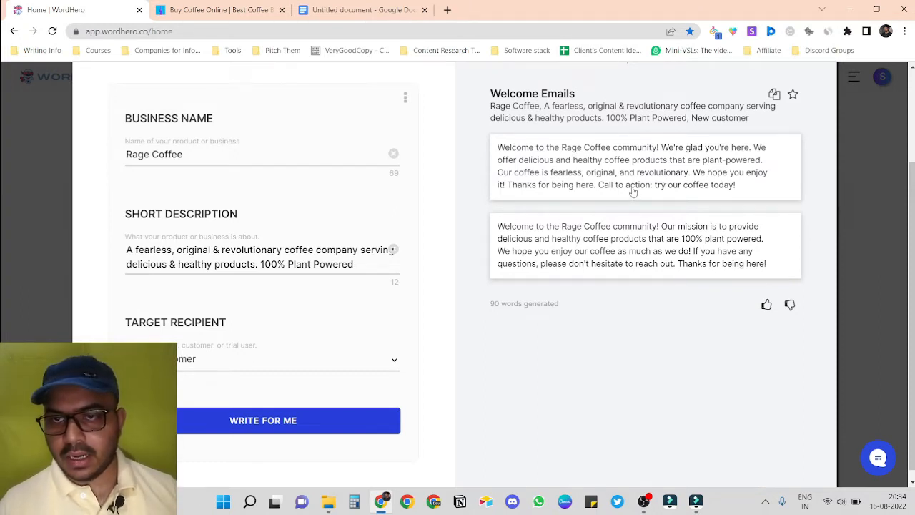
pyautogui.click(606, 179)
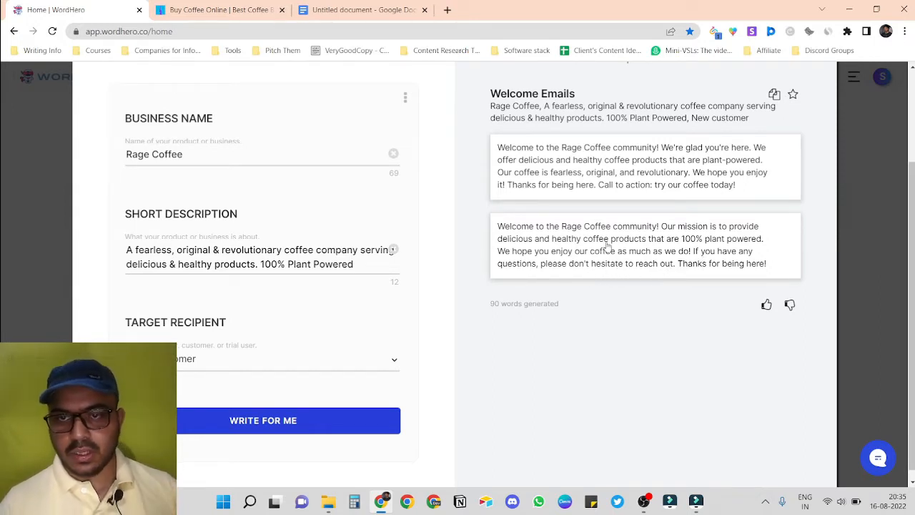
# Switch back to the Google Docs document and add a "===" separator line below the subscriber email's signature
pyautogui.click(328, 9)
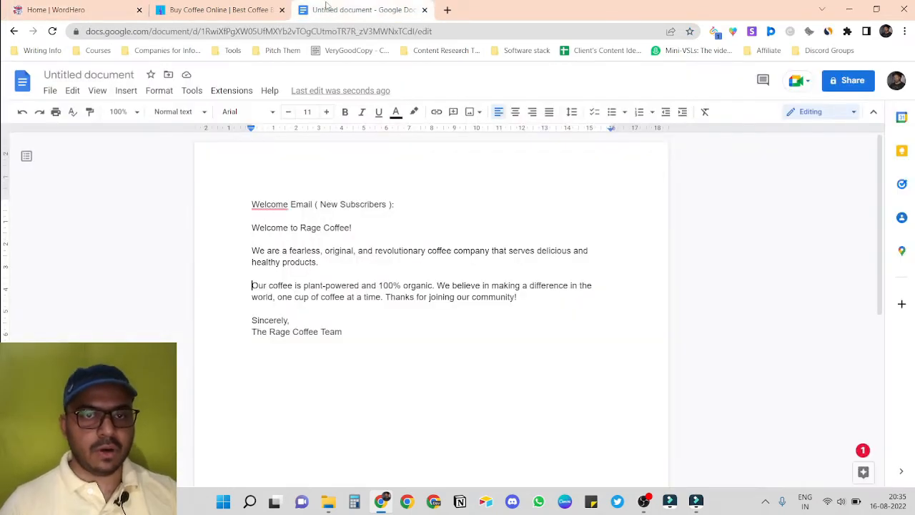
pyautogui.press('Return')
pyautogui.press('Return')
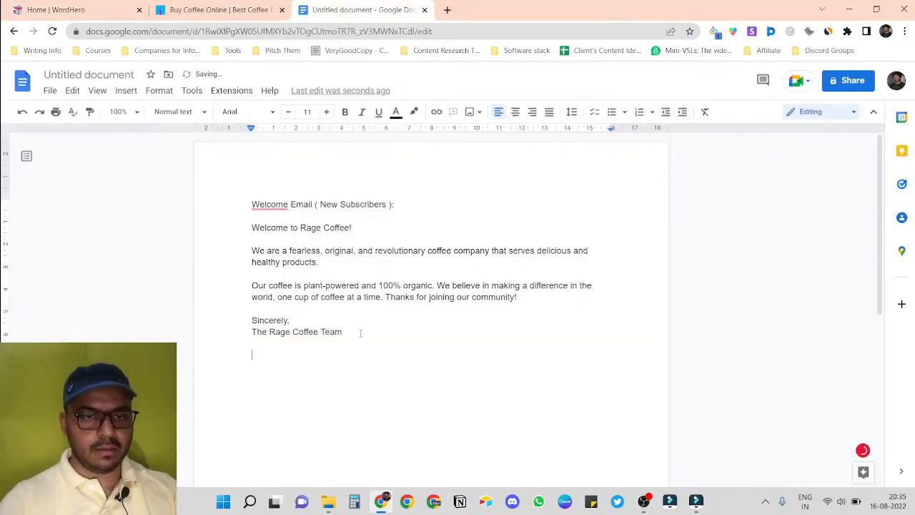
pyautogui.write('Wle')
pyautogui.press('BackSpace')
pyautogui.press('BackSpace')
pyautogui.press('BackSpace')
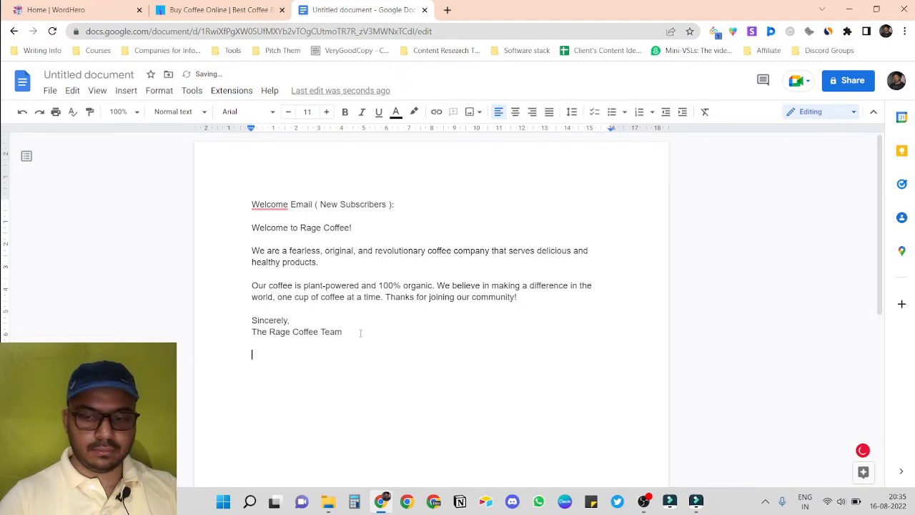
pyautogui.write('===')
pyautogui.press('Return')
pyautogui.press('Return')
# Write the heading "Welcome Email ( New Customer ):" below the separator
pyautogui.write('Welcome ')
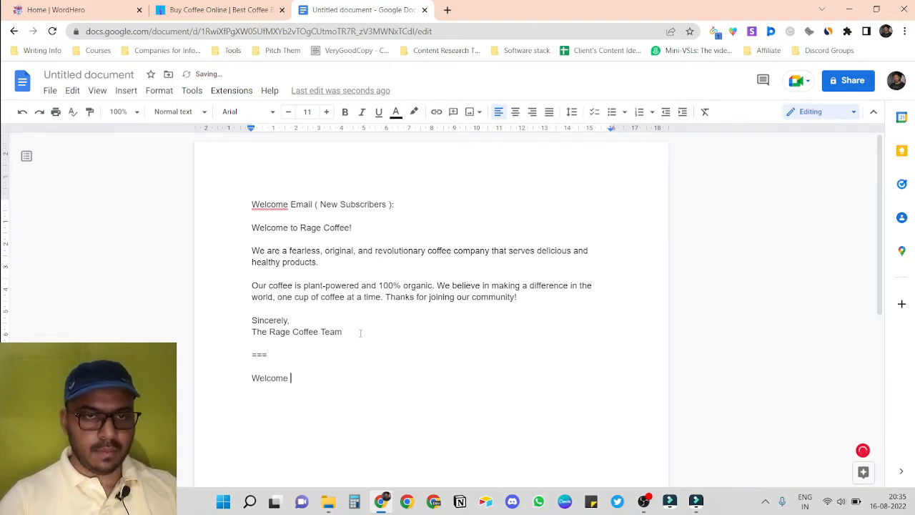
pyautogui.write('Email ( New')
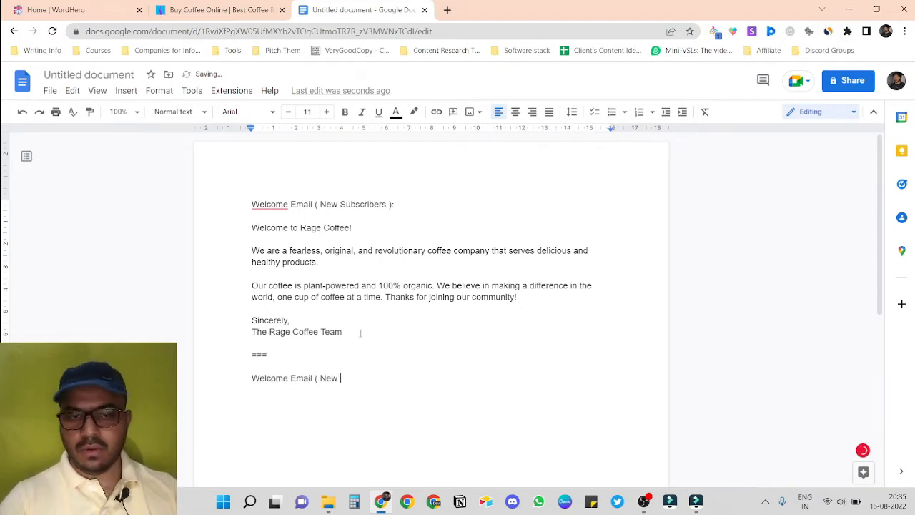
pyautogui.click(57, 9)
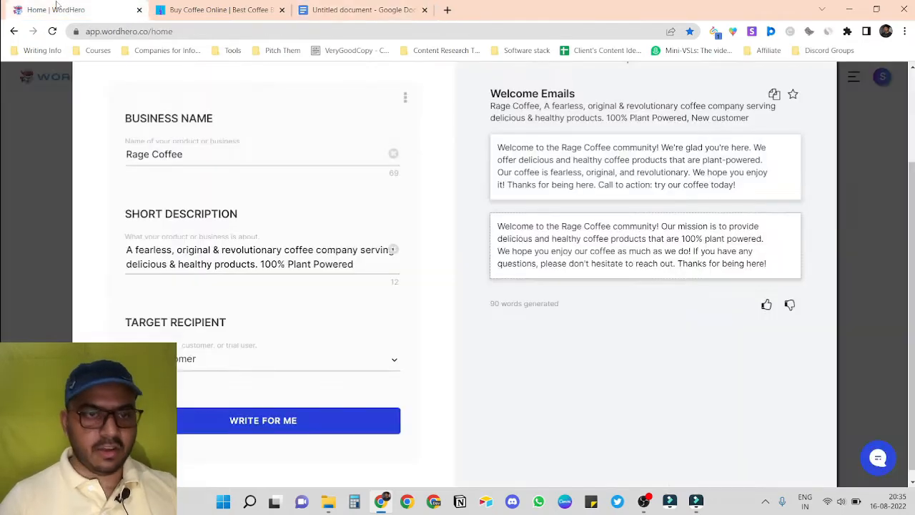
pyautogui.click(328, 6)
pyautogui.write('Cuse')
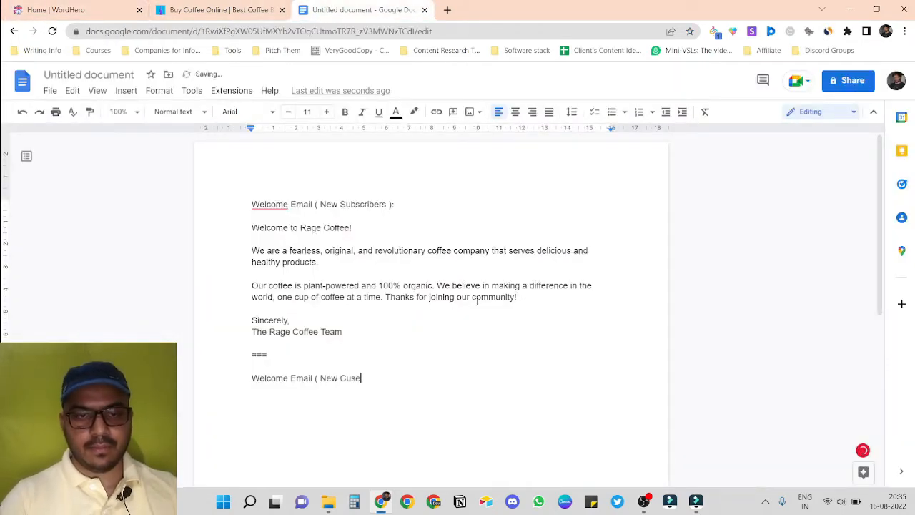
pyautogui.press('BackSpace')
pyautogui.write('tomer ):')
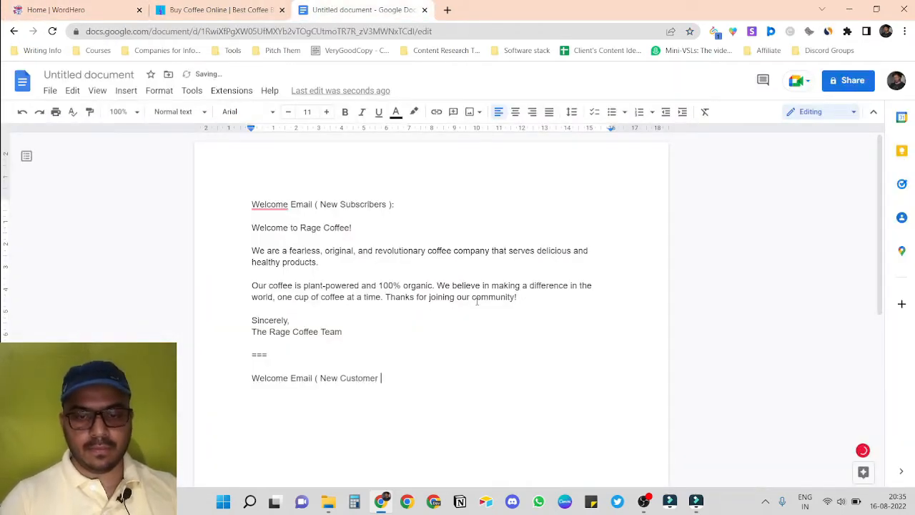
# Paste the copied customer email below its heading and start a new paragraph after "Welcome to the Rage Coffee community!"
pyautogui.press('Return')
pyautogui.hotkey('ctrl', 'v')
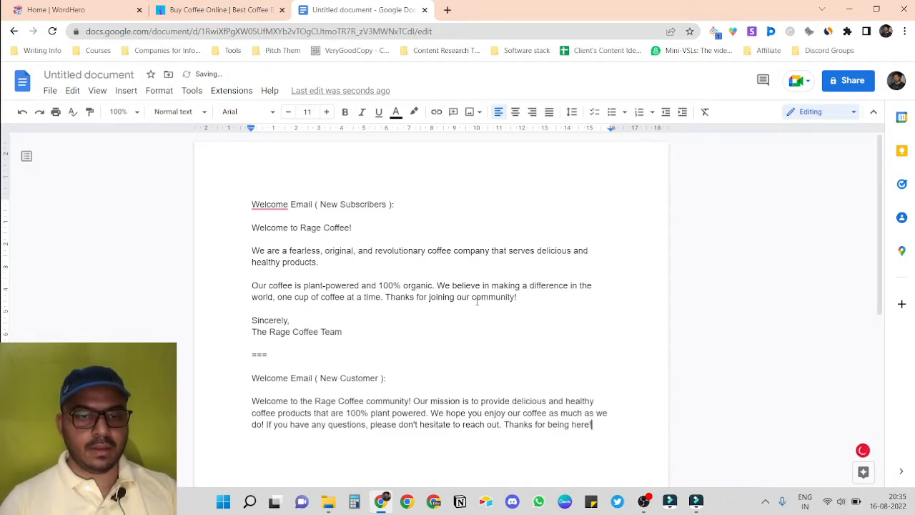
pyautogui.scroll(-2, 327, 295)
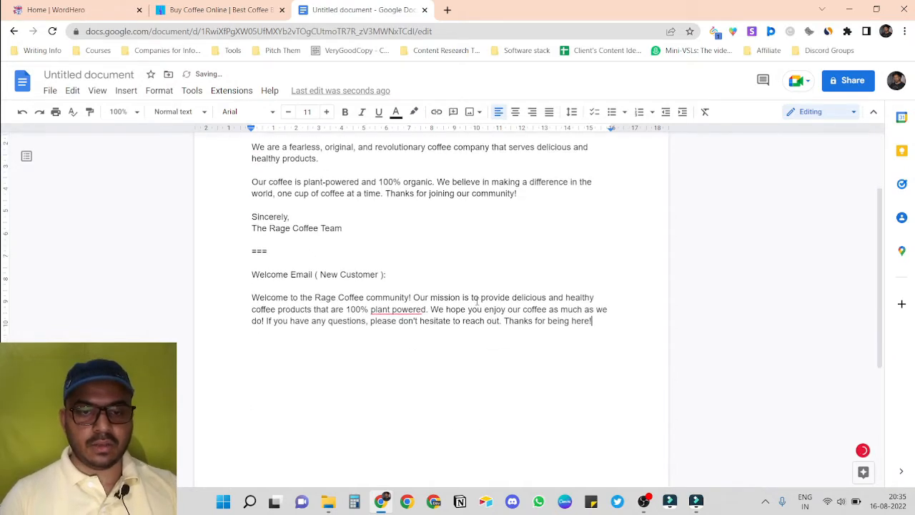
pyautogui.click(414, 294)
pyautogui.press('Return')
pyautogui.press('Return')
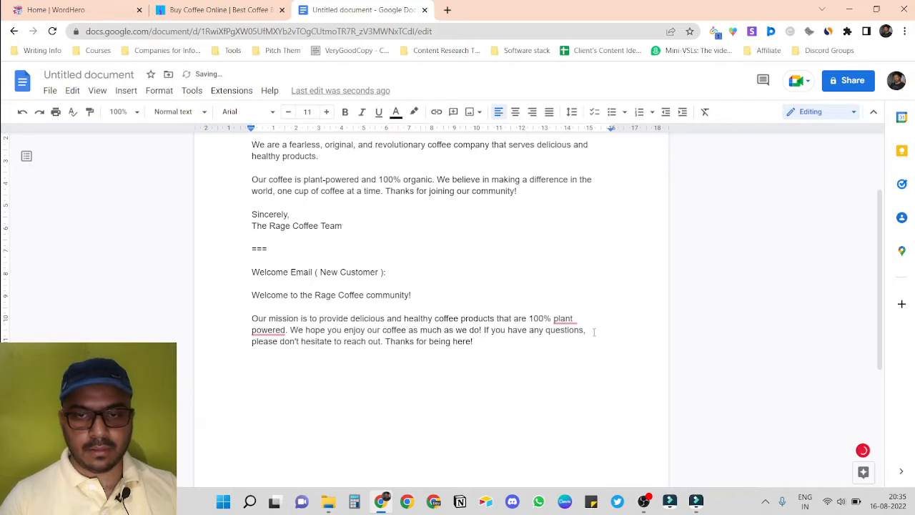
# Accept the "plant-powered" hyphenation correction in the customer email and move "Thanks for being here!" into its own paragraph
pyautogui.moveTo(565, 320)
pyautogui.click(591, 350)
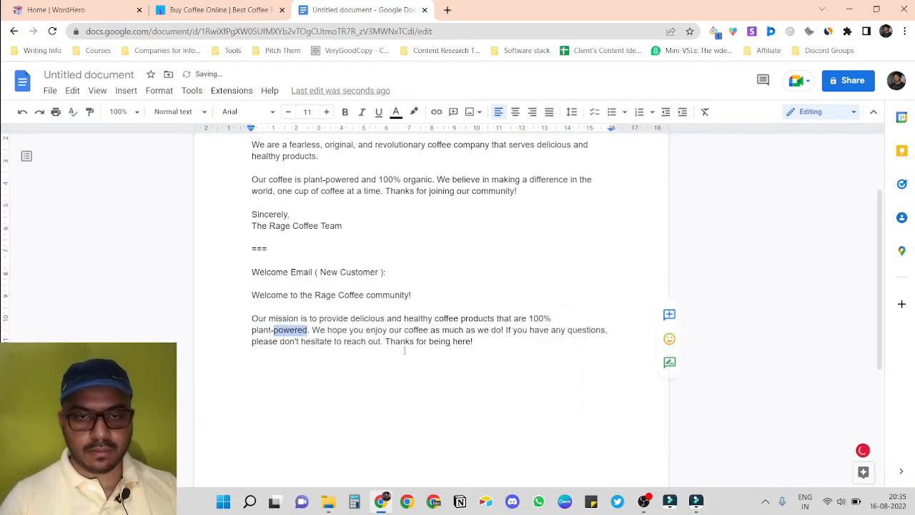
pyautogui.click(386, 341)
pyautogui.press('Return')
pyautogui.press('Return')
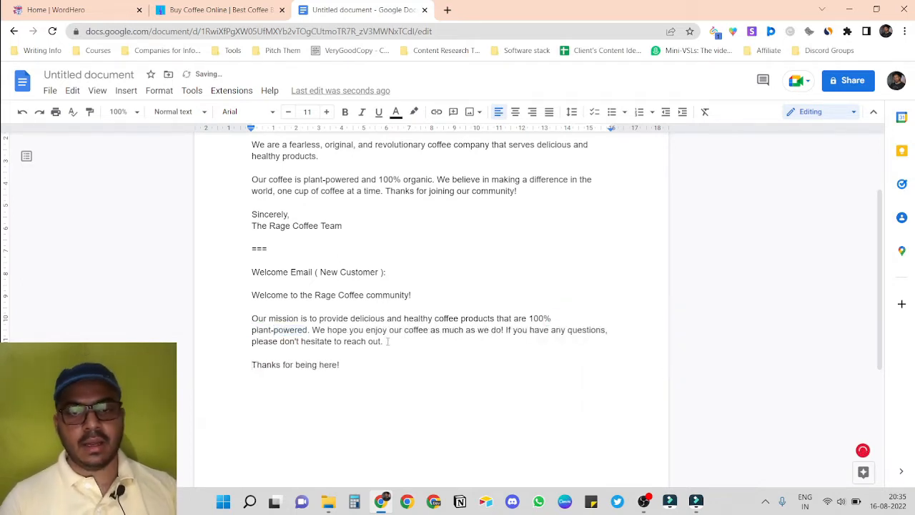
# Copy the first new-customer email version from WordHero and paste it at the end of the document
pyautogui.click(93, 7)
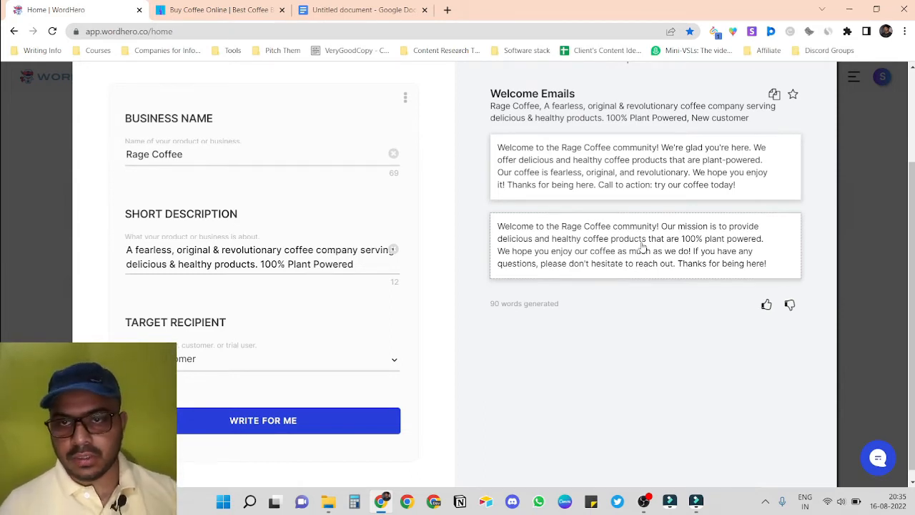
pyautogui.click(620, 190)
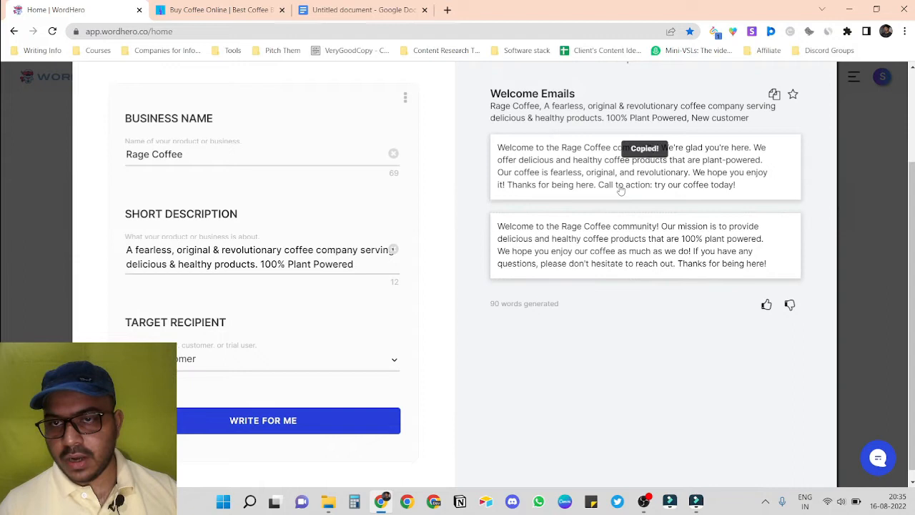
pyautogui.click(360, 5)
pyautogui.click(281, 401)
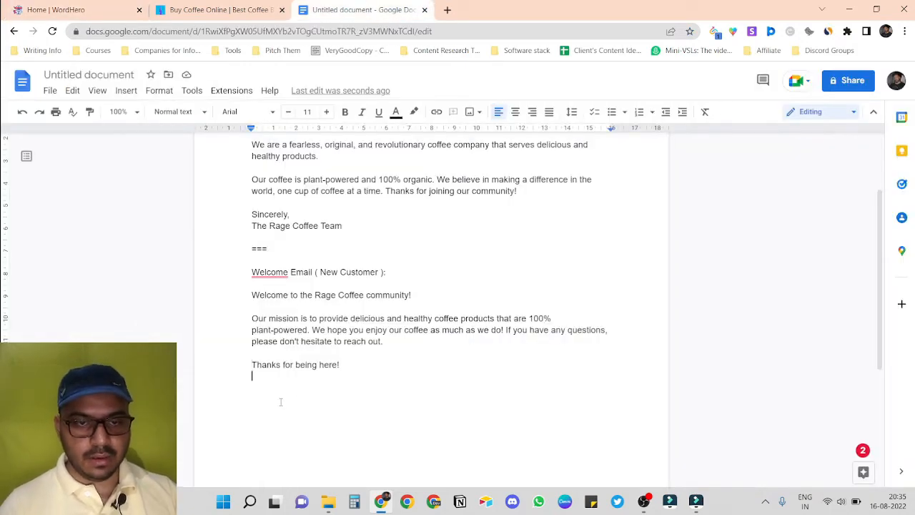
pyautogui.press('Return')
pyautogui.hotkey('ctrl', 'v')
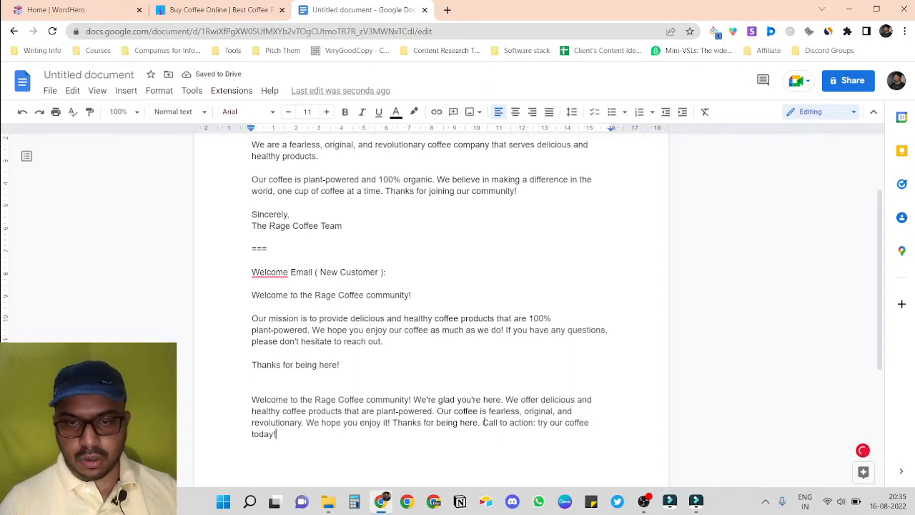
# Copy "Call to action: try our coffee today!" from the last pasted email into a new paragraph below "Thanks for being here!"
pyautogui.moveTo(483, 423); pyautogui.dragTo(489, 431)
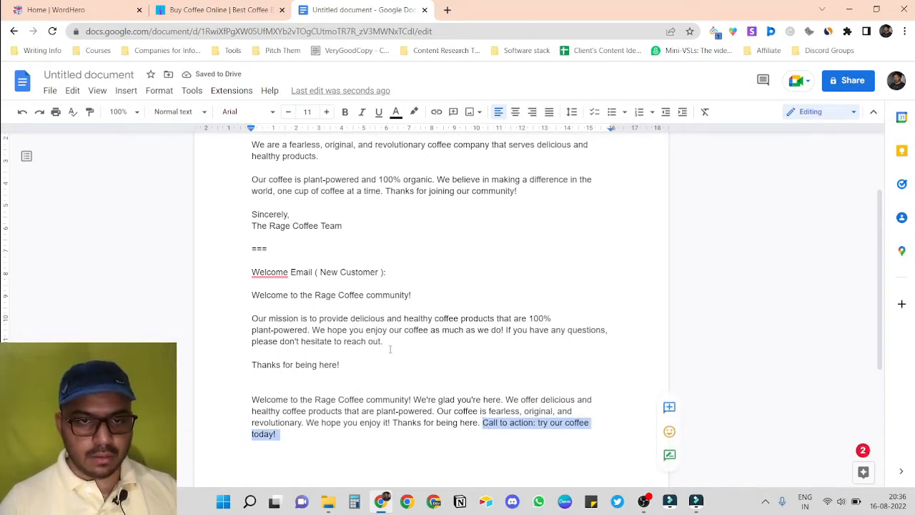
pyautogui.click(356, 365)
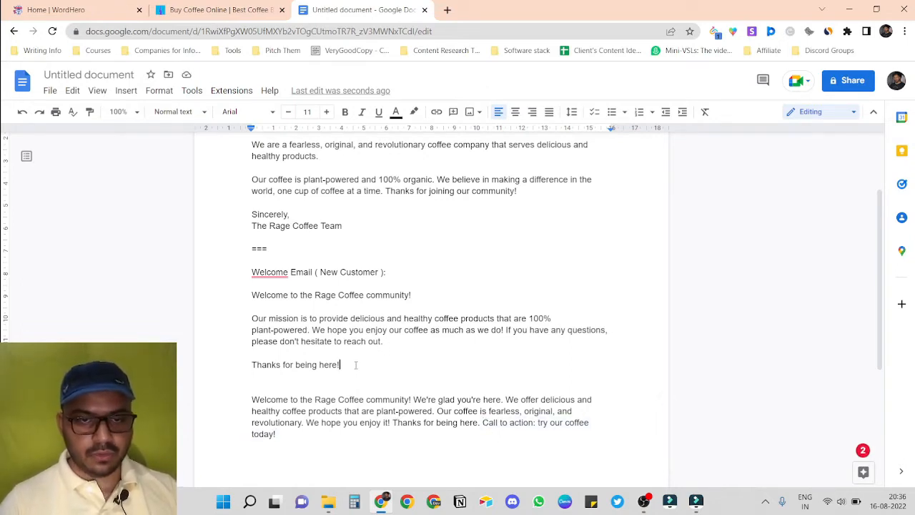
pyautogui.press('Return')
pyautogui.press('Return')
pyautogui.hotkey('ctrl', 'v')
pyautogui.scroll(-2, 308, 409)
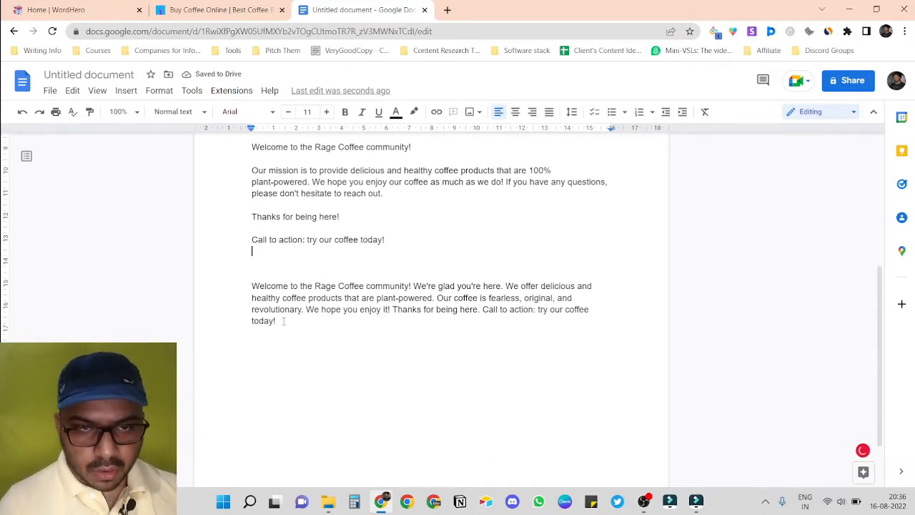
# Delete the pasted first email version at the end of the document
pyautogui.moveTo(278, 321); pyautogui.dragTo(242, 285)
pyautogui.press('BackSpace')
pyautogui.press('BackSpace')
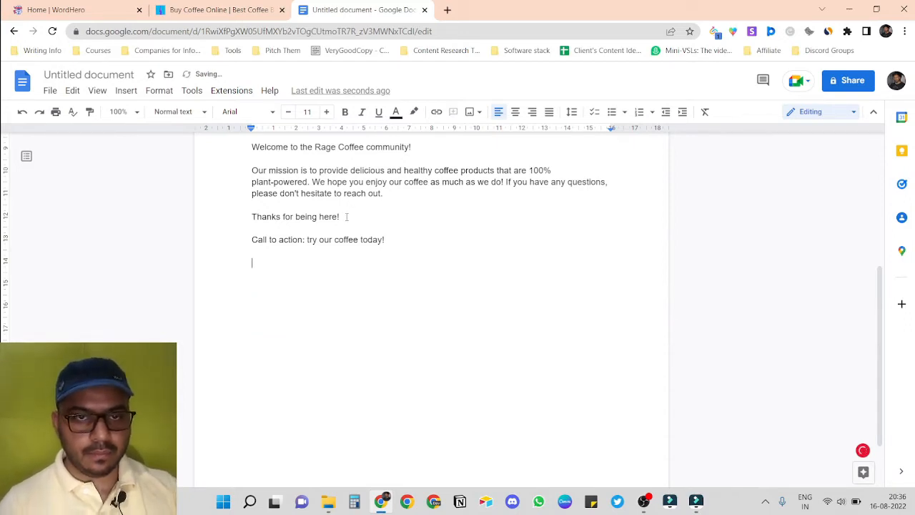
# Delete the line "Thanks for being here!" and its extra blank line from the customer email
pyautogui.moveTo(347, 216); pyautogui.dragTo(238, 222)
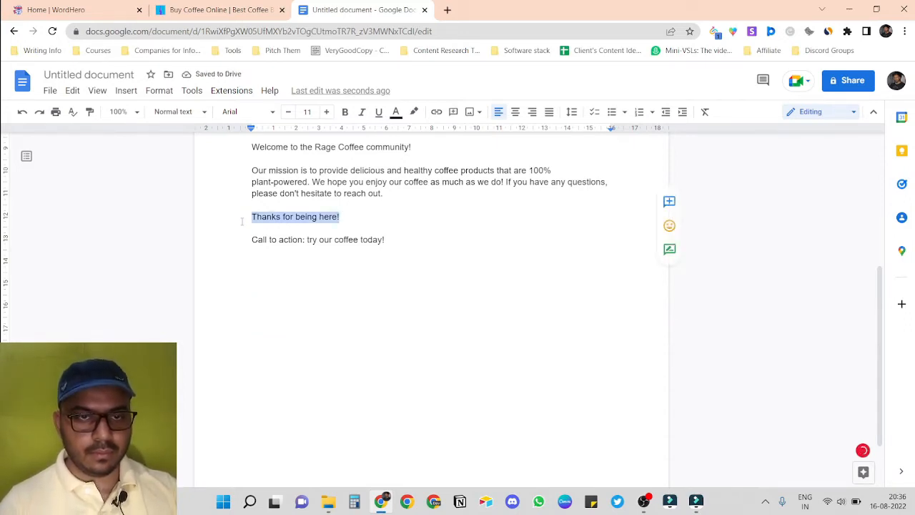
pyautogui.press('BackSpace')
pyautogui.press('BackSpace')
pyautogui.press('BackSpace')
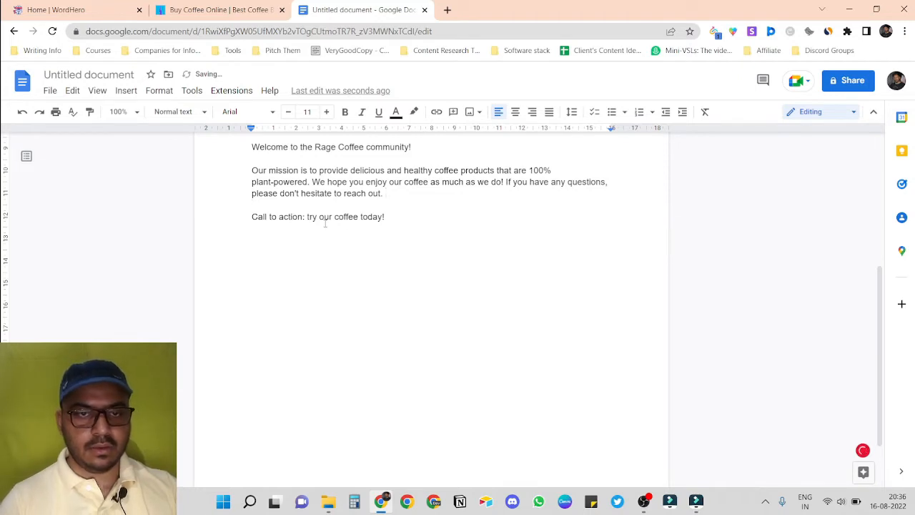
# Remove the exclamation mark after "Welcome to the Rage Coffee community" in the customer email
pyautogui.click(399, 220)
pyautogui.scroll(1, 399, 220)
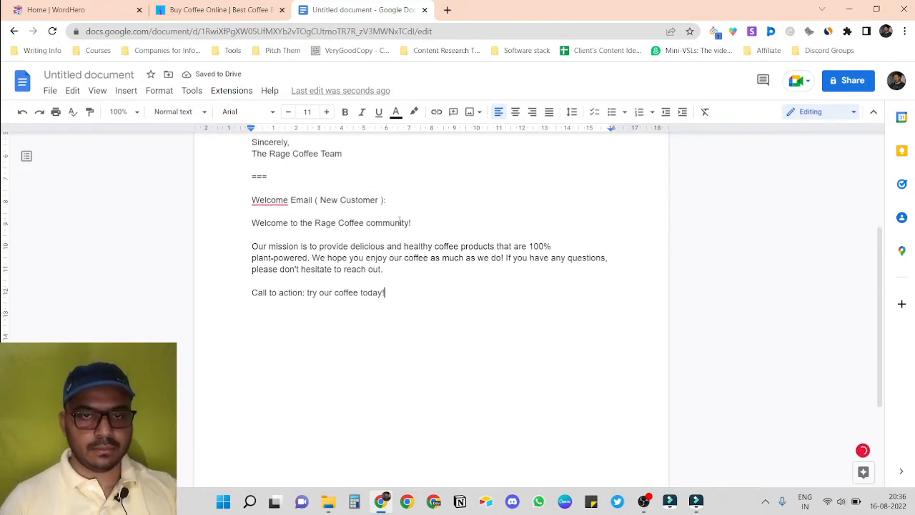
pyautogui.press('BackSpace')
pyautogui.press('BackSpace')
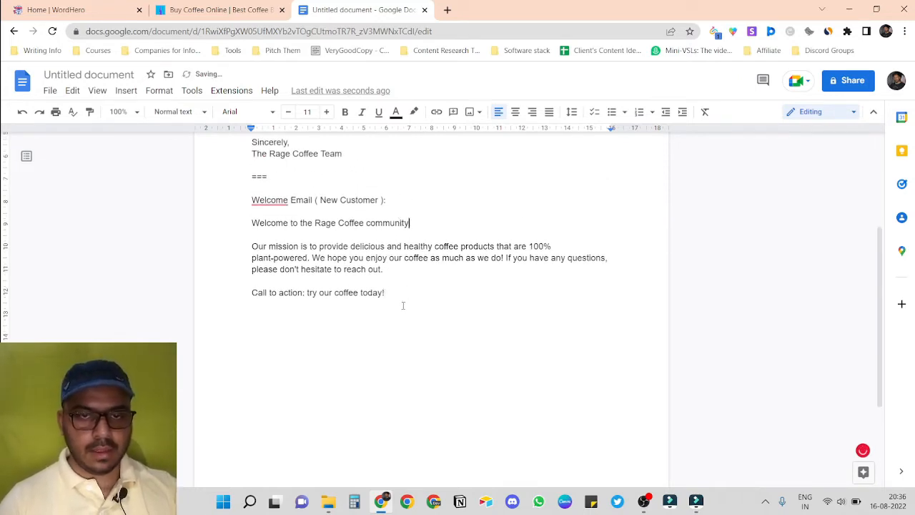
# Add a "Signature" line as a new paragraph below the call to action in the customer email
pyautogui.click(393, 294)
pyautogui.press('Return')
pyautogui.press('Return')
pyautogui.write('Signa')
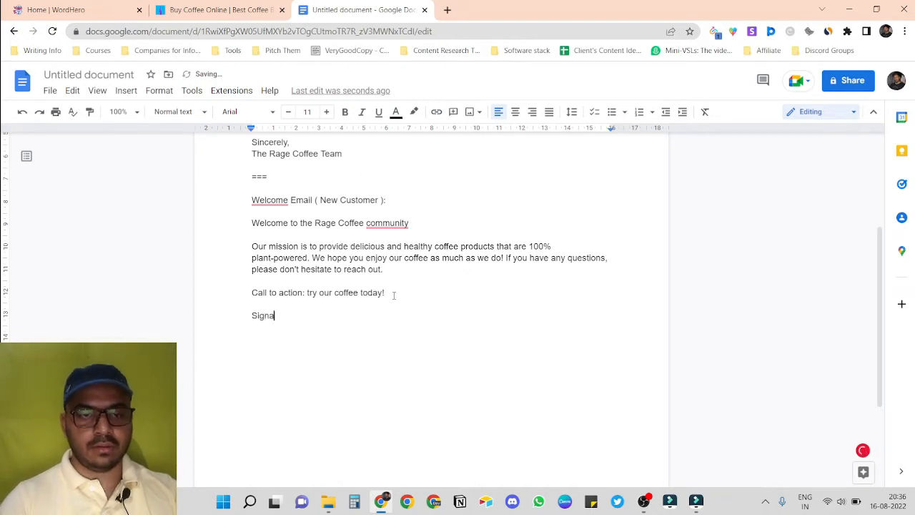
pyautogui.write('ture')
pyautogui.scroll(3, 393, 296)
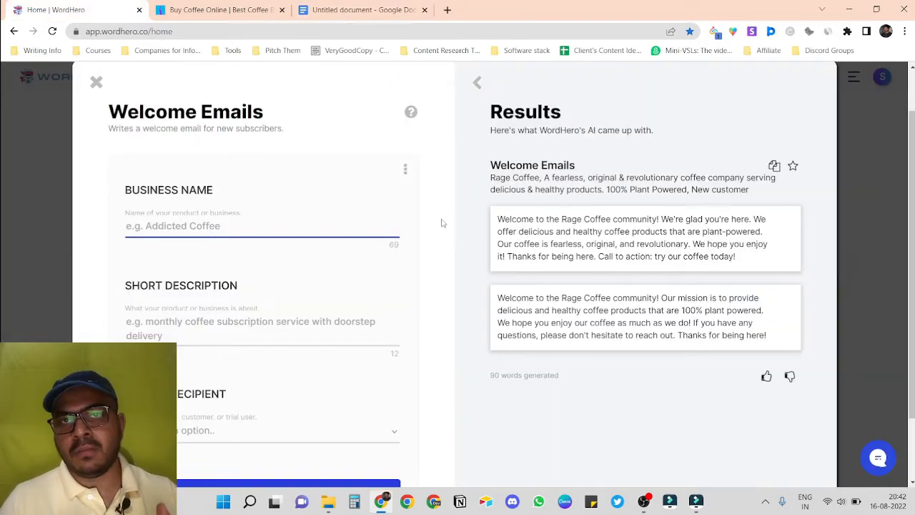
# Close the Welcome Emails form in WordHero and open the Generic Emails generator
pyautogui.click(96, 82)
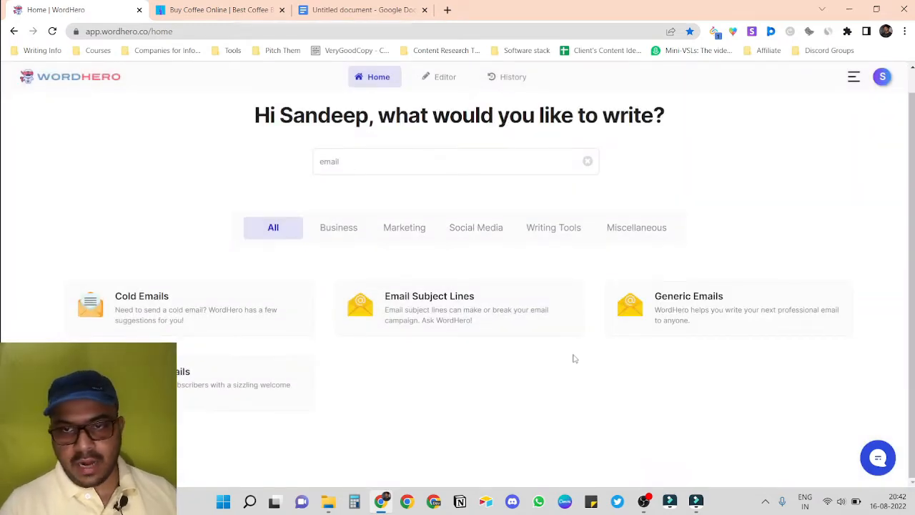
pyautogui.click(697, 318)
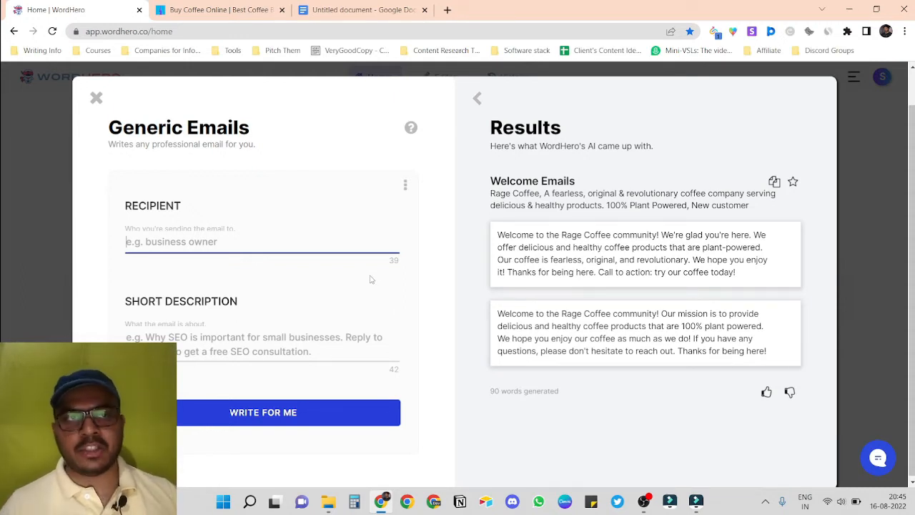
# Switch to the Rage Coffee website and open the Ground Coffee product page from its shop categories
pyautogui.click(218, 12)
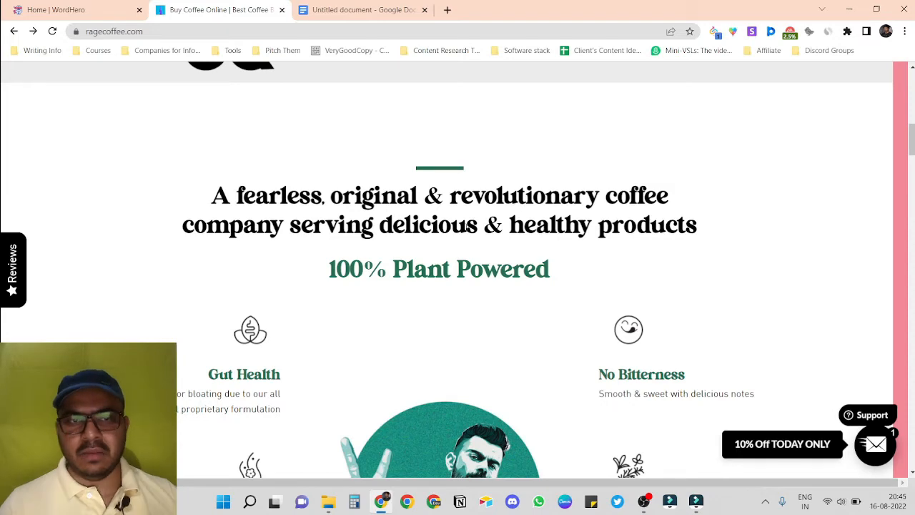
pyautogui.scroll(7, 468, 228)
pyautogui.moveTo(353, 116)
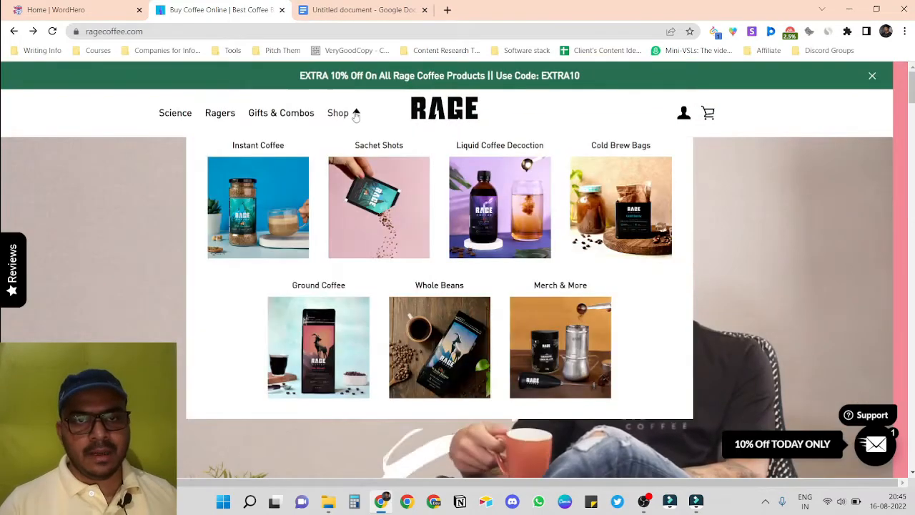
pyautogui.click(322, 286)
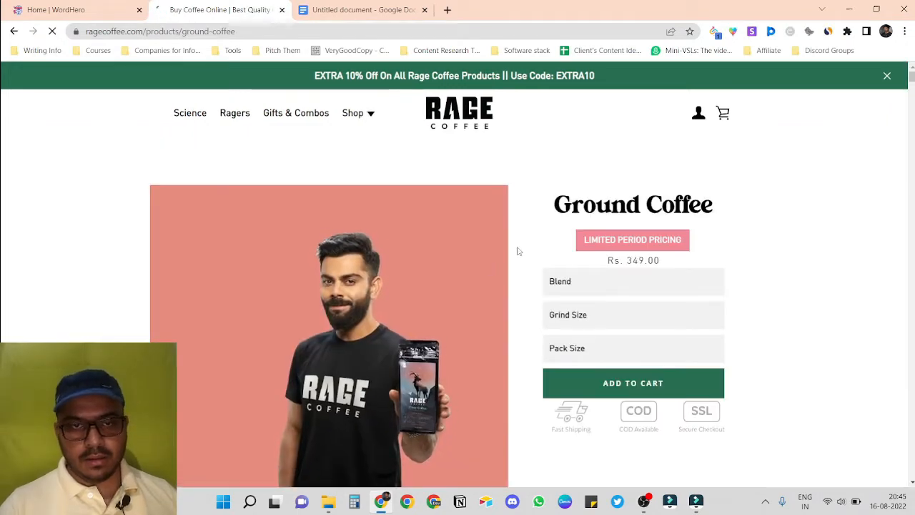
# Look through the Ground Coffee page for benefits, ingredients and a headline suitable for describing the product
pyautogui.scroll(-5, 518, 251)
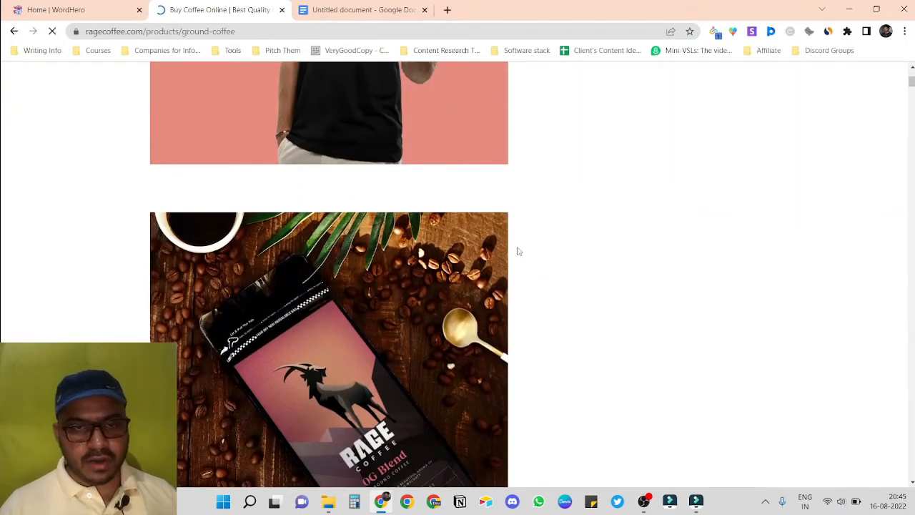
pyautogui.scroll(-10, 519, 251)
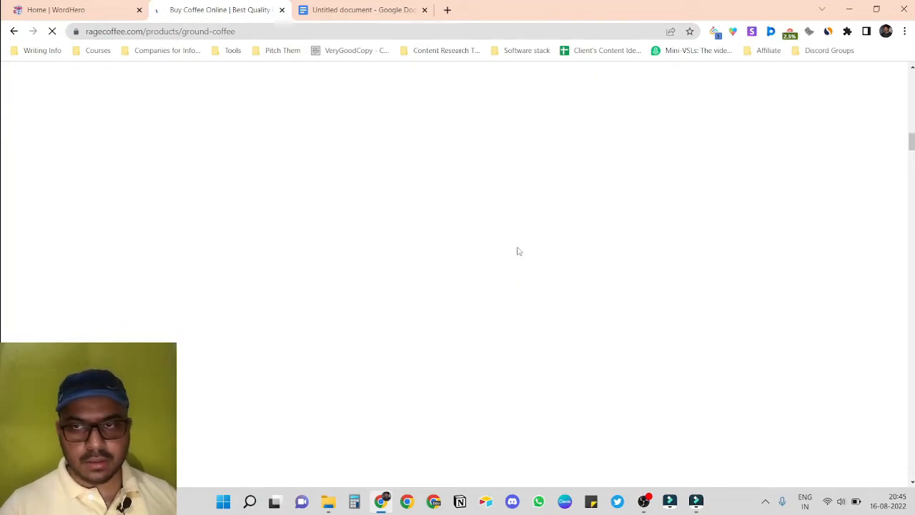
pyautogui.scroll(5, 518, 251)
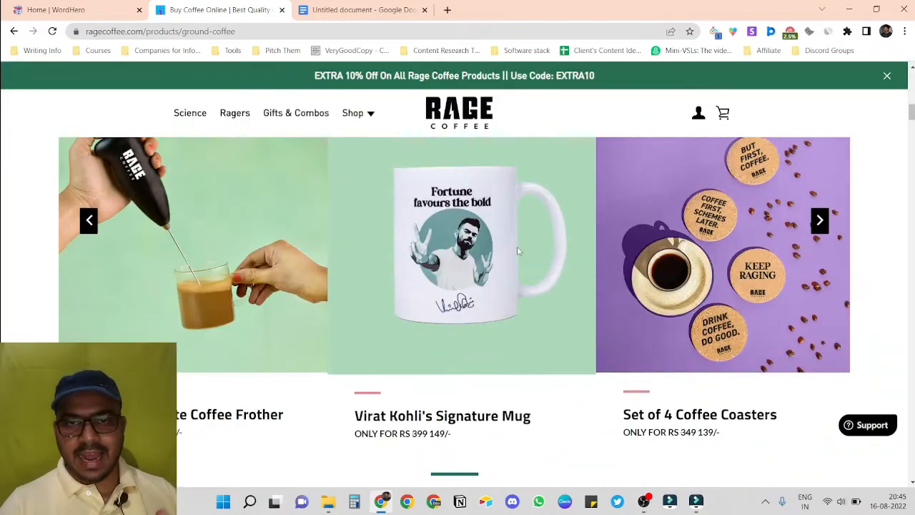
pyautogui.scroll(-10, 519, 251)
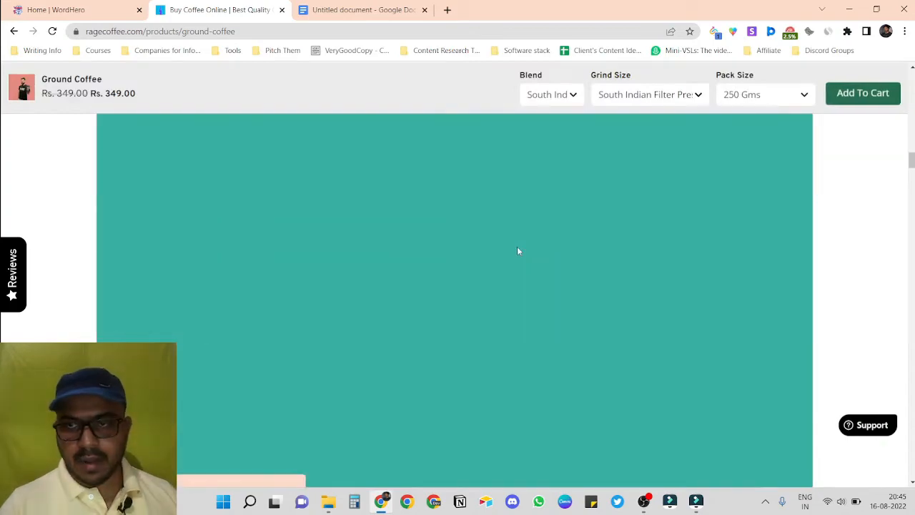
pyautogui.scroll(10, 518, 251)
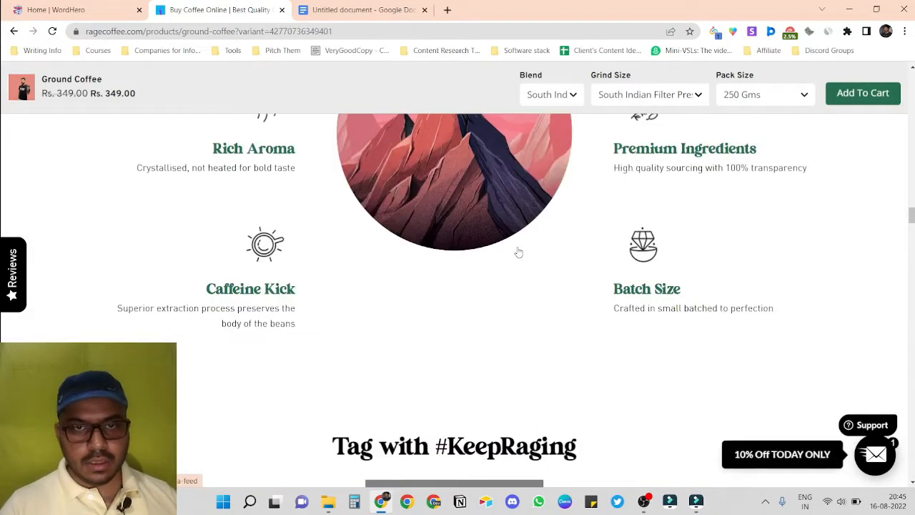
pyautogui.scroll(5, 518, 252)
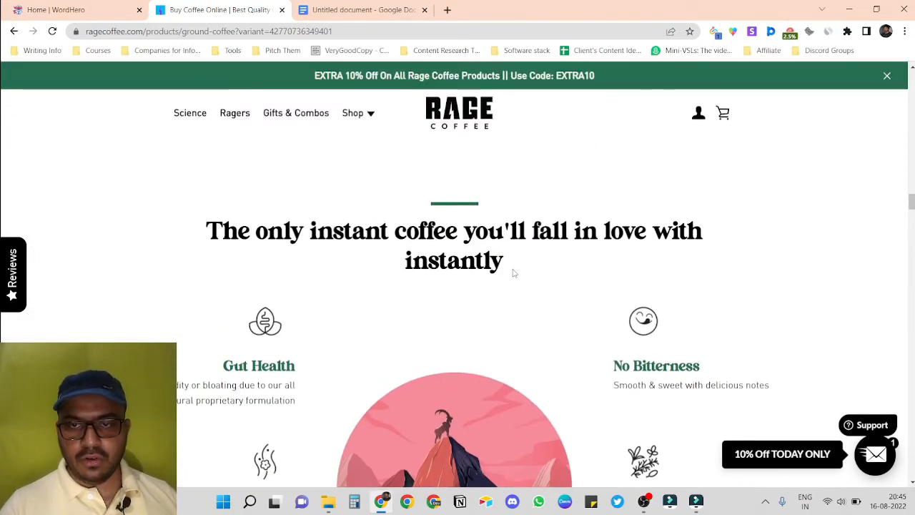
pyautogui.scroll(-4, 512, 269)
pyautogui.scroll(-5, 510, 268)
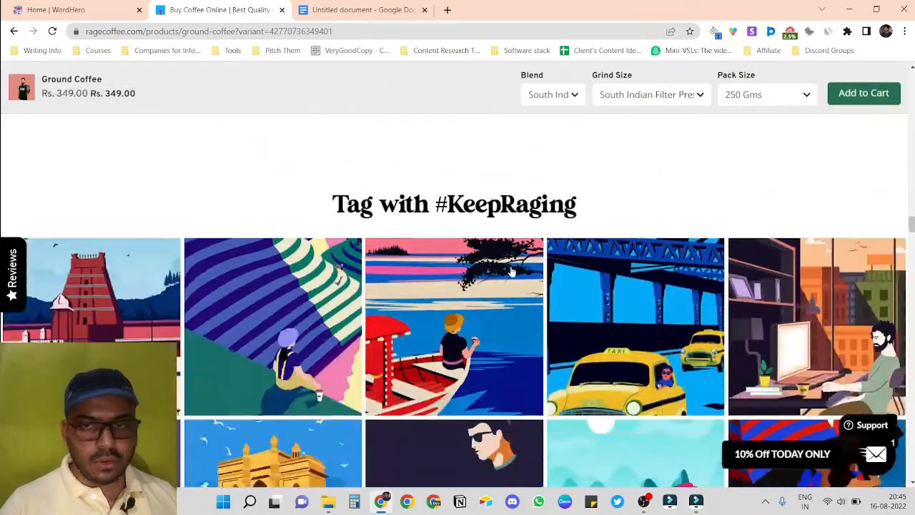
pyautogui.scroll(-5, 511, 271)
pyautogui.scroll(-5, 512, 271)
pyautogui.scroll(3, 512, 271)
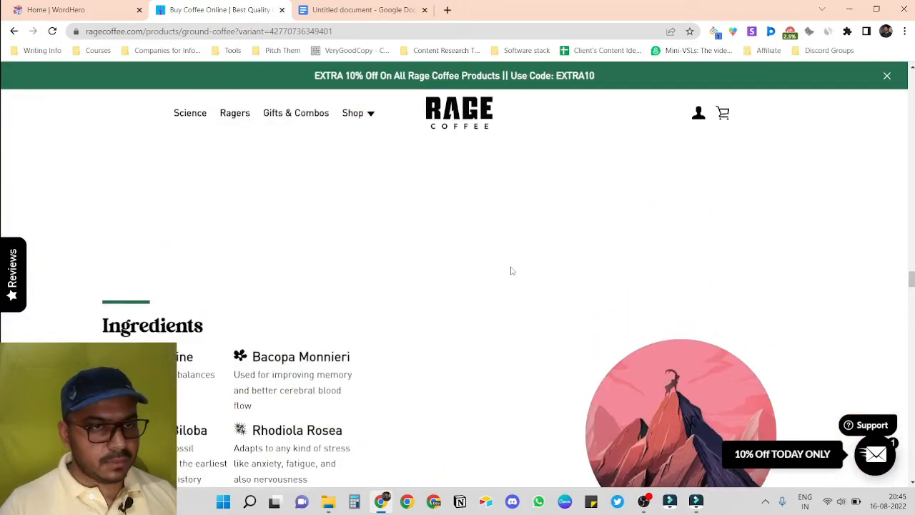
pyautogui.scroll(-5, 512, 271)
pyautogui.scroll(-5, 512, 270)
pyautogui.scroll(3, 512, 271)
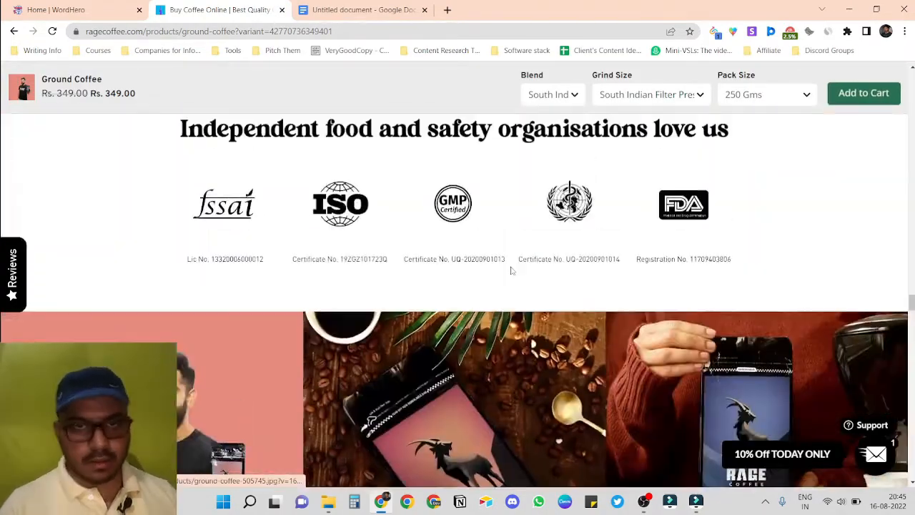
pyautogui.scroll(-10, 511, 271)
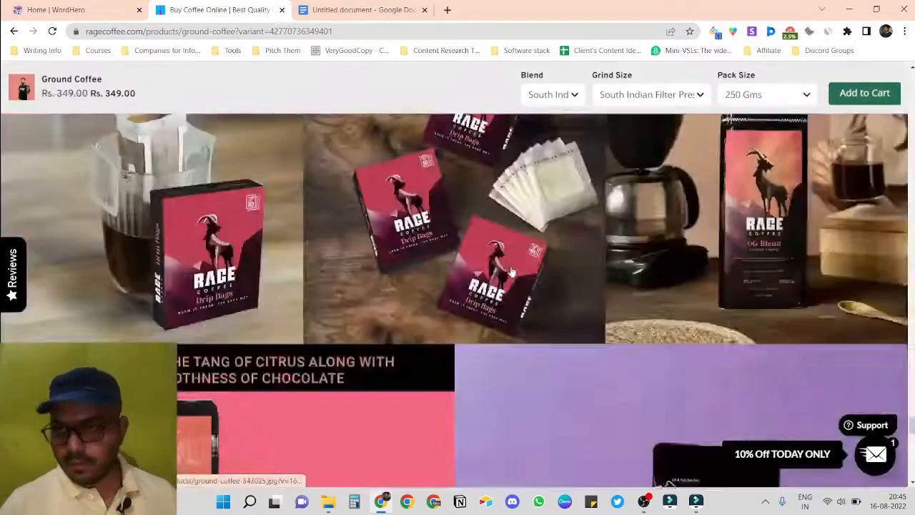
pyautogui.scroll(15, 512, 271)
pyautogui.scroll(-3, 512, 270)
pyautogui.scroll(2, 511, 270)
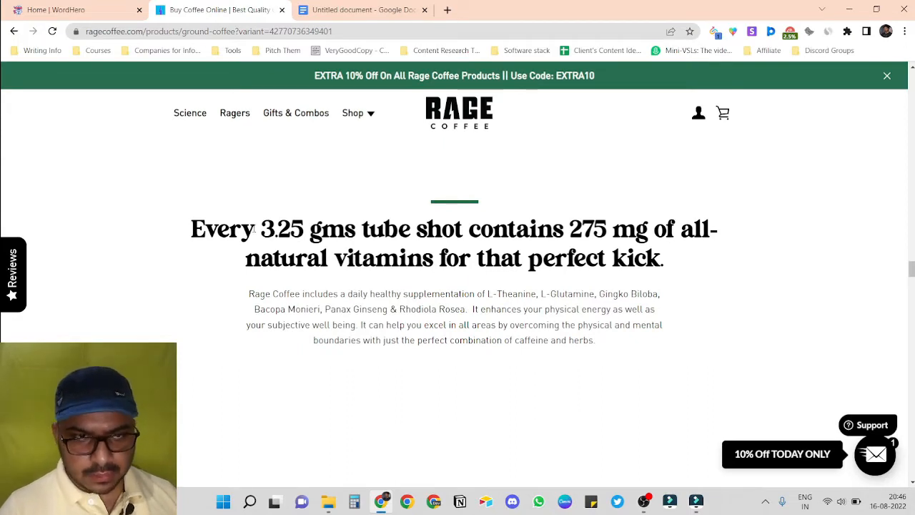
# Copy the headline "Every 3.25 gms tube shot contains 275 mg of all-natural vitamins for that perfect kick" and return to WordHero
pyautogui.moveTo(192, 229); pyautogui.dragTo(662, 263)
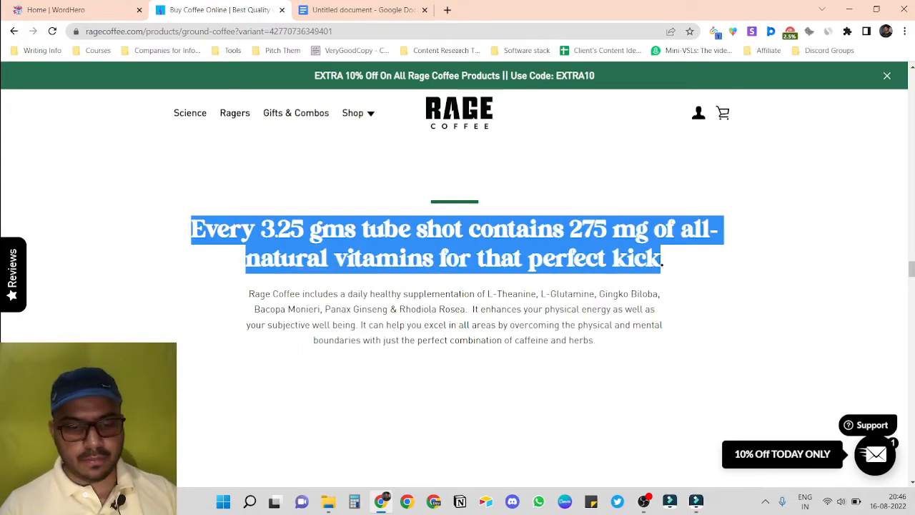
pyautogui.click(50, 10)
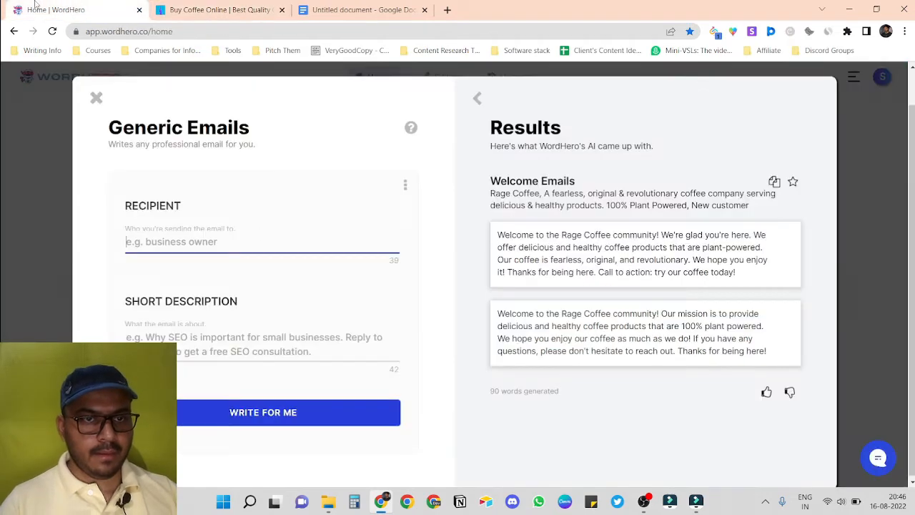
# Begin the short description of the generic email with an opening phrase ending in "sell my"
pyautogui.click(224, 340)
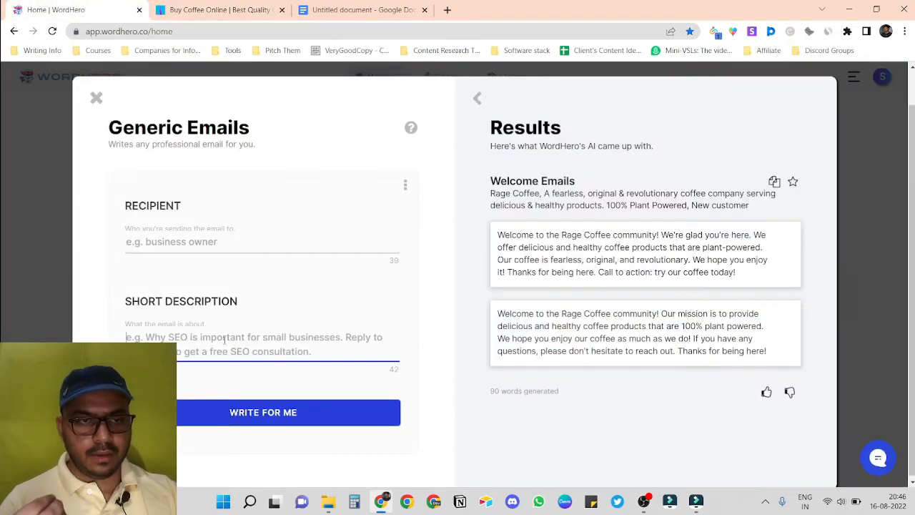
pyautogui.hotkey('ctrl', 'v')
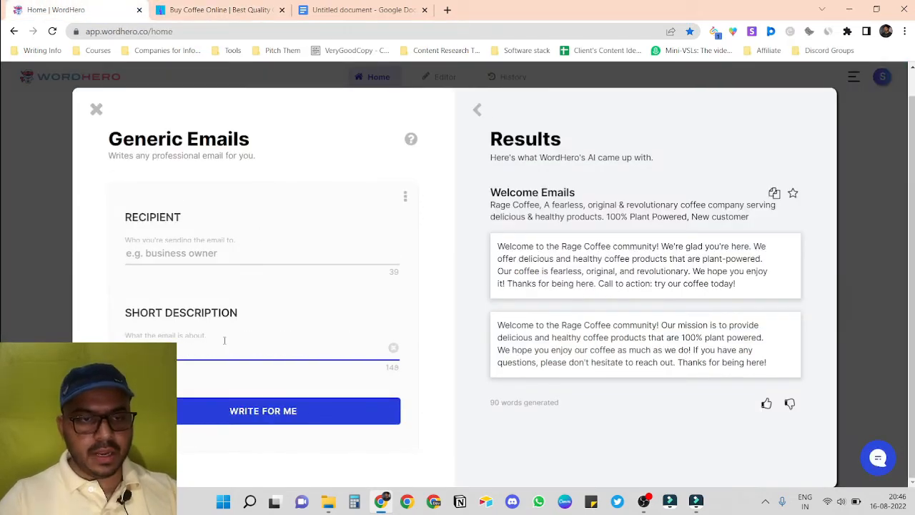
pyautogui.write('email')
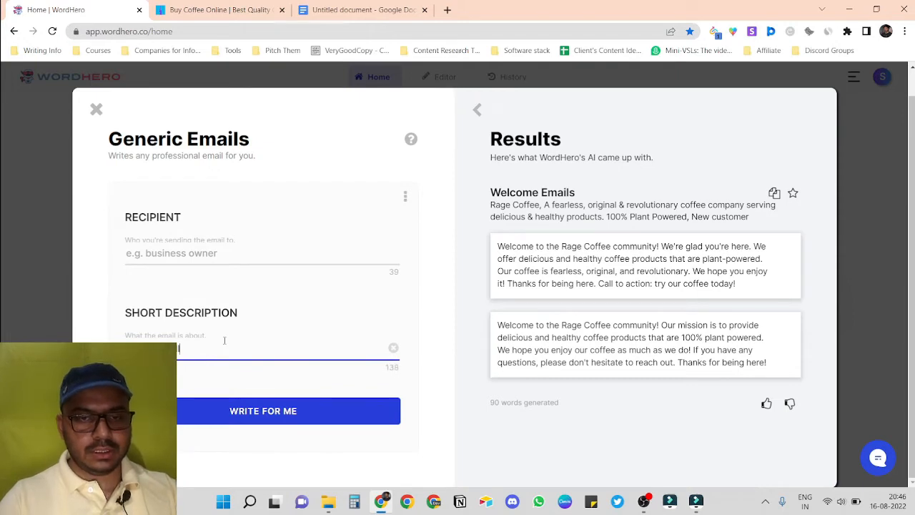
pyautogui.write(' my')
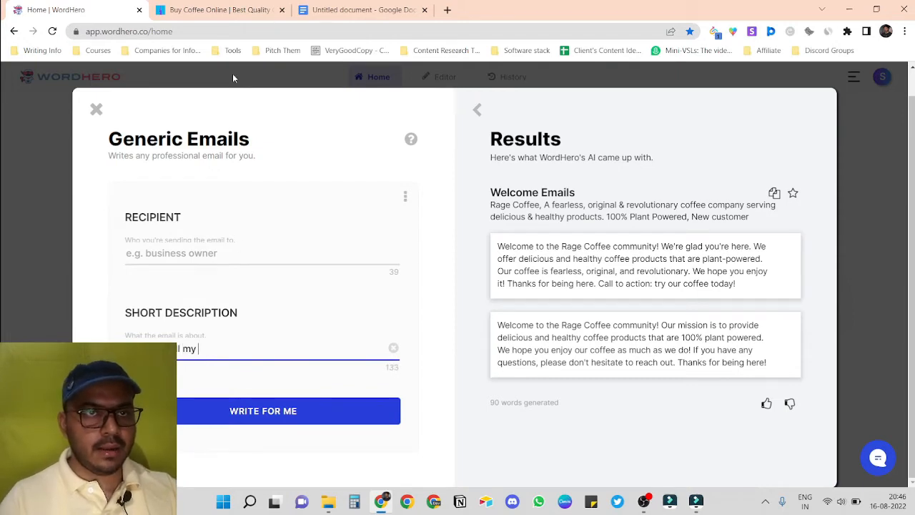
# Check the product's name on the Rage Coffee product page and return to the WordHero form
pyautogui.click(230, 7)
pyautogui.scroll(-10, 419, 219)
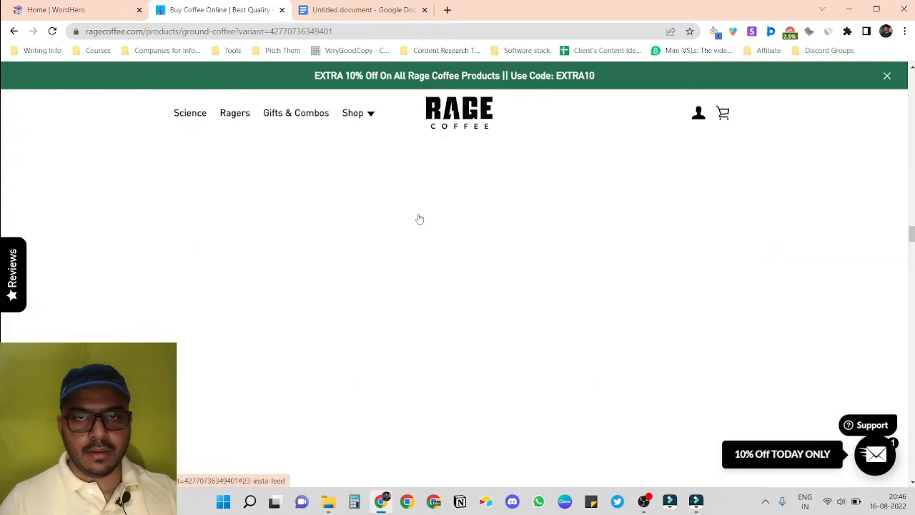
pyautogui.scroll(15, 419, 219)
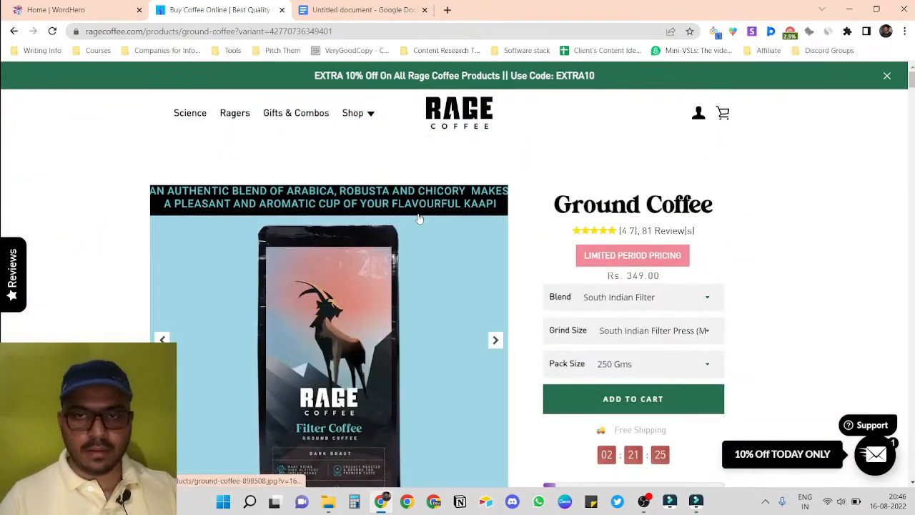
pyautogui.click(72, 10)
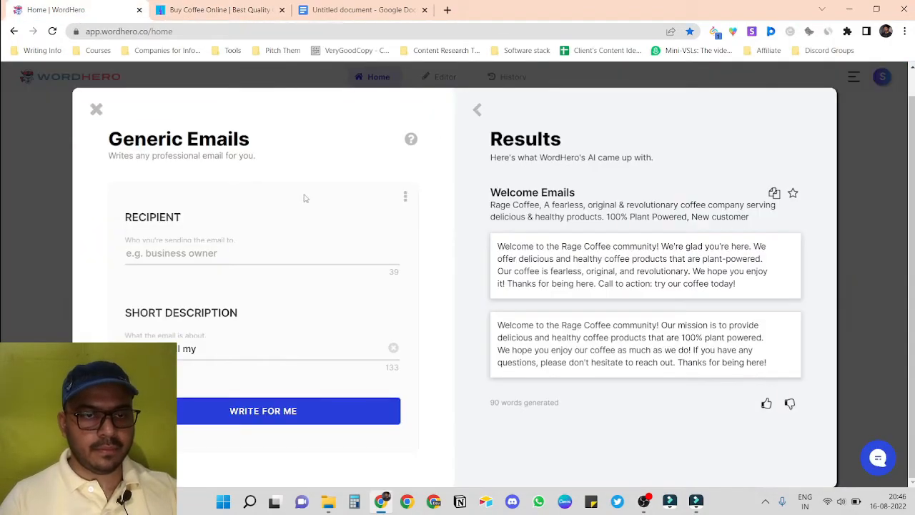
# Complete the first sentence of the short description with "product "Ground Coffee" in this email."
pyautogui.click(214, 349)
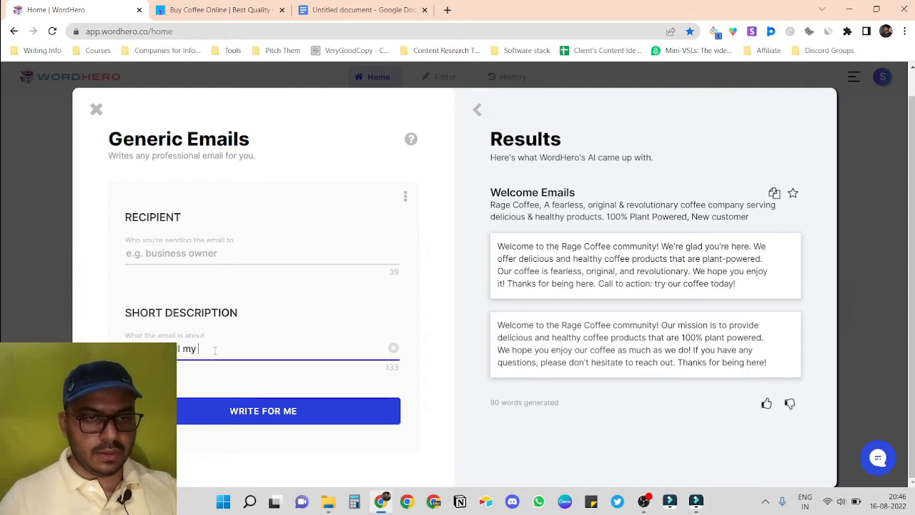
pyautogui.write('produc')
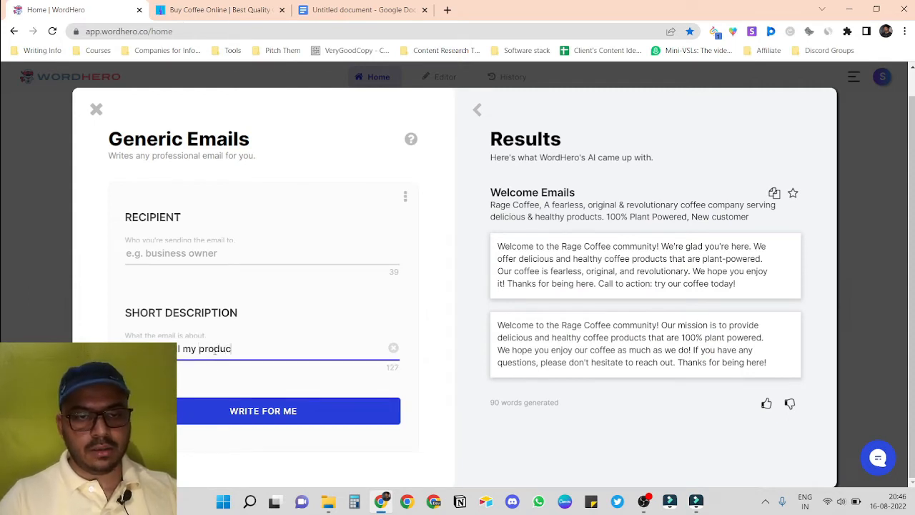
pyautogui.write('t "Grou')
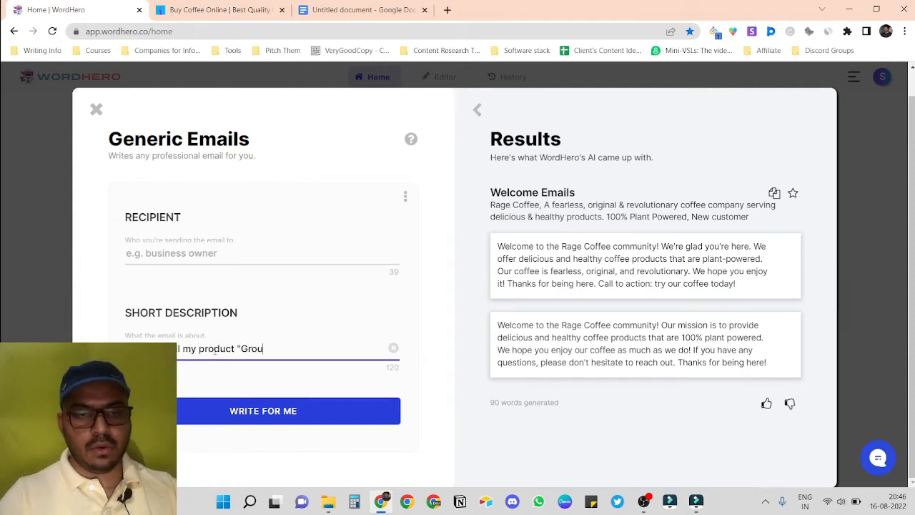
pyautogui.write('nd Coffee" ')
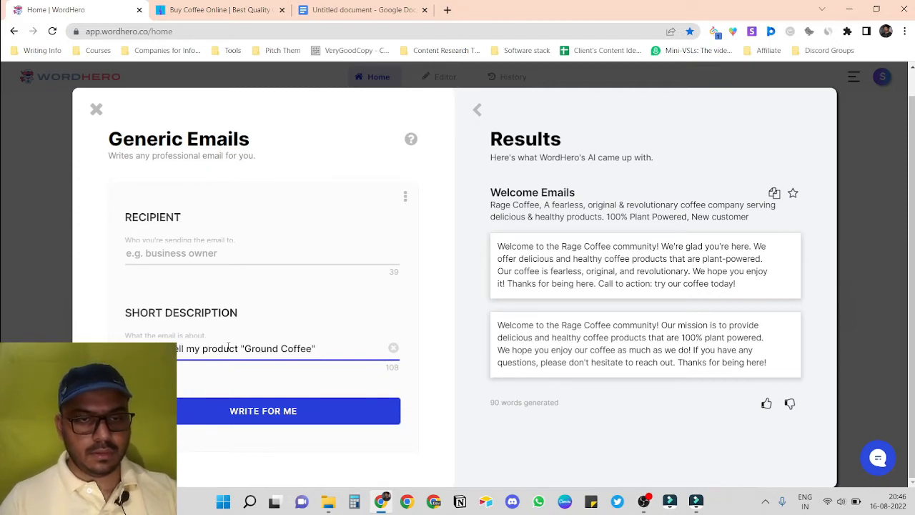
pyautogui.write(' in this email.')
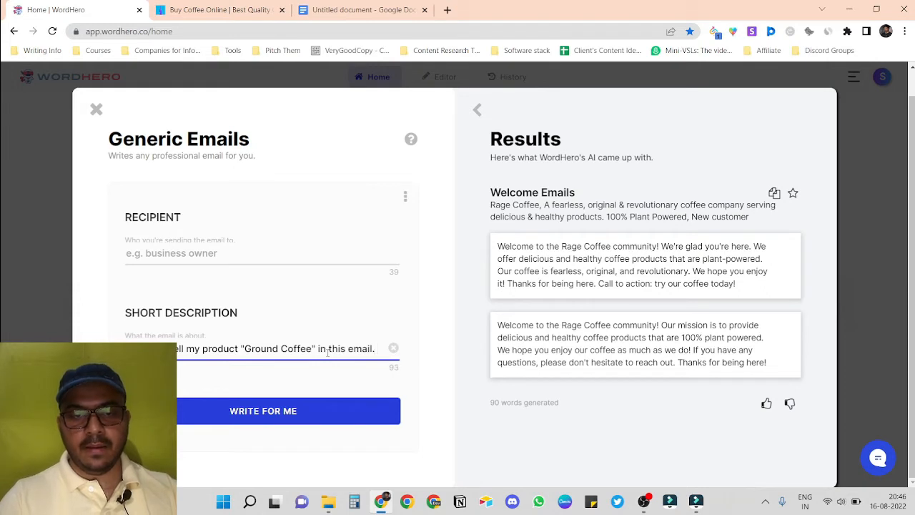
# Extend the short description with a lead-in ending "what my product is about - " and the copied headline about 3.25 gms tube shots
pyautogui.write(' he')
pyautogui.press('BackSpace')
pyautogui.press('BackSpace')
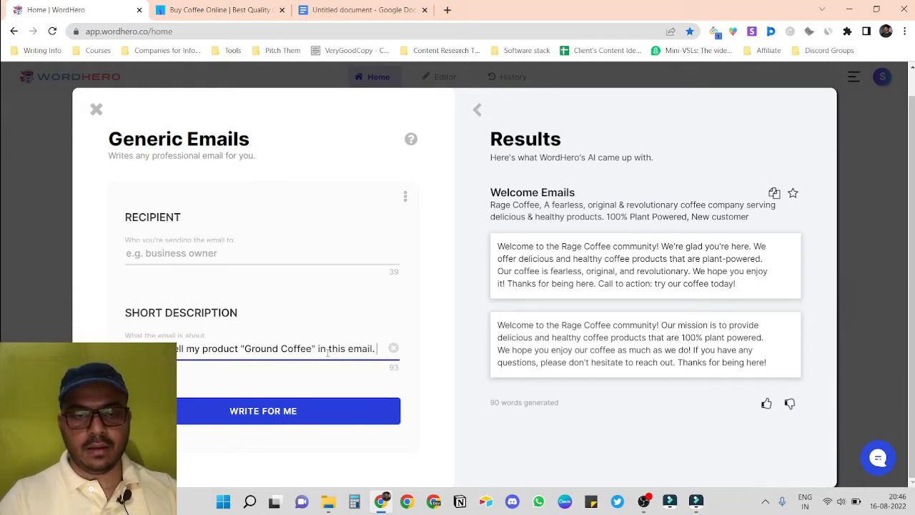
pyautogui.write('Herehat my produc')
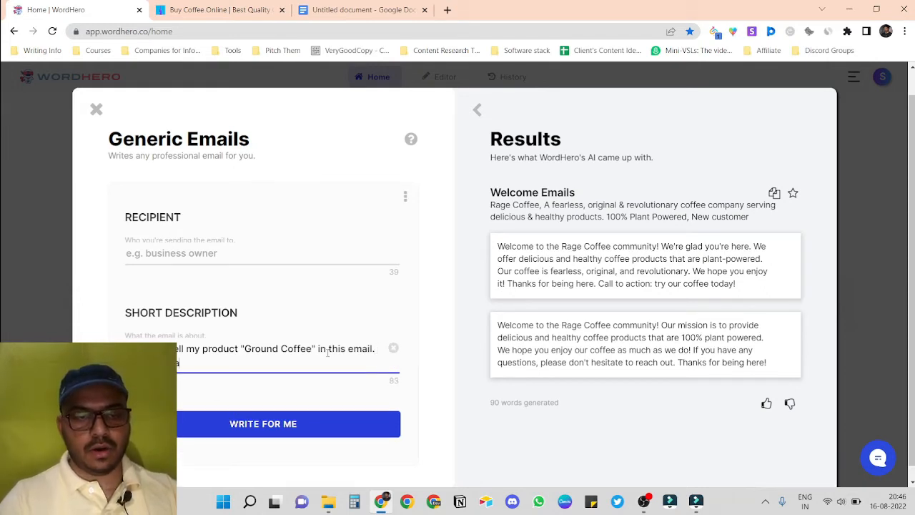
pyautogui.write('t is about ')
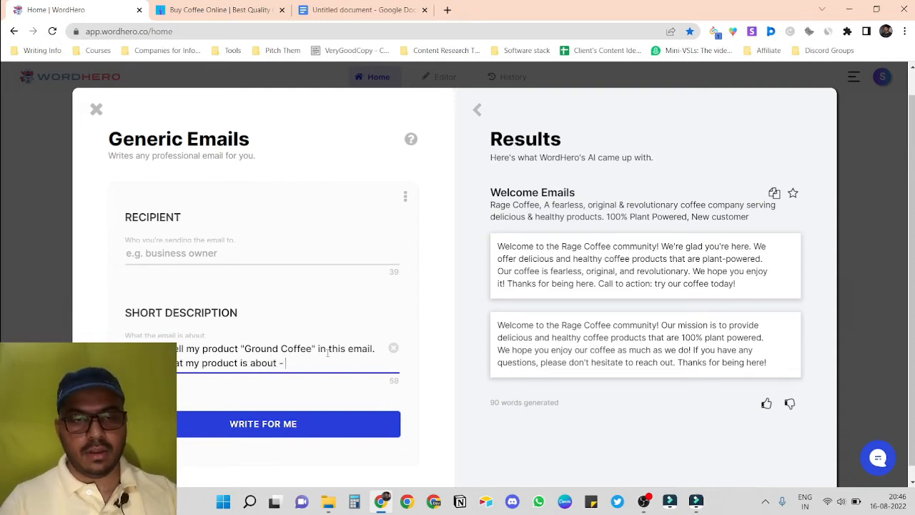
pyautogui.write('-')
pyautogui.write('Every 3.25 gms tube contains 275 mg of all-natural vi')
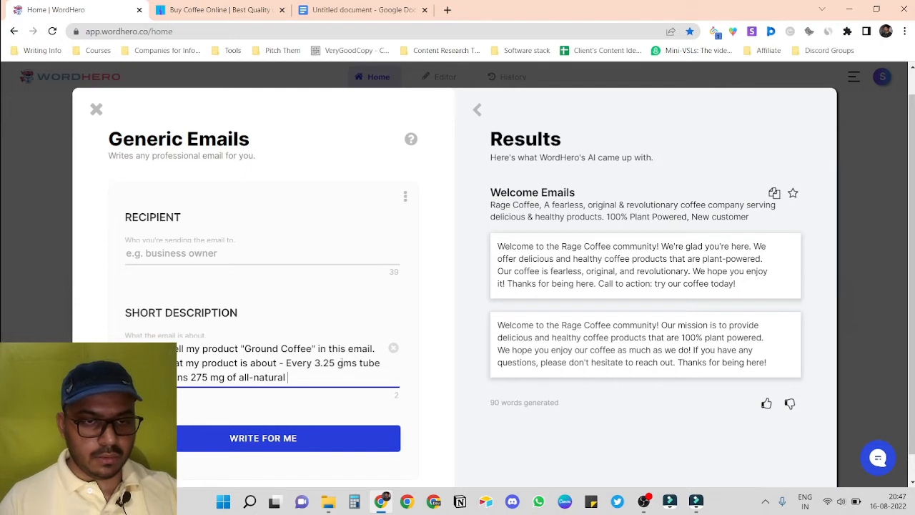
# Look through the Ground Coffee product page and its reviews for product details, and return to the WordHero form
pyautogui.click(213, 8)
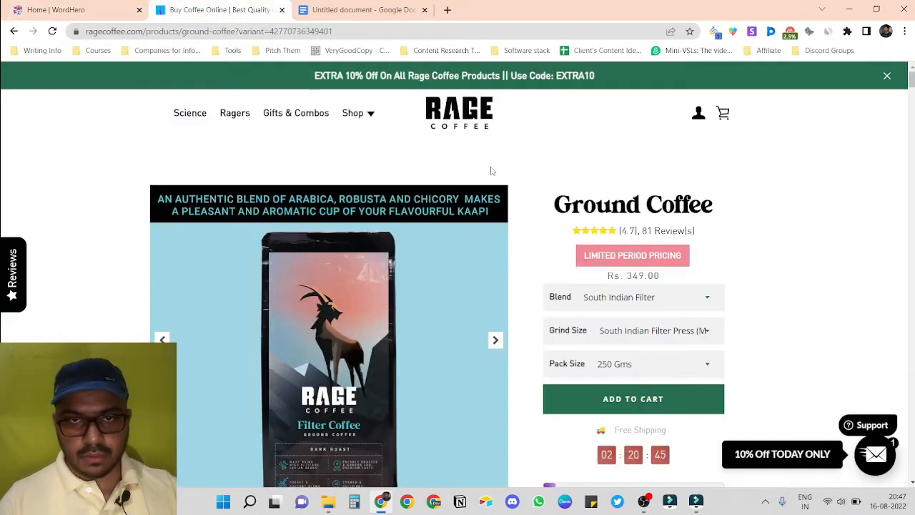
pyautogui.scroll(-20, 491, 171)
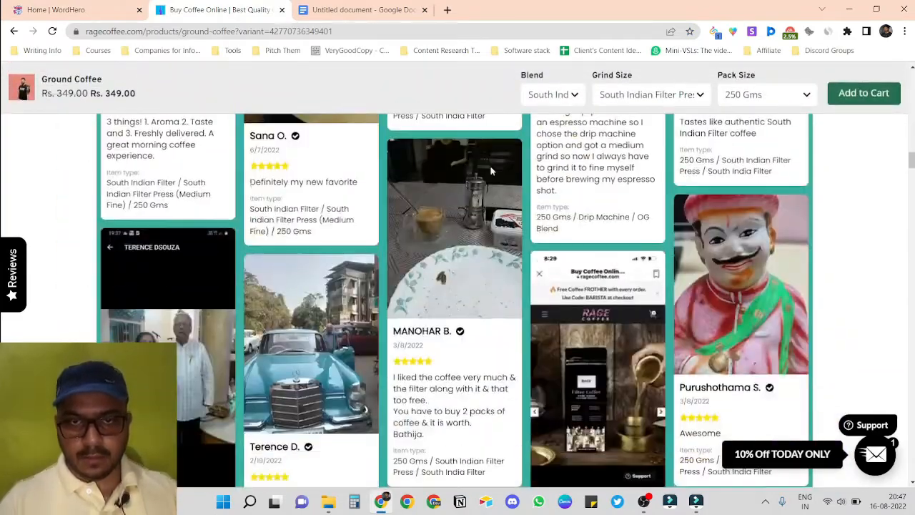
pyautogui.scroll(5, 491, 171)
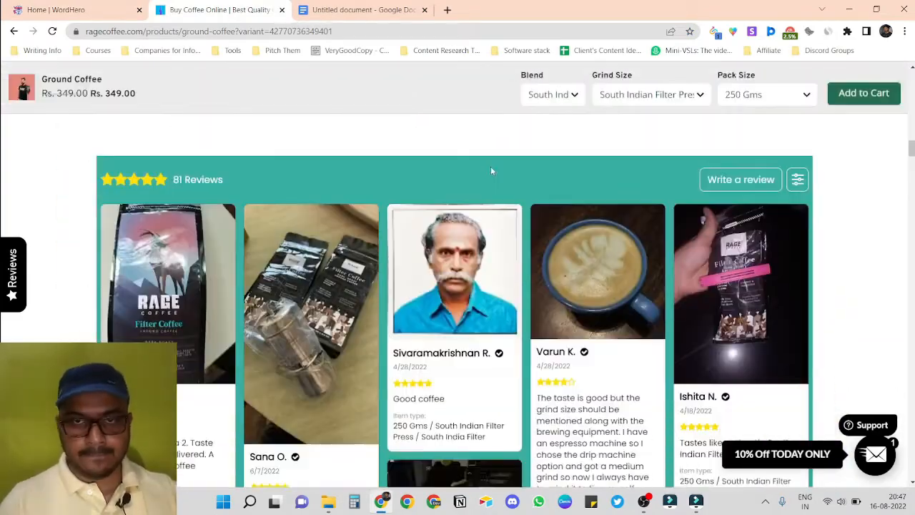
pyautogui.scroll(2, 491, 166)
pyautogui.click(57, 9)
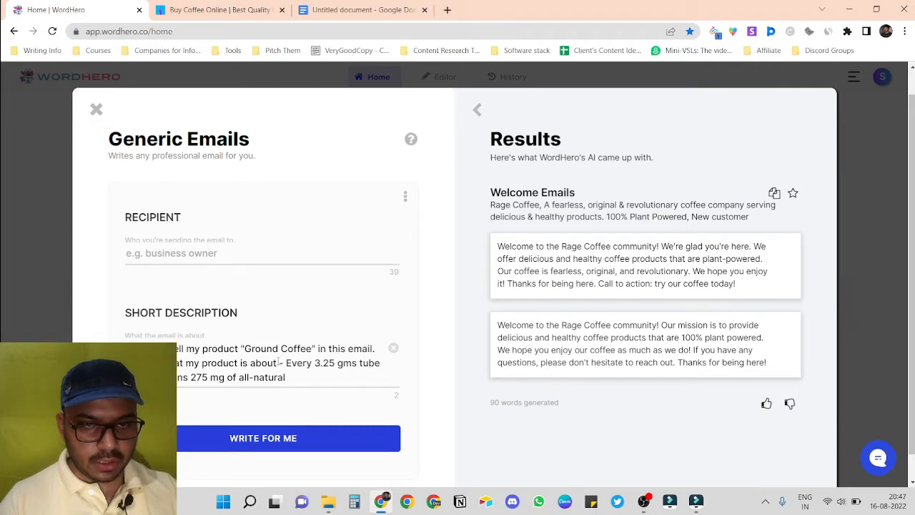
# Replace the second sentence's lead-in with "My product description" and reinsert the headline after the dash, up to "all-natural vitamins for"
pyautogui.moveTo(277, 363); pyautogui.dragTo(161, 363)
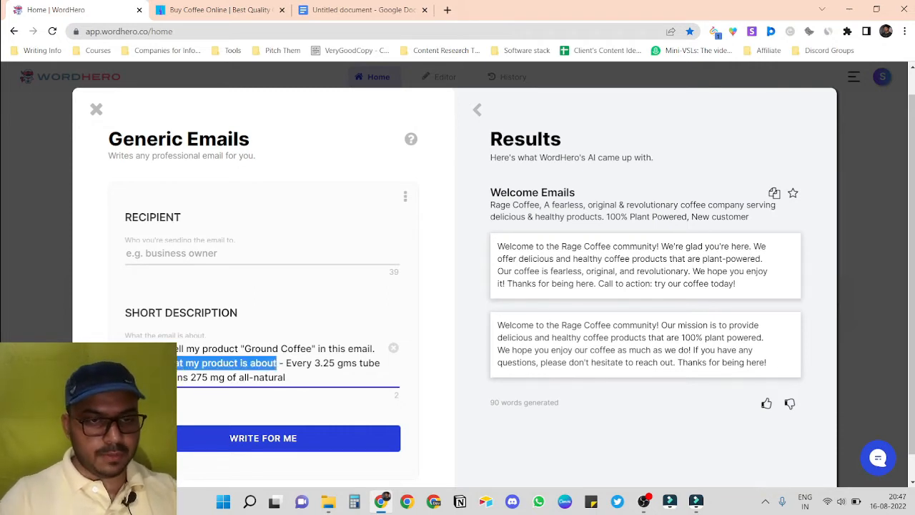
pyautogui.write('My produc')
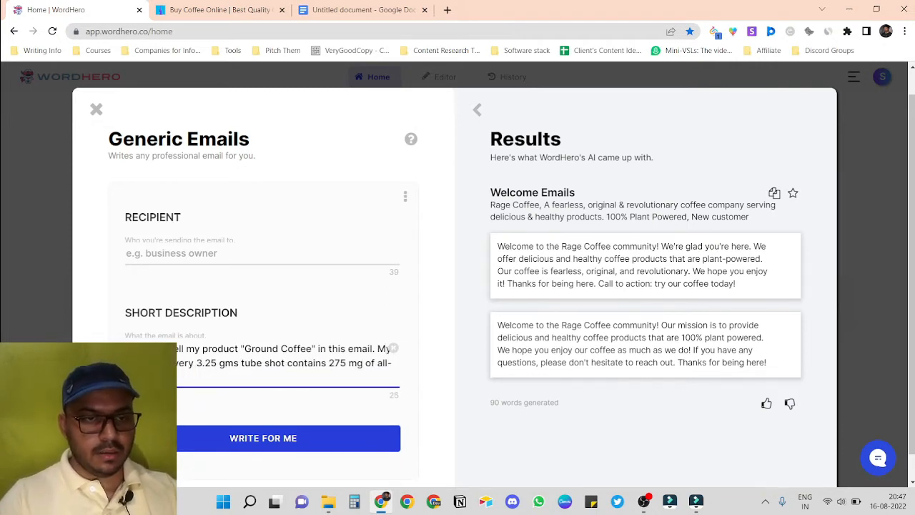
pyautogui.write('t desc')
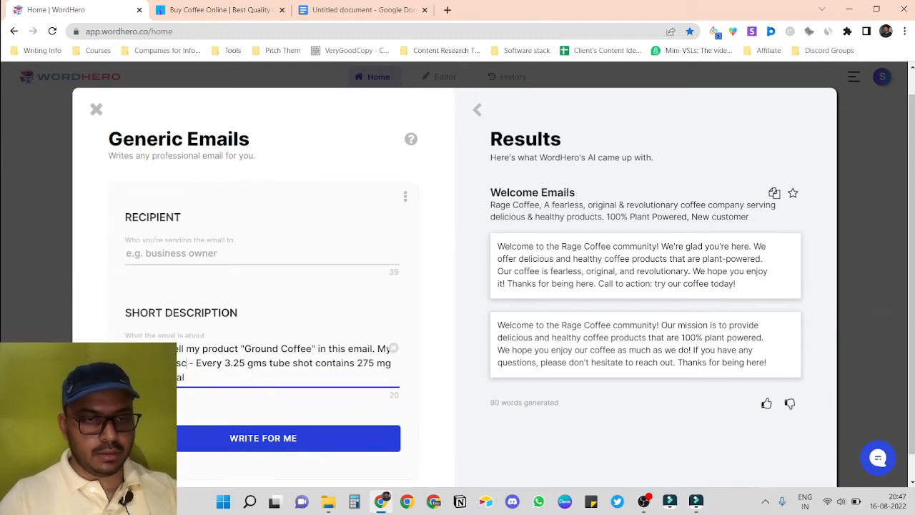
pyautogui.write('ription')
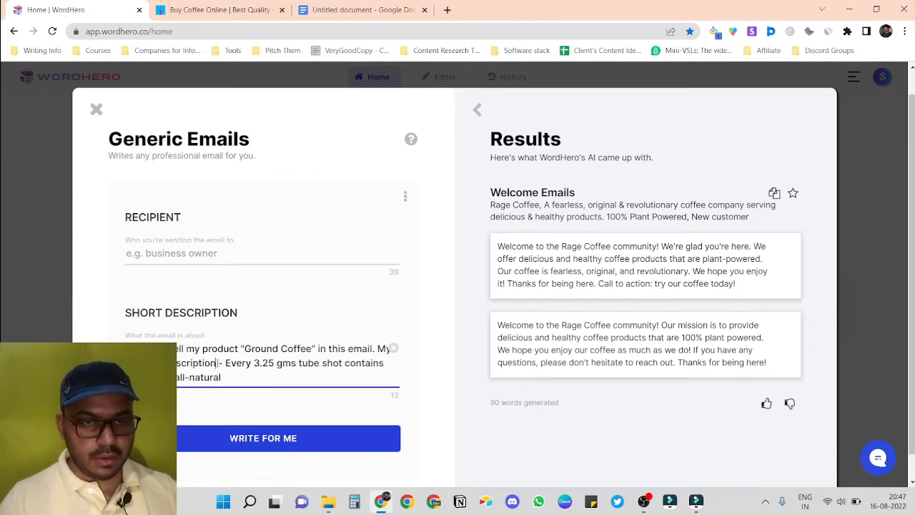
pyautogui.moveTo(226, 362); pyautogui.dragTo(227, 375)
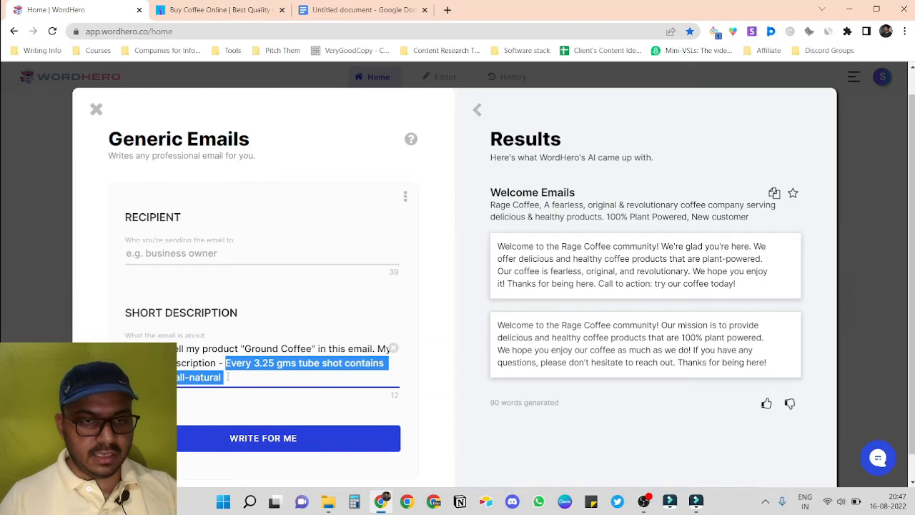
pyautogui.write('Every 3.25 gms tube shot contains all-natural vitamins for')
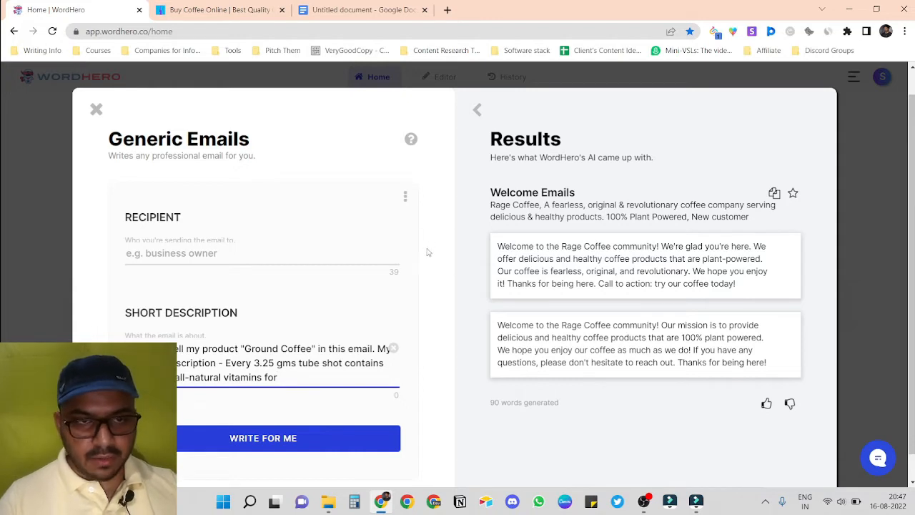
# Set the recipient to "Professional who love coffee" and generate the generic emails
pyautogui.click(260, 256)
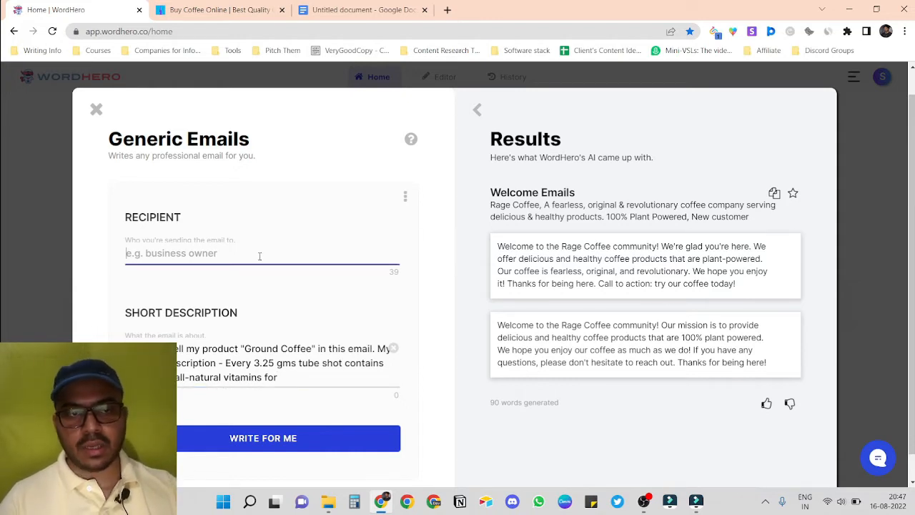
pyautogui.write('Profe')
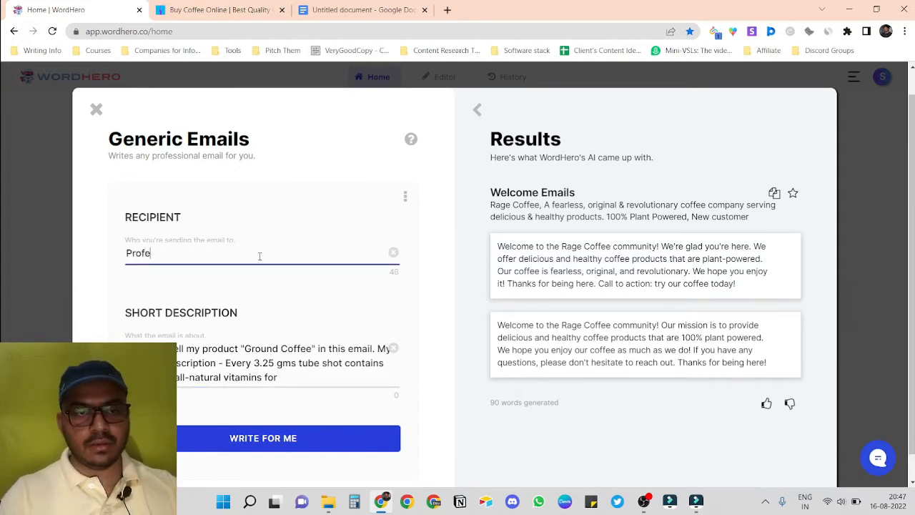
pyautogui.write('ssional who ')
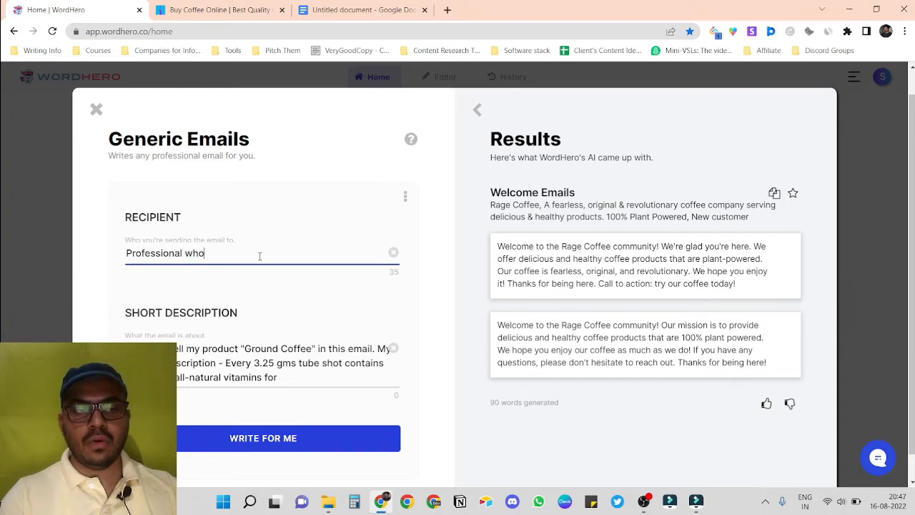
pyautogui.write('love cofff')
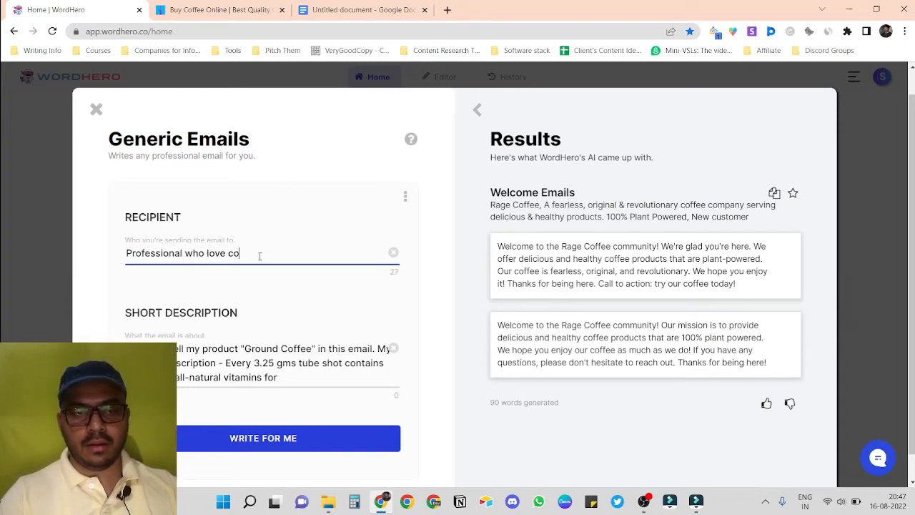
pyautogui.press('BackSpace')
pyautogui.write('ee')
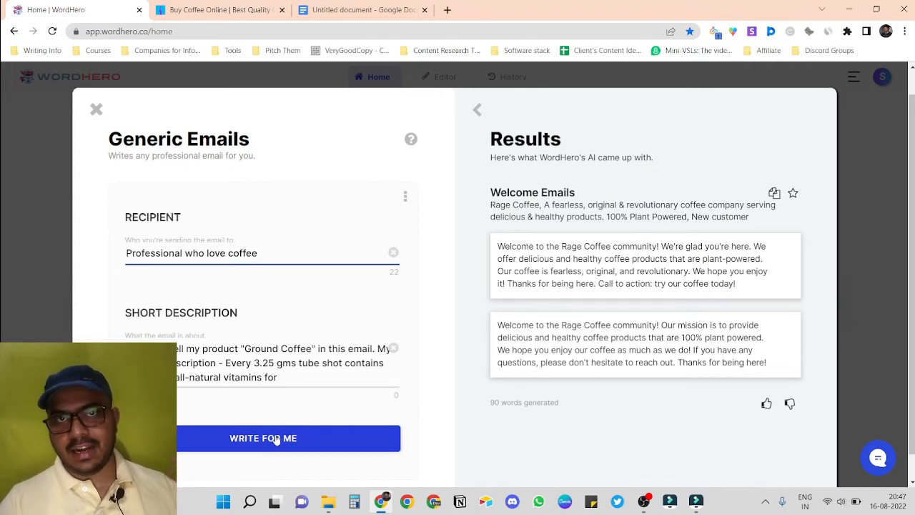
pyautogui.click(275, 440)
pyautogui.click(276, 438)
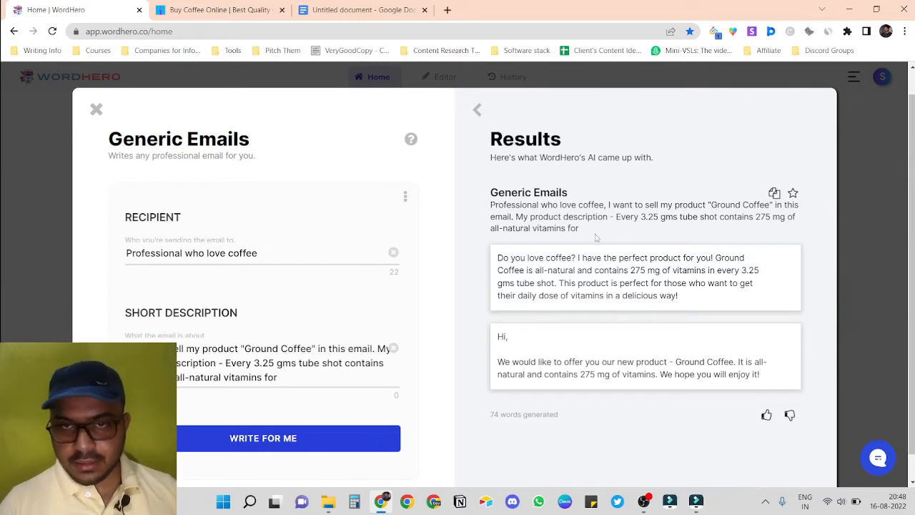
# Copy the first generated generic email, the one starting with "Do you love coffee?"
pyautogui.scroll(-1, 603, 234)
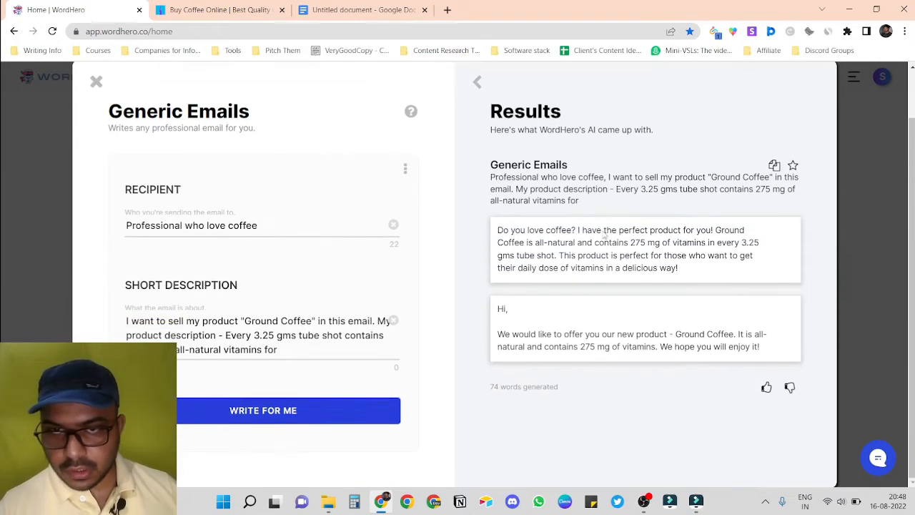
pyautogui.click(562, 255)
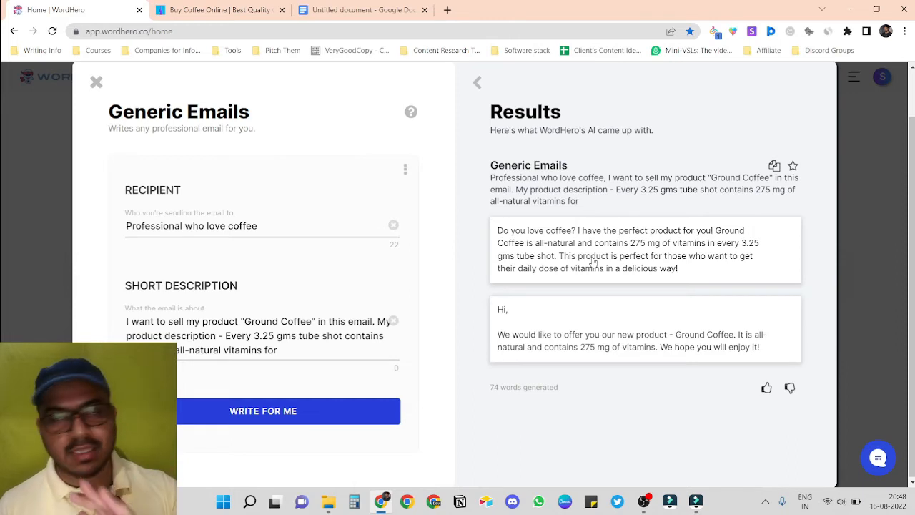
pyautogui.click(593, 262)
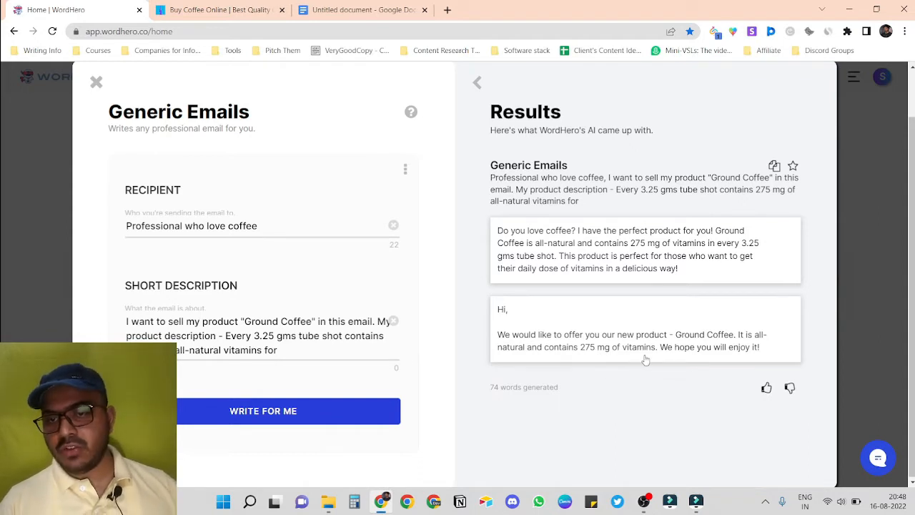
pyautogui.click(593, 268)
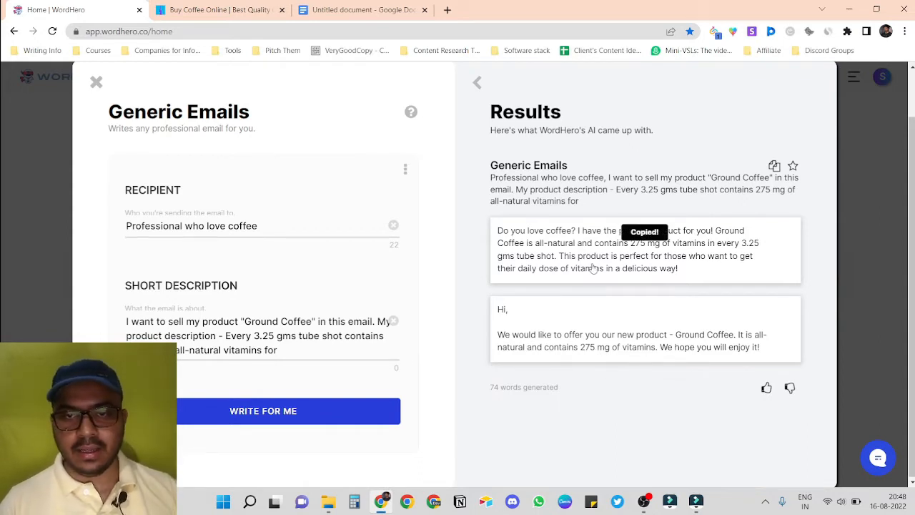
# Switch to the Google Docs document and add a "===" separator line below the new customer email's signature
pyautogui.click(361, 9)
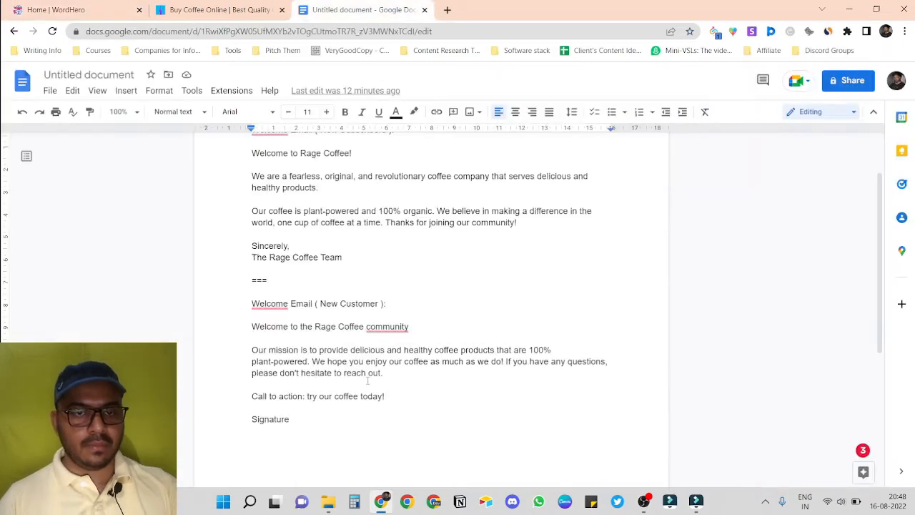
pyautogui.scroll(-3, 367, 380)
pyautogui.press('Return')
pyautogui.press('Return')
pyautogui.press('Return')
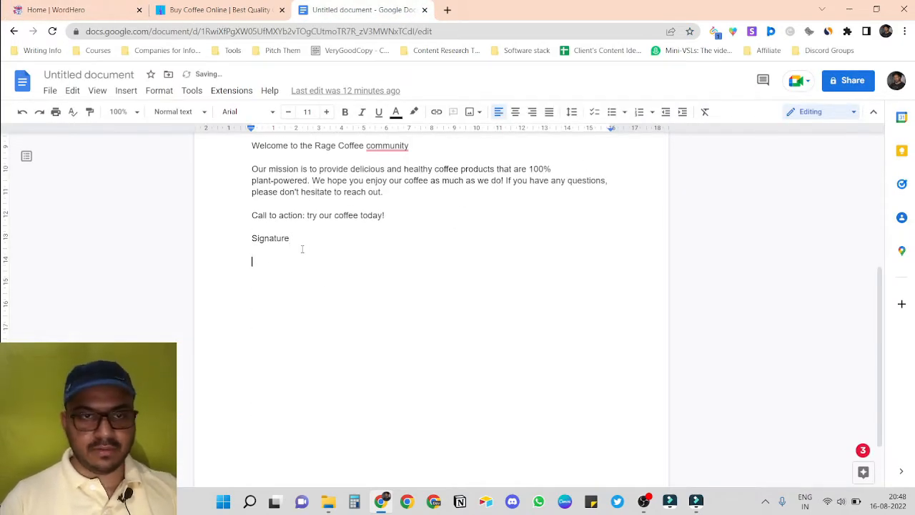
pyautogui.write('===')
pyautogui.press('Return')
pyautogui.press('Return')
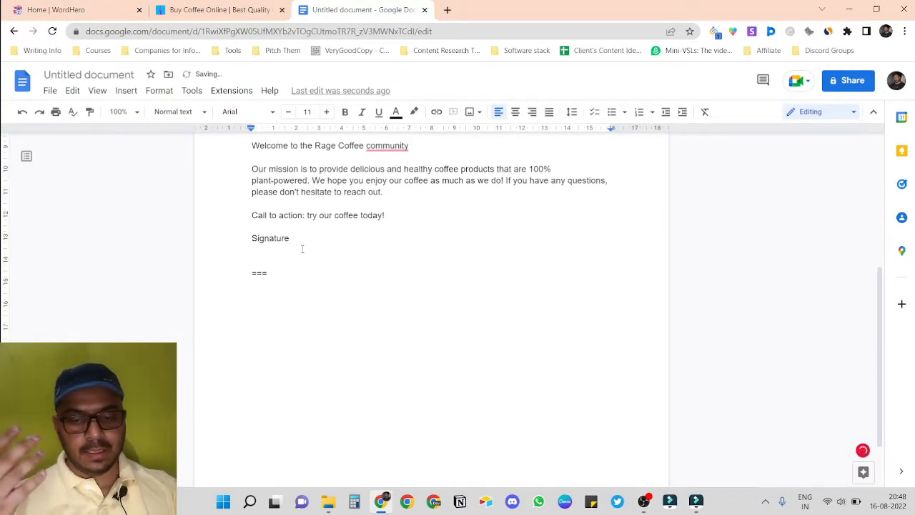
# Add the heading "Product Sales Email Copy:" below the new separator
pyautogui.write('Product Sales ')
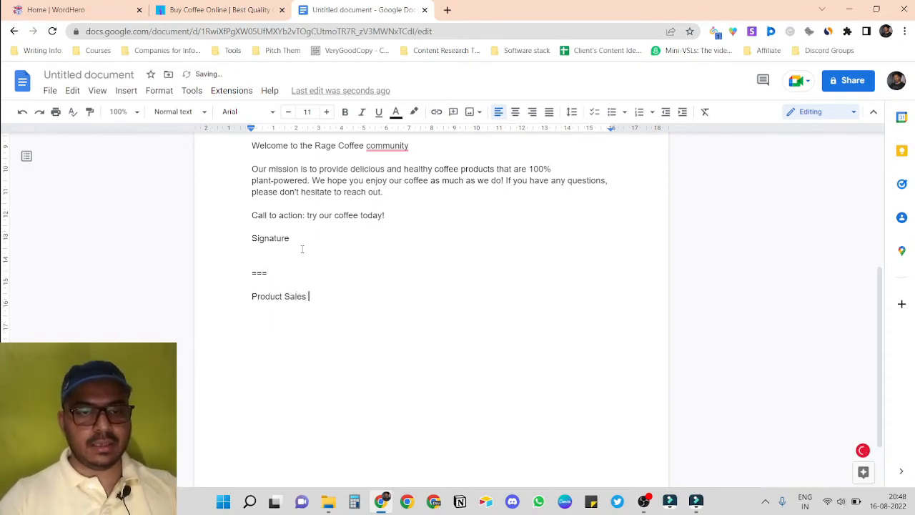
pyautogui.write('Email')
pyautogui.press('Return')
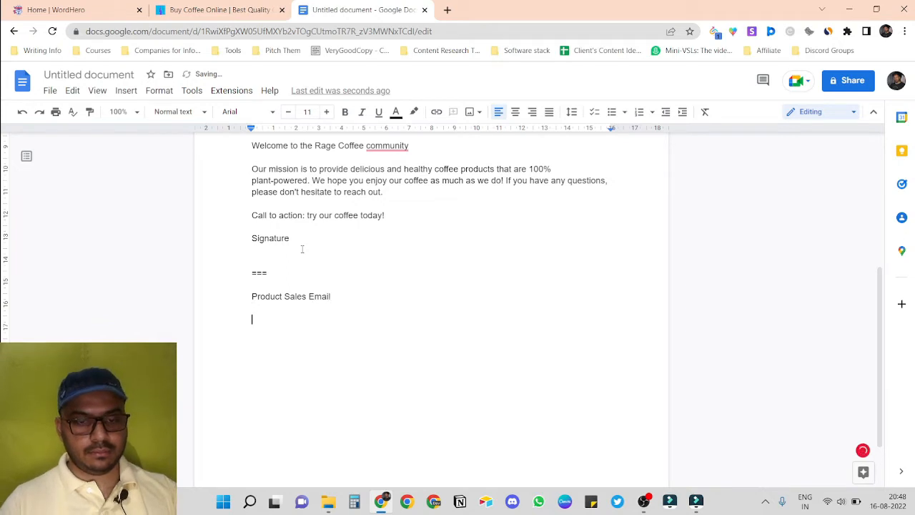
pyautogui.click(341, 292)
pyautogui.write('Copy')
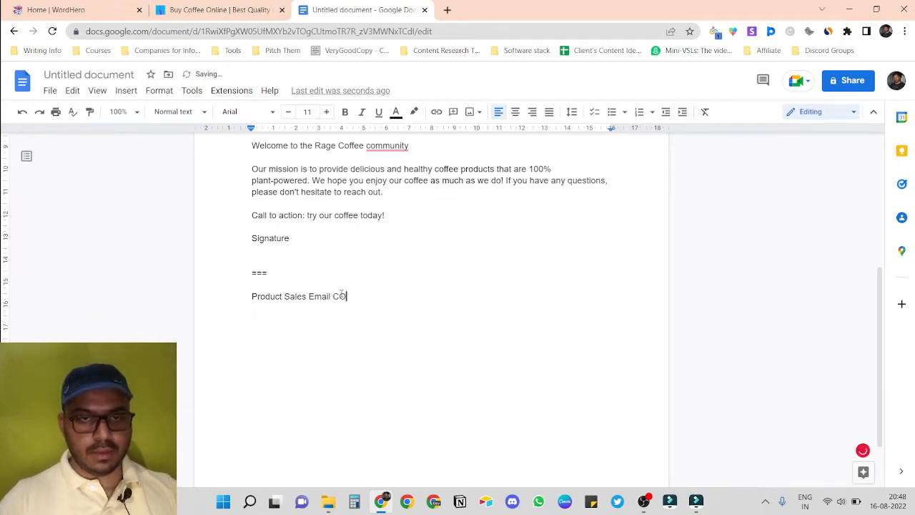
pyautogui.press('BackSpace')
pyautogui.press('BackSpace')
pyautogui.press('BackSpace')
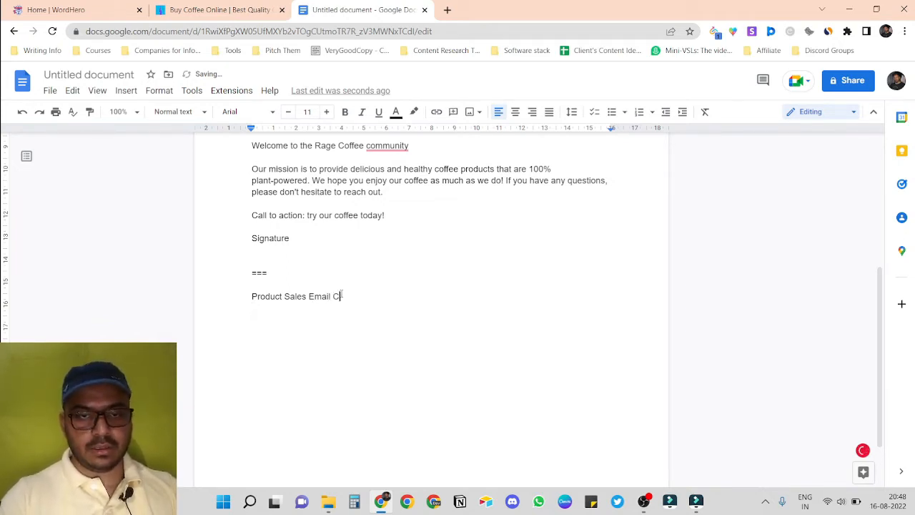
pyautogui.write('opy:')
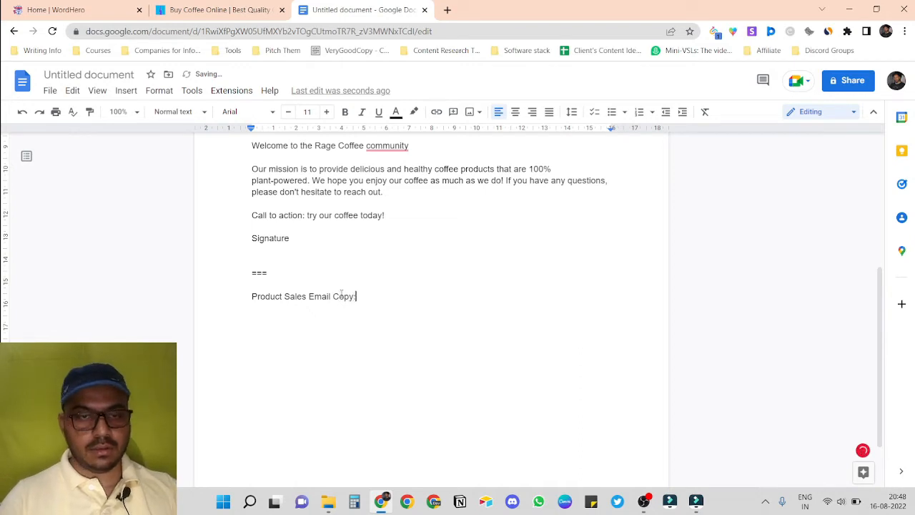
# Paste the copied generic email as a new paragraph below the "Product Sales Email Copy:" heading
pyautogui.press('Return')
pyautogui.press('Return')
pyautogui.hotkey('ctrl', 'v')
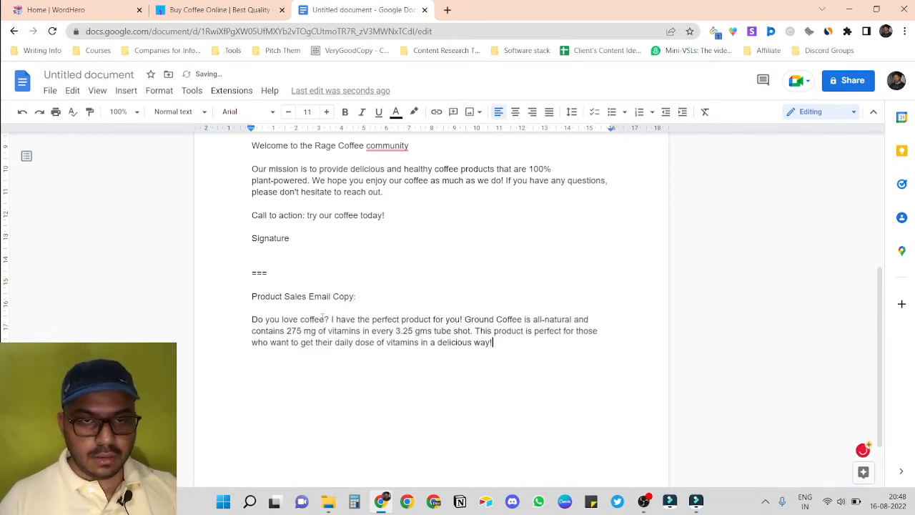
# Add the greeting "Hey Name" above the sales email paragraph, separated from it by a blank line
pyautogui.click(304, 308)
pyautogui.press('Return')
pyautogui.press('Return')
pyautogui.write('he')
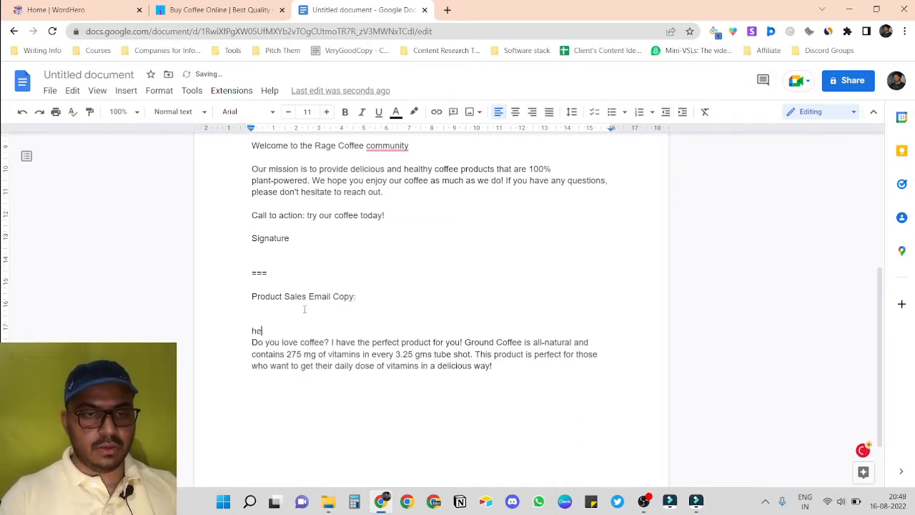
pyautogui.write('y ')
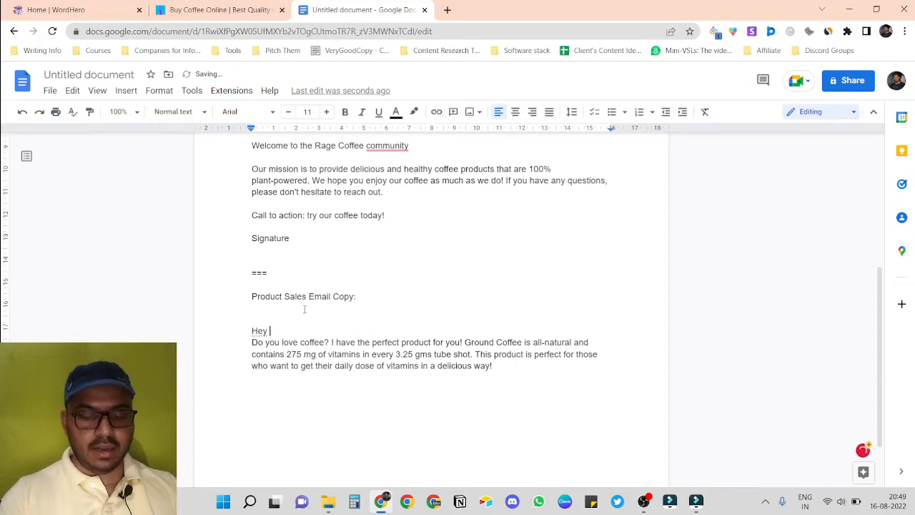
pyautogui.write('Name')
pyautogui.press('Return')
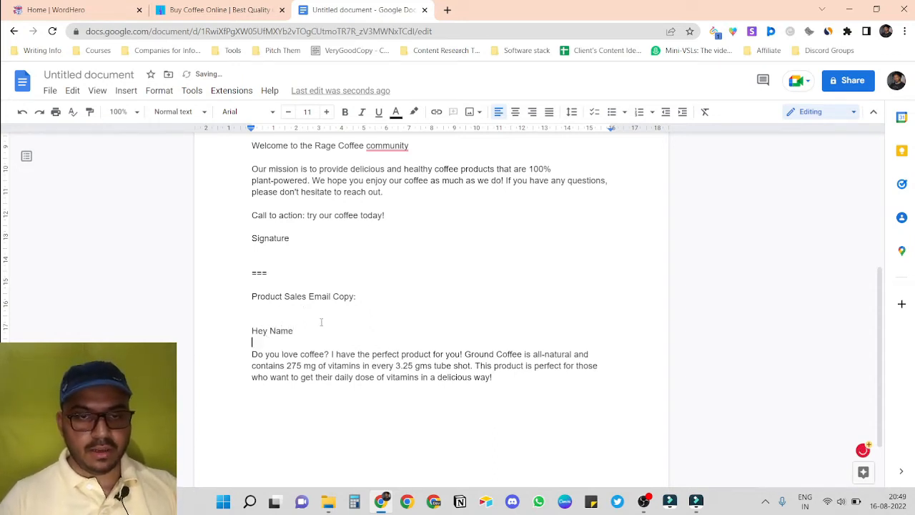
# Split the sales email after "I have the perfect product for you!" so the Ground Coffee text starts a separate paragraph
pyautogui.click(464, 354)
pyautogui.press('Return')
pyautogui.press('Return')
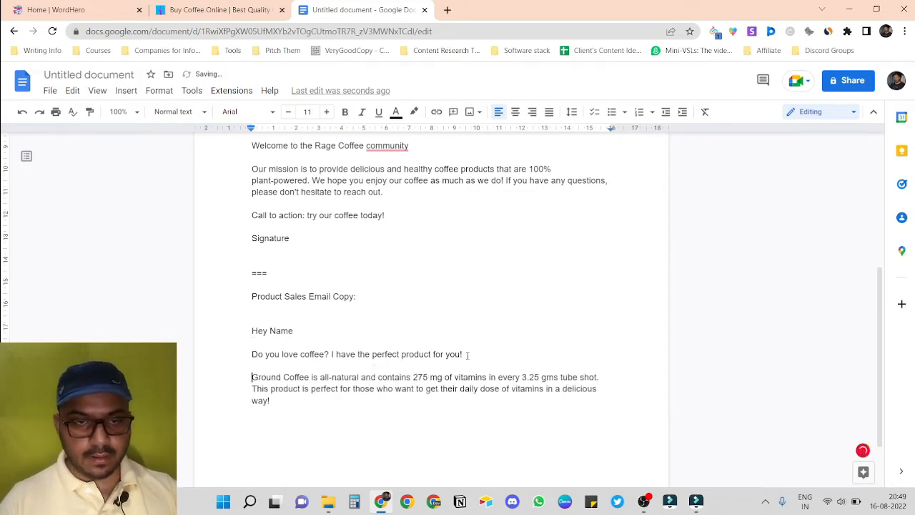
# Add the placeholder lines "CTAs" and "Signature" below the sales email text, with blank lines between them
pyautogui.press('Return')
pyautogui.press('Return')
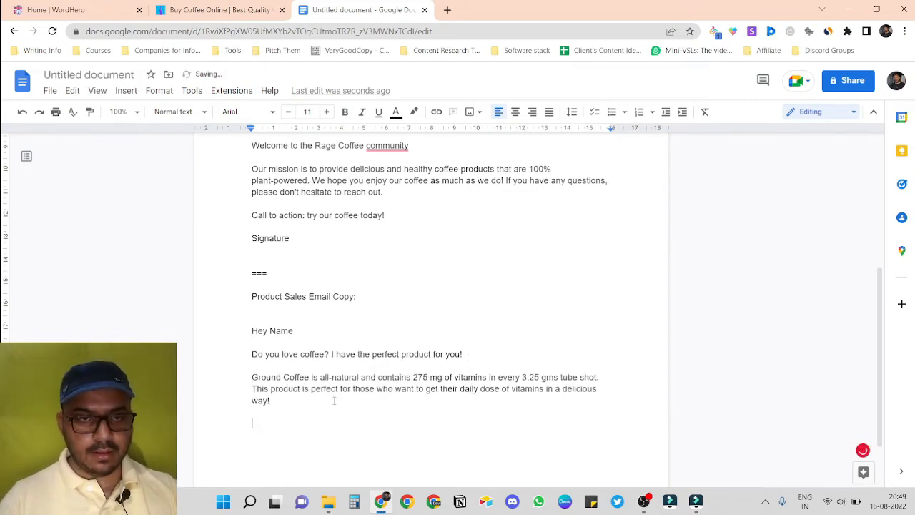
pyautogui.write('CTA')
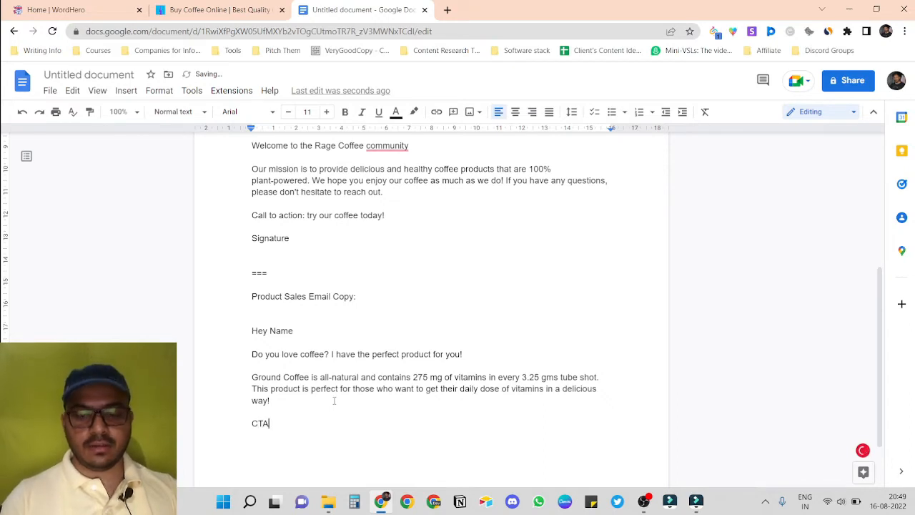
pyautogui.write('s')
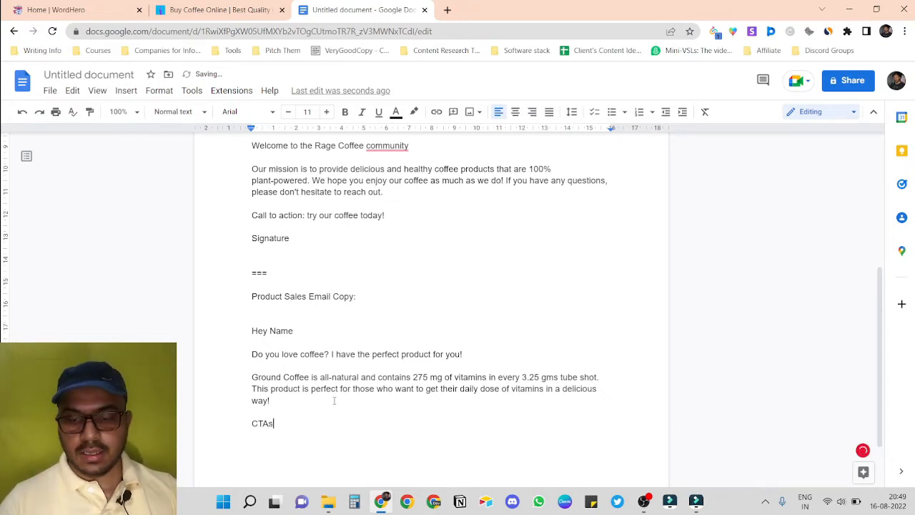
pyautogui.press('Return')
pyautogui.press('Return')
pyautogui.write('Sigan')
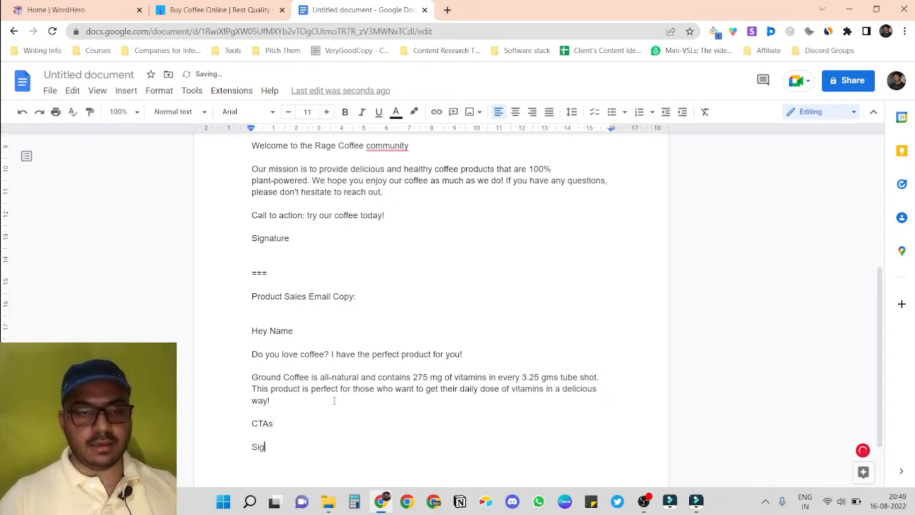
pyautogui.press('BackSpace')
pyautogui.press('BackSpace')
pyautogui.write('nature')
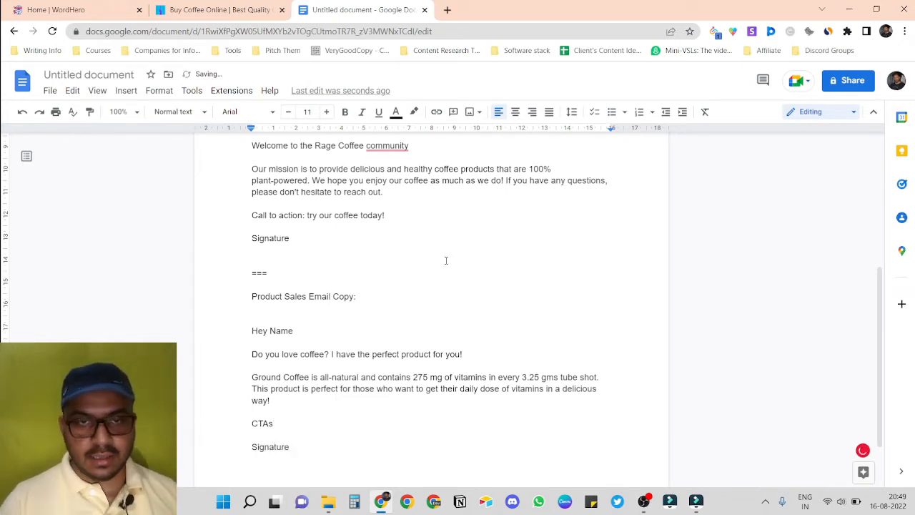
# Switch to WordHero, leave the Generic Emails tool and open the Editor
pyautogui.scroll(-1, 446, 260)
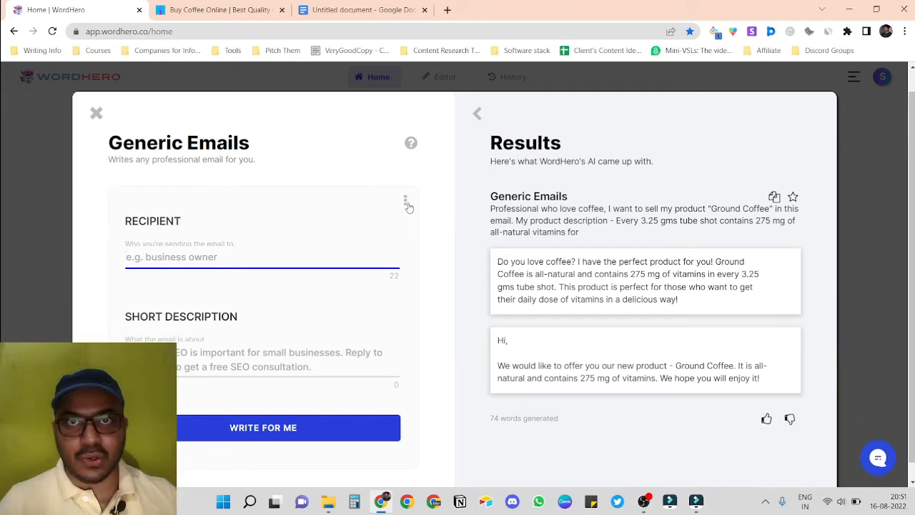
pyautogui.click(442, 79)
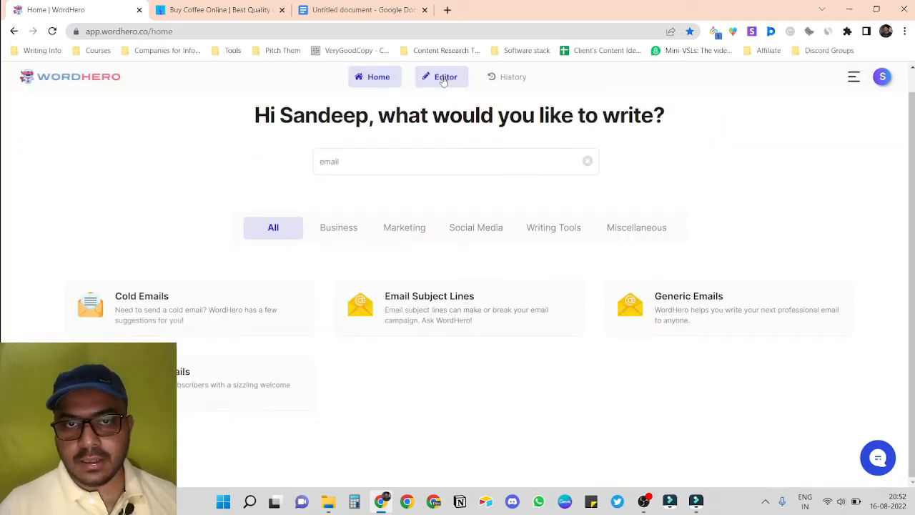
pyautogui.click(443, 79)
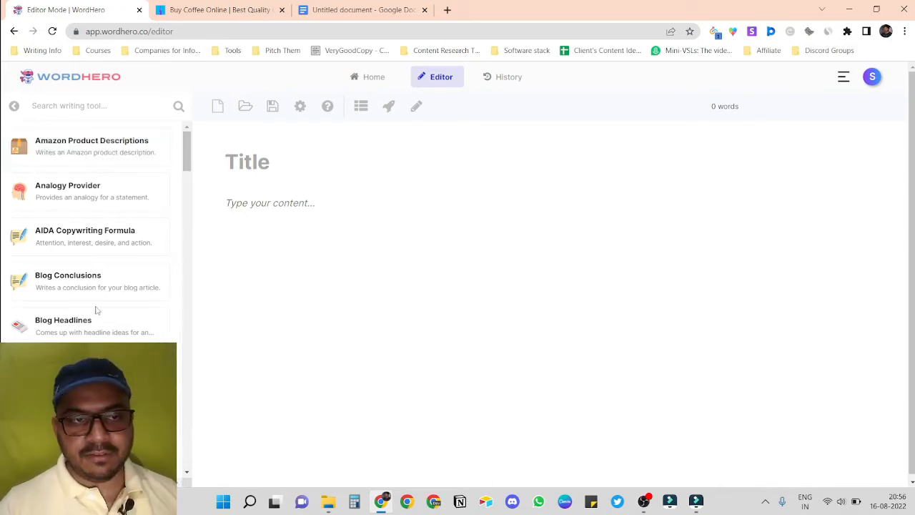
# Browse the Editor's list of writing tools to see which copywriting and content generators are offered
pyautogui.scroll(-2, 96, 309)
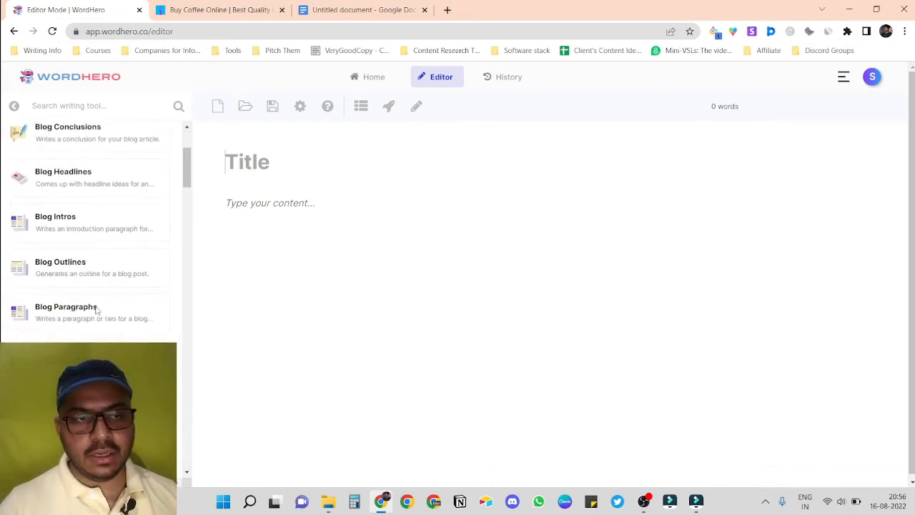
pyautogui.scroll(3, 96, 310)
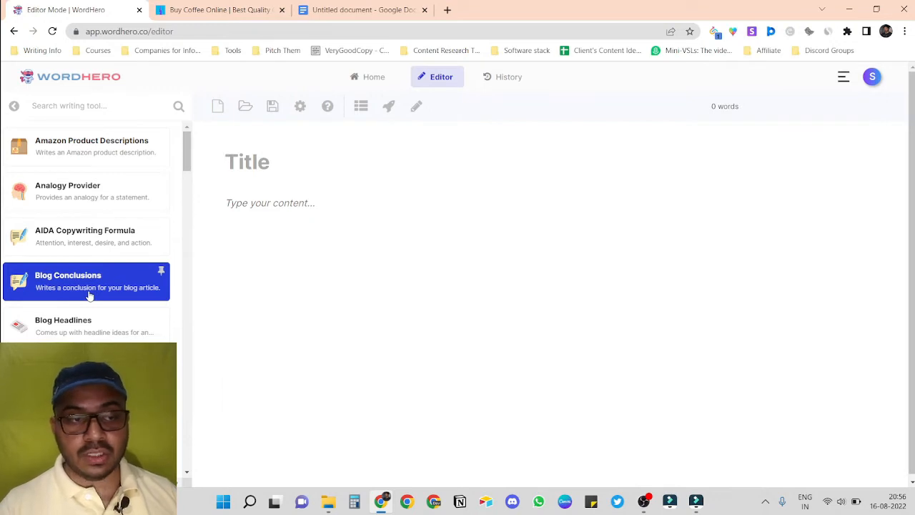
pyautogui.scroll(-5, 89, 297)
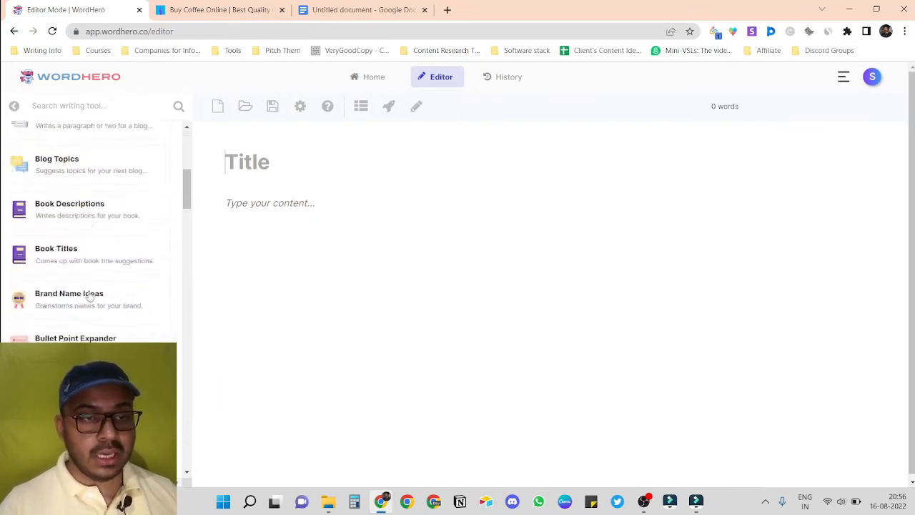
pyautogui.scroll(-10, 89, 297)
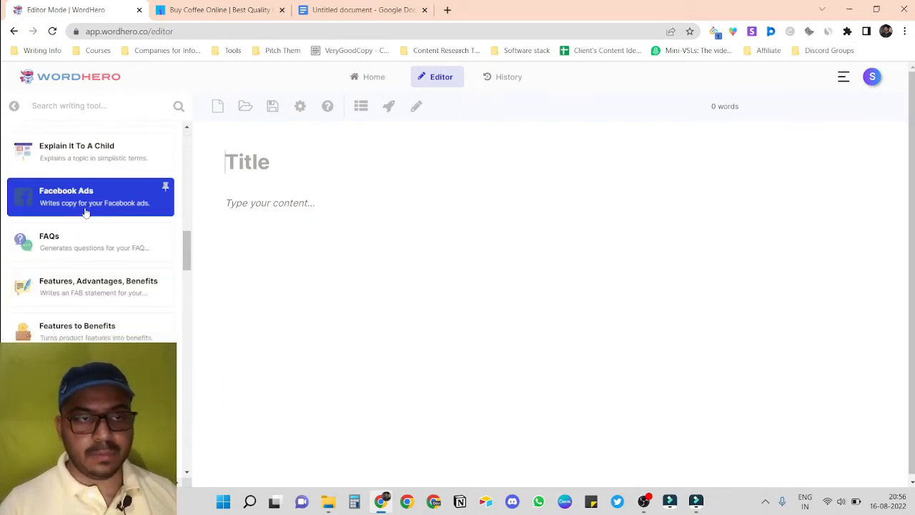
pyautogui.scroll(-2, 95, 278)
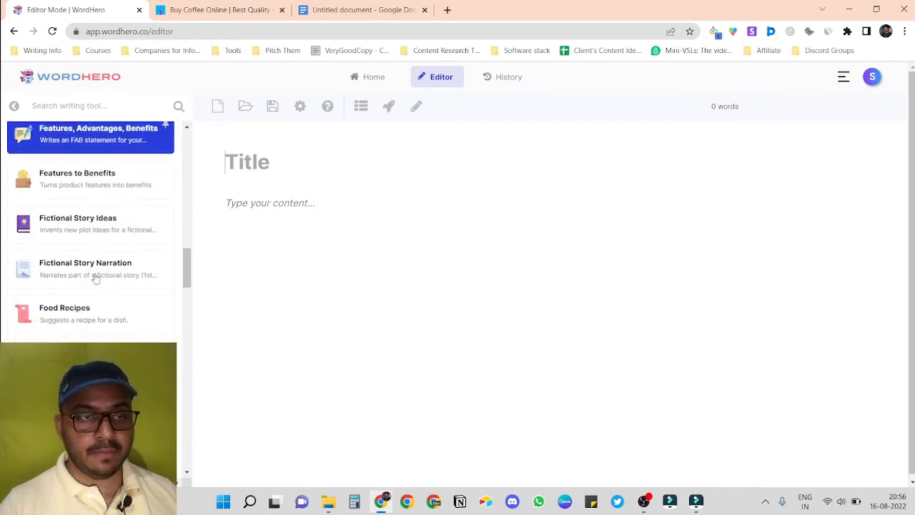
pyautogui.scroll(-1, 94, 277)
pyautogui.scroll(2, 93, 272)
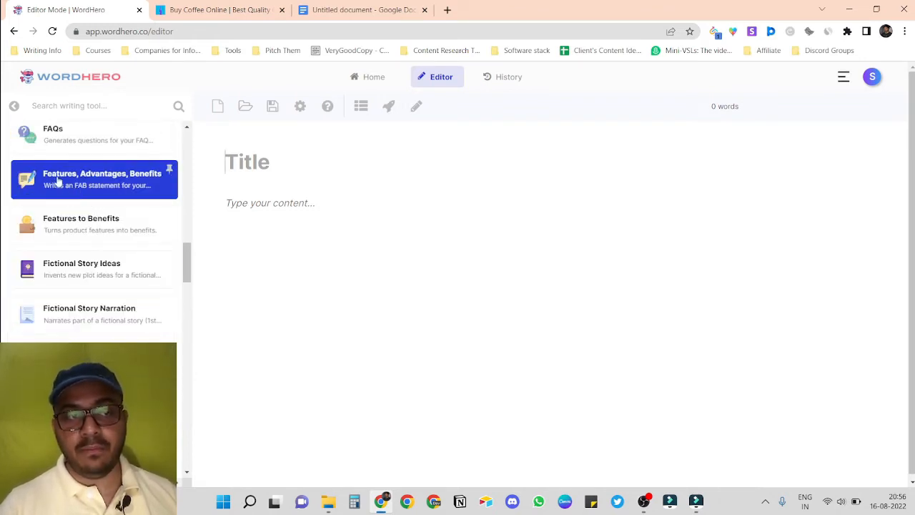
pyautogui.scroll(2, 105, 223)
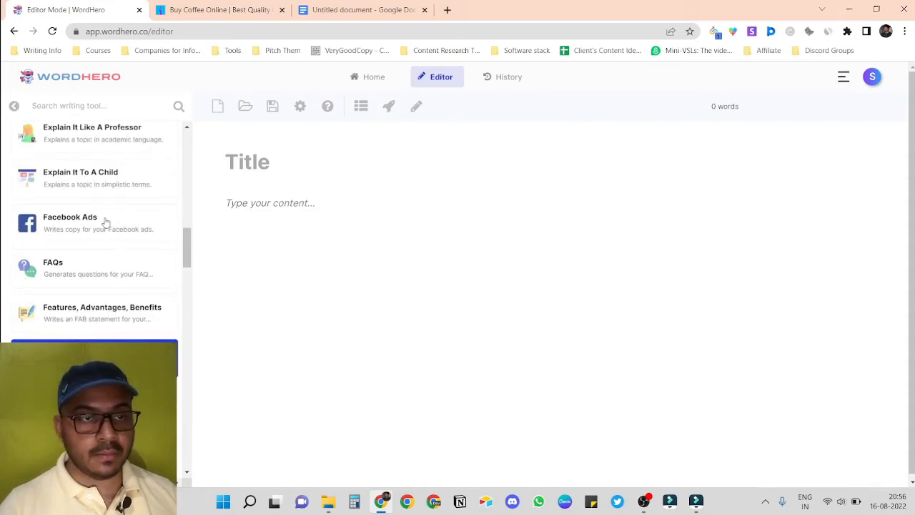
pyautogui.scroll(-1, 105, 222)
pyautogui.scroll(2, 105, 222)
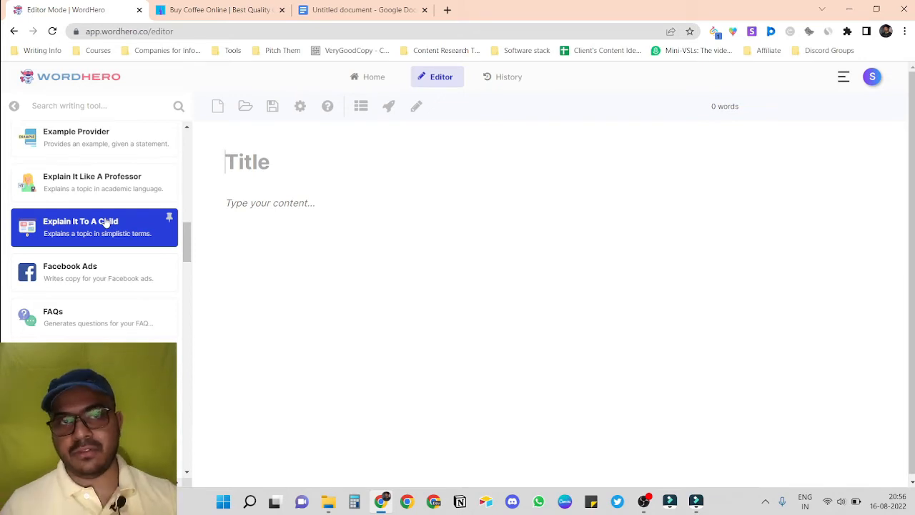
pyautogui.scroll(-5, 106, 223)
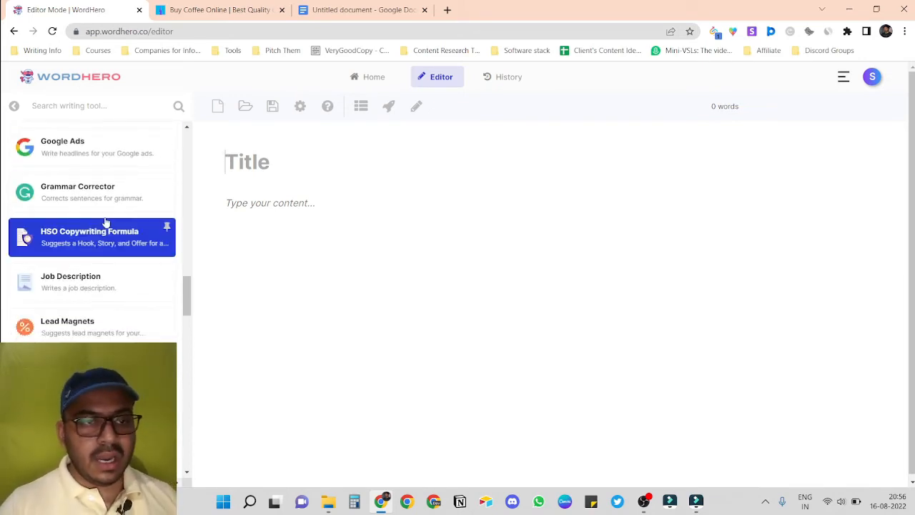
pyautogui.scroll(-3, 106, 223)
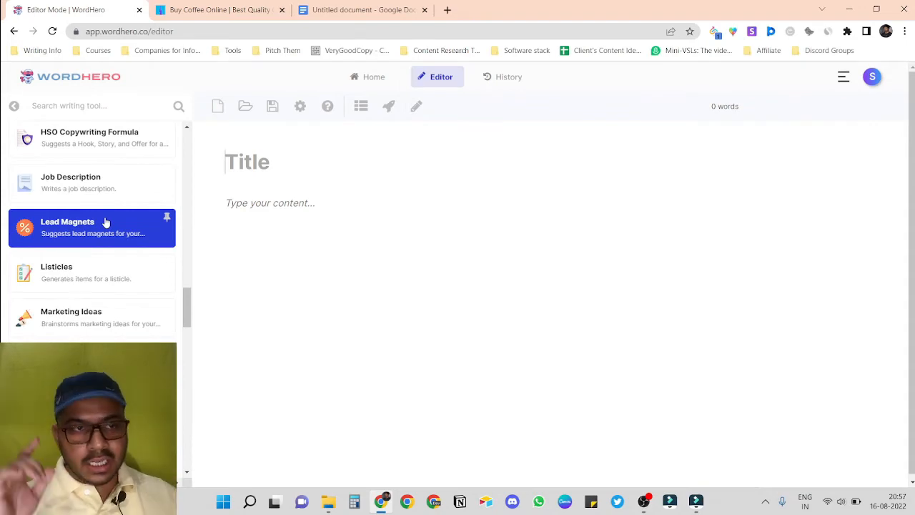
pyautogui.scroll(10, 105, 223)
pyautogui.scroll(5, 106, 223)
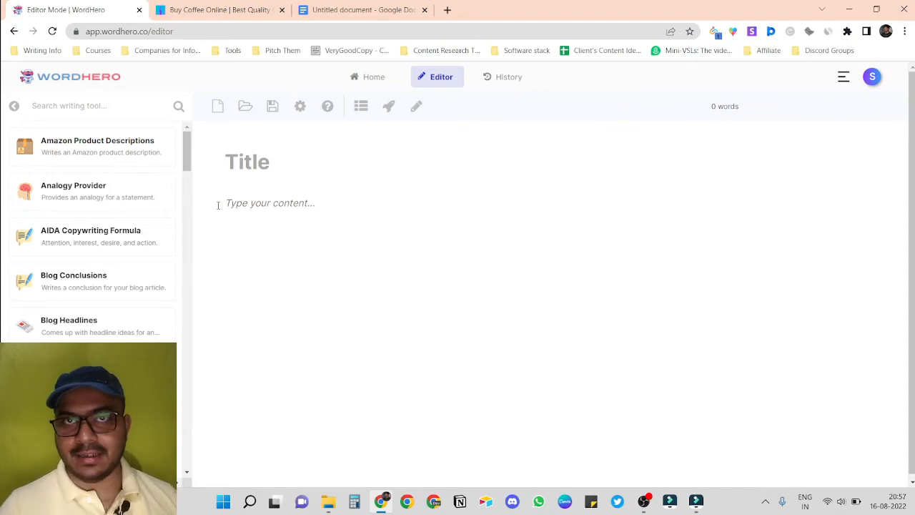
# Switch to the Rage Coffee website and open the Whole Beans product page from its shop categories
pyautogui.click(224, 13)
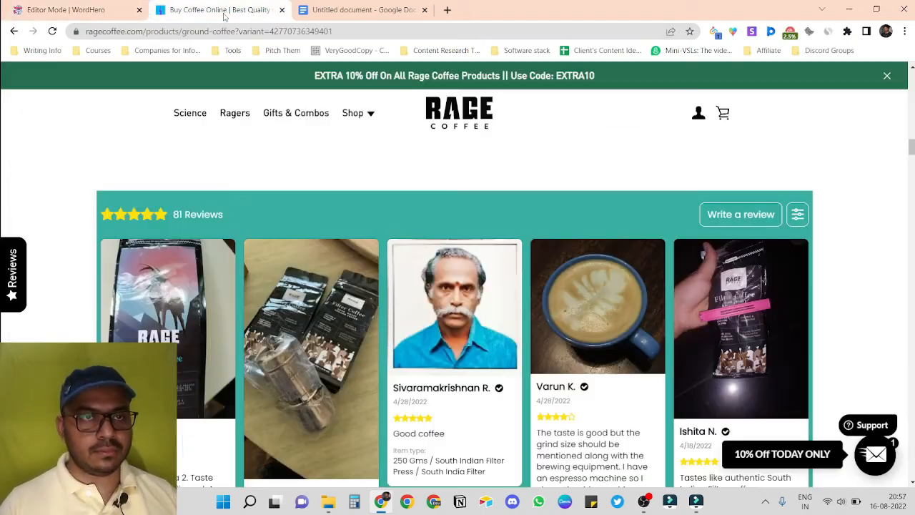
pyautogui.click(364, 115)
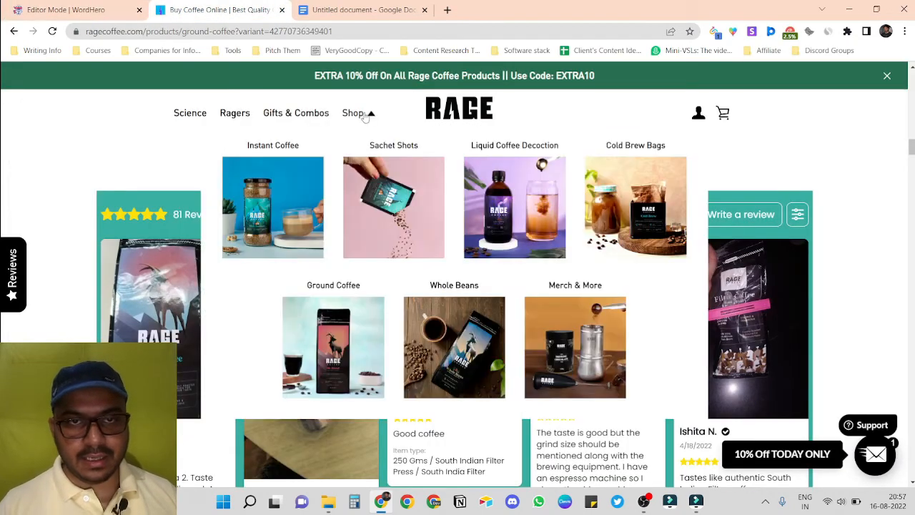
pyautogui.click(457, 288)
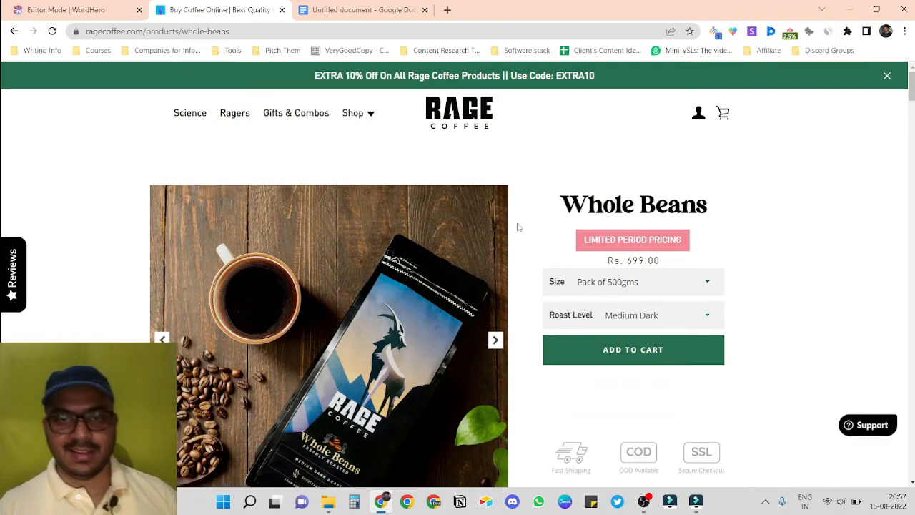
# Copy the Whole Beans description from "Our whole beans are a perfect balance" through "and roasting."
pyautogui.scroll(-4, 519, 227)
pyautogui.scroll(-1, 518, 227)
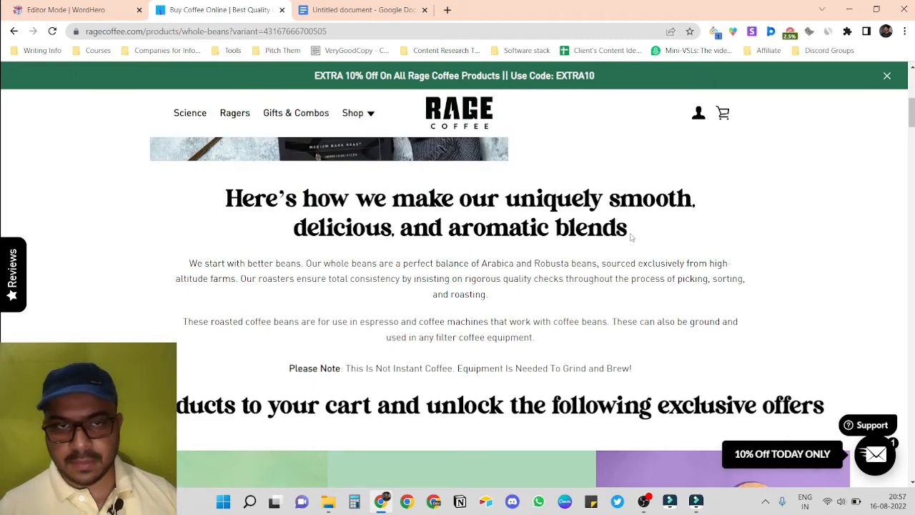
pyautogui.scroll(-1, 491, 250)
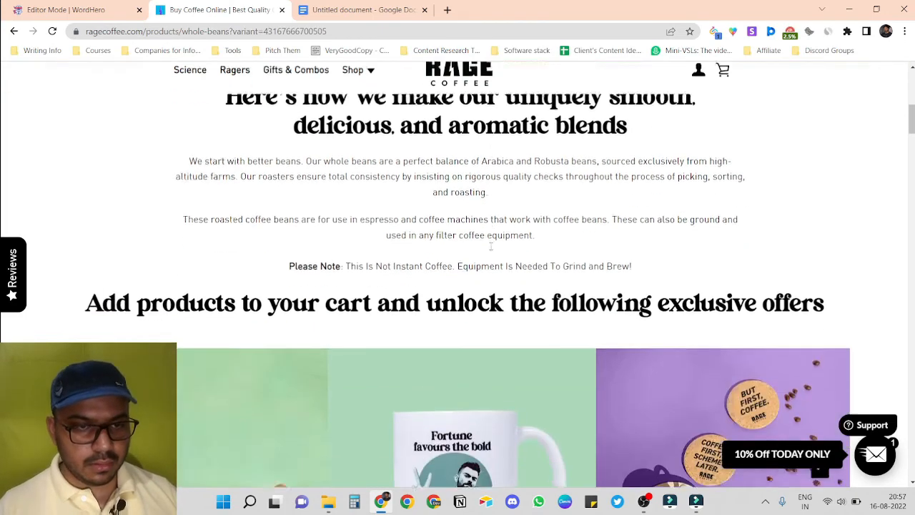
pyautogui.scroll(1, 491, 251)
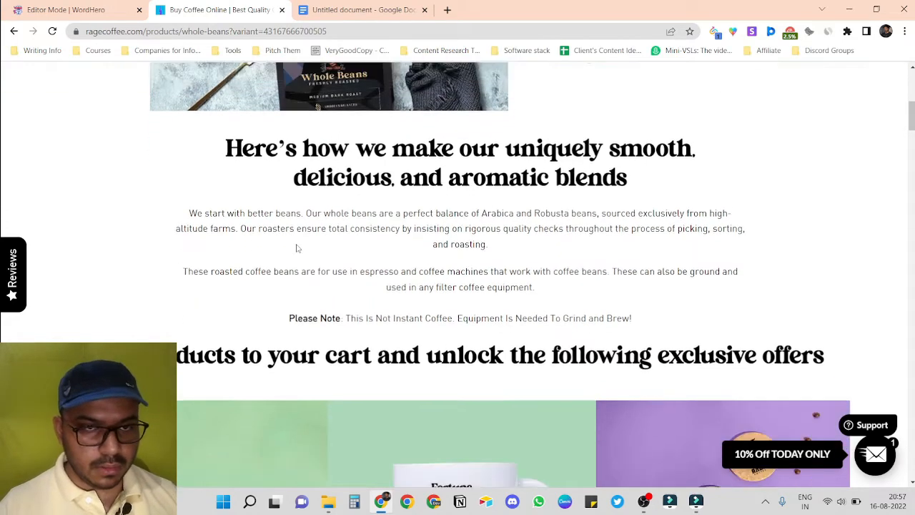
pyautogui.scroll(-2, 298, 247)
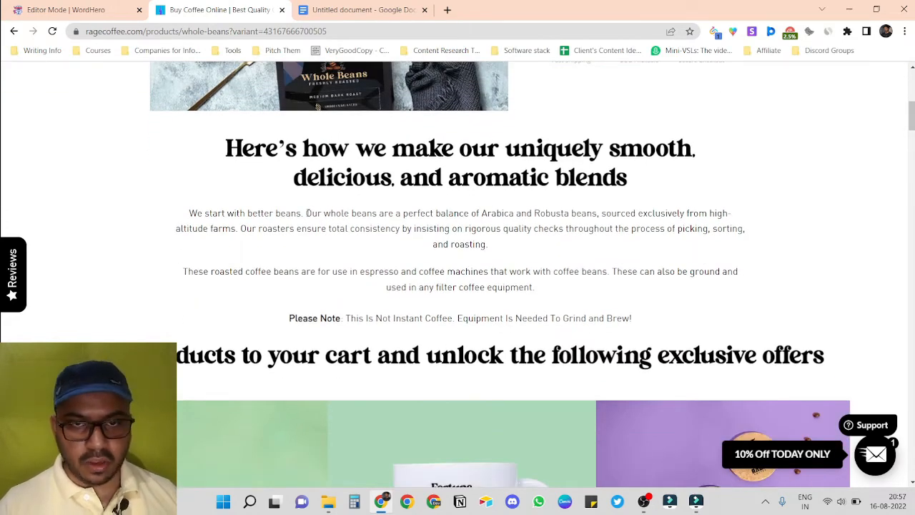
pyautogui.moveTo(306, 213); pyautogui.dragTo(493, 247)
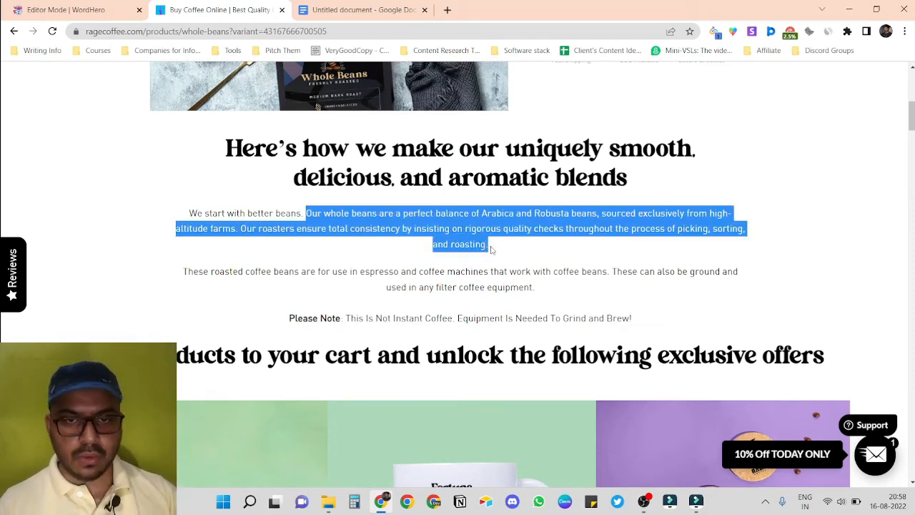
# Switch back to WordHero, open the AIDA Copywriting Formula tool and paste the copied Whole Beans text as its short description
pyautogui.click(42, 7)
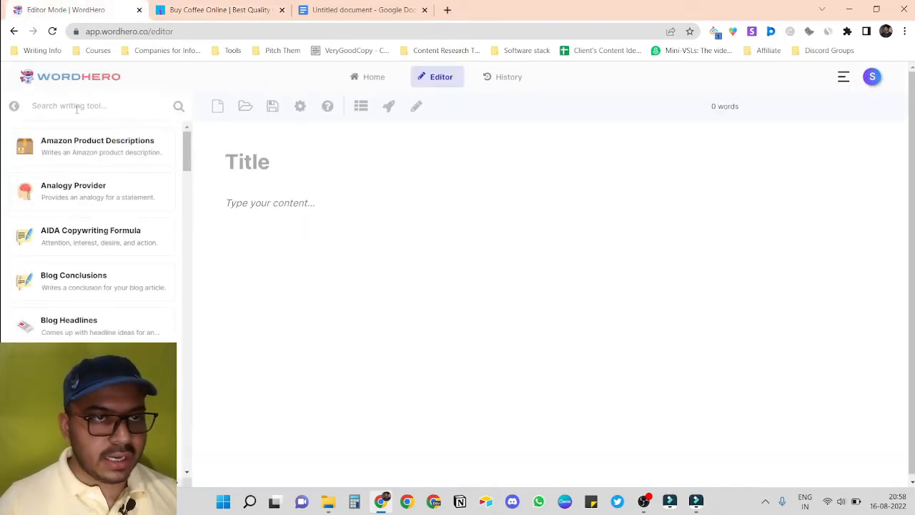
pyautogui.click(82, 244)
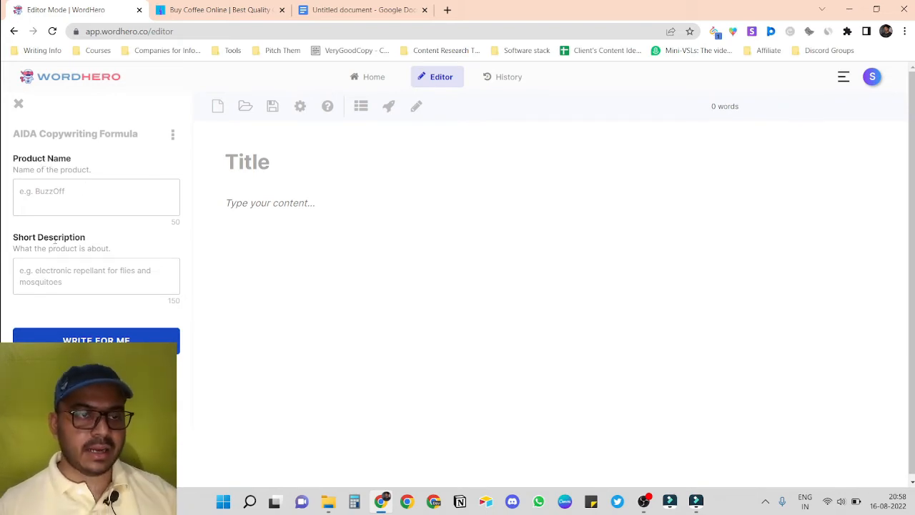
pyautogui.click(78, 271)
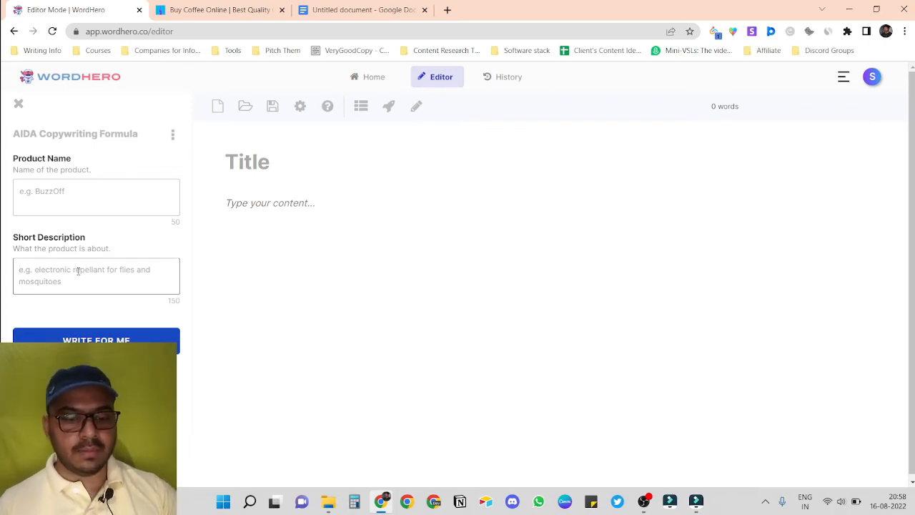
pyautogui.write('Our whole beans are a perfect balance of Arabica and Robusta beans, sourced exclusively from high-altitude farms. Our roasters ensure total consistenc')
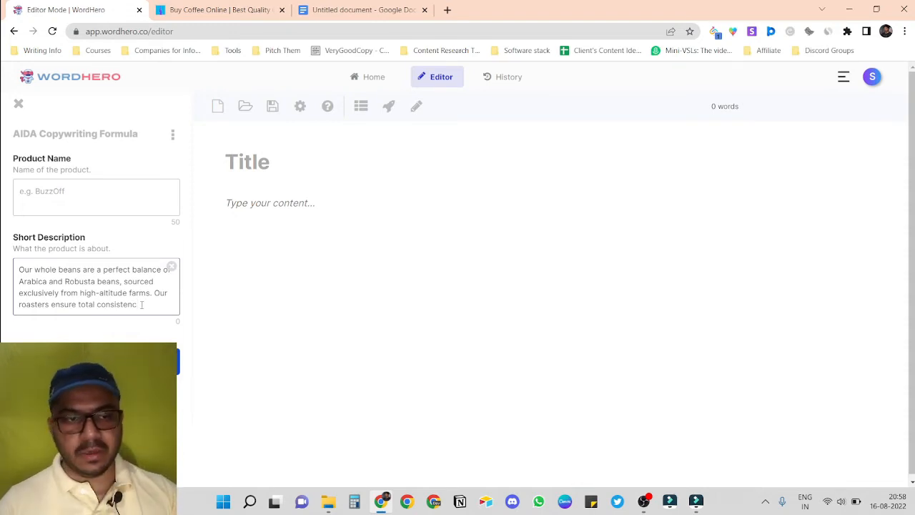
# Shorten the short description so it ends at "high-altitude farms." and enter Whole Beans as the product name
pyautogui.moveTo(156, 292); pyautogui.dragTo(156, 303)
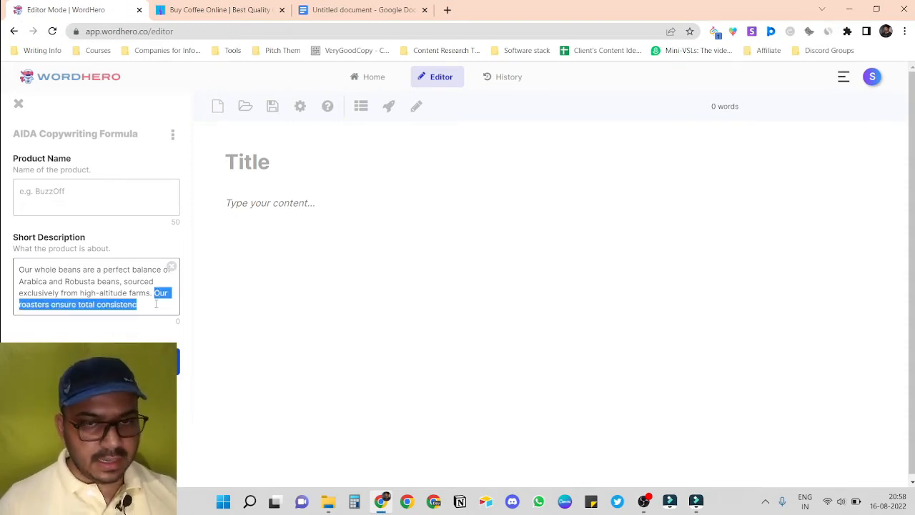
pyautogui.press('BackSpace')
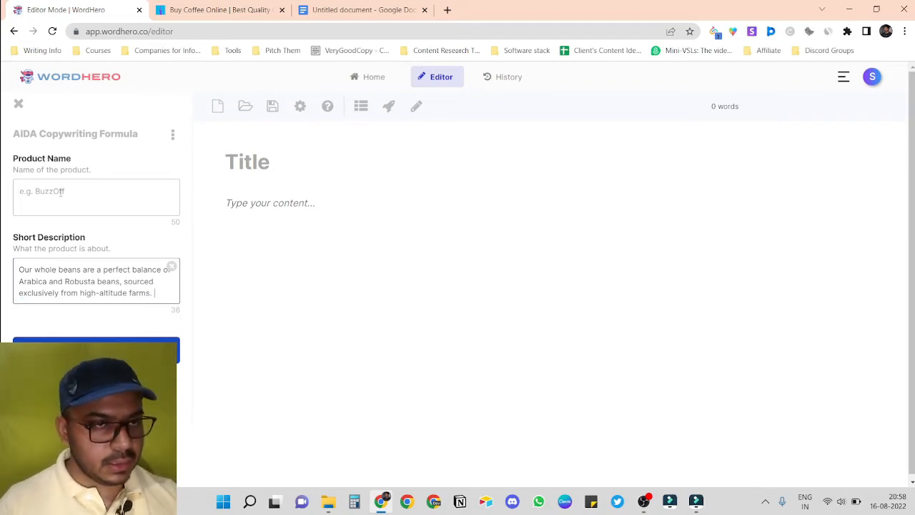
pyautogui.click(58, 191)
pyautogui.click(214, 10)
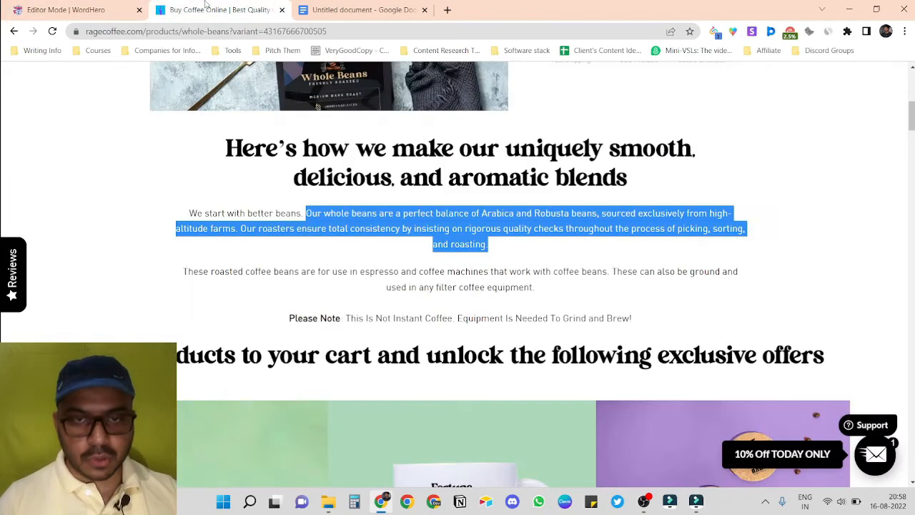
pyautogui.scroll(6, 405, 155)
pyautogui.click(107, 10)
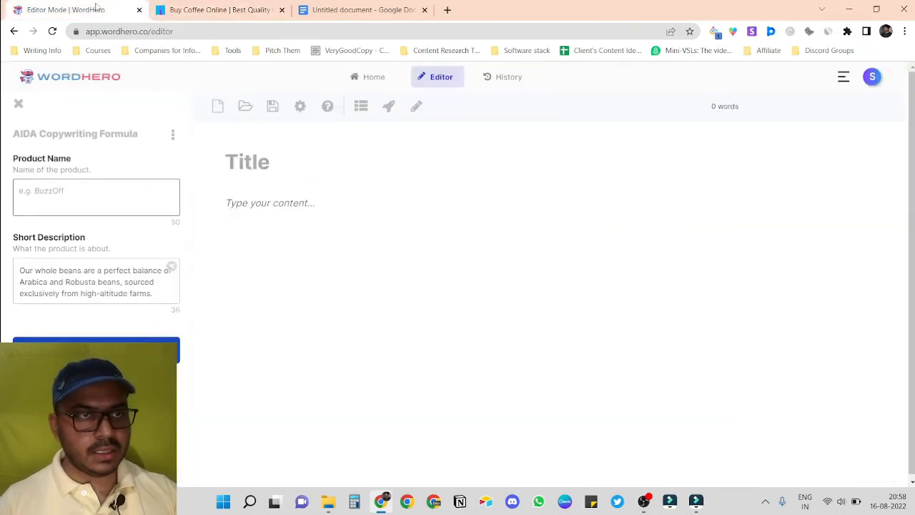
pyautogui.write('Whole Beans')
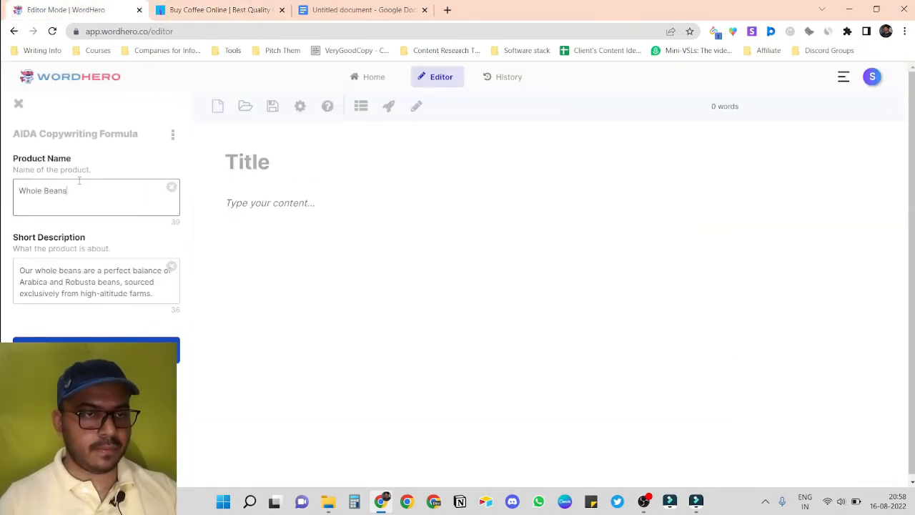
# Generate the AIDA copy for Whole Beans and read through the suggested variations
pyautogui.click(90, 350)
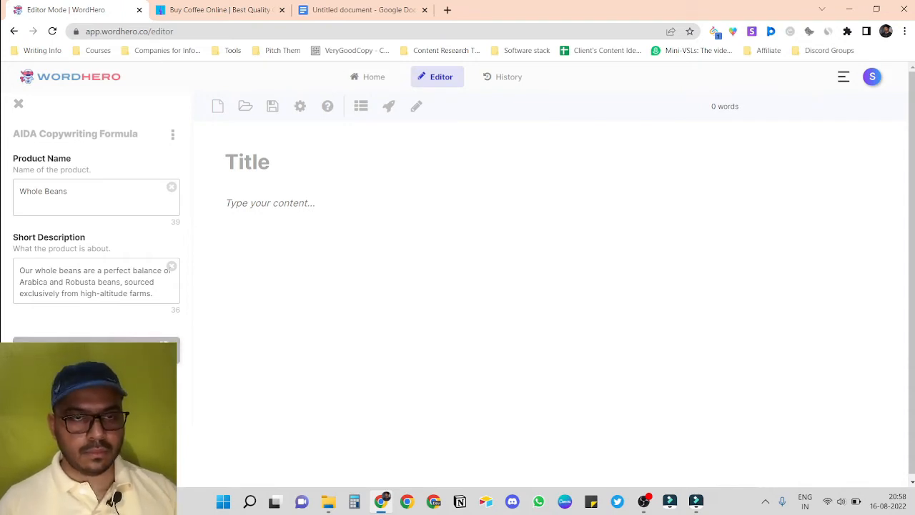
pyautogui.scroll(-3, 113, 214)
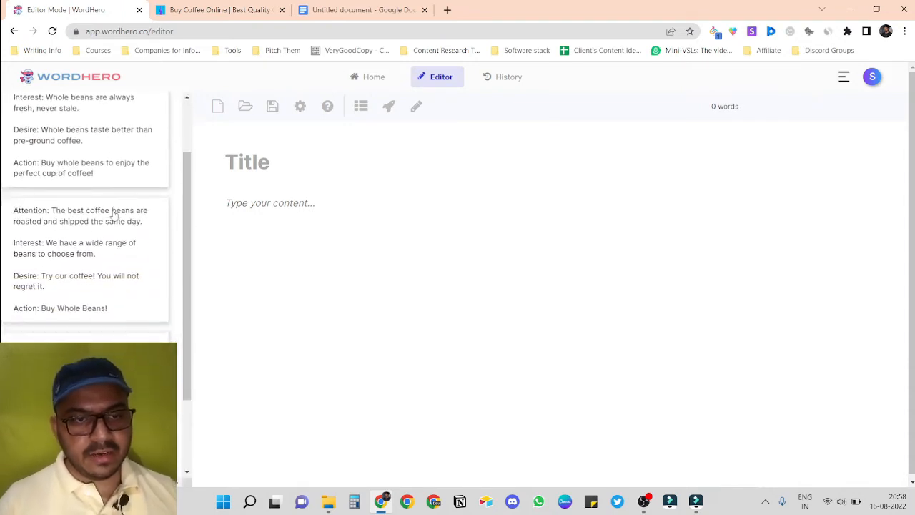
pyautogui.scroll(3, 113, 214)
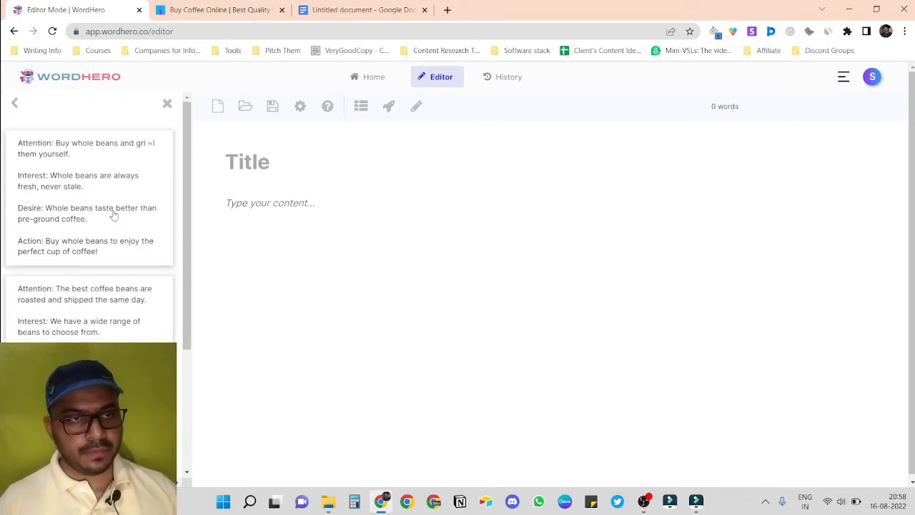
pyautogui.scroll(-3, 113, 215)
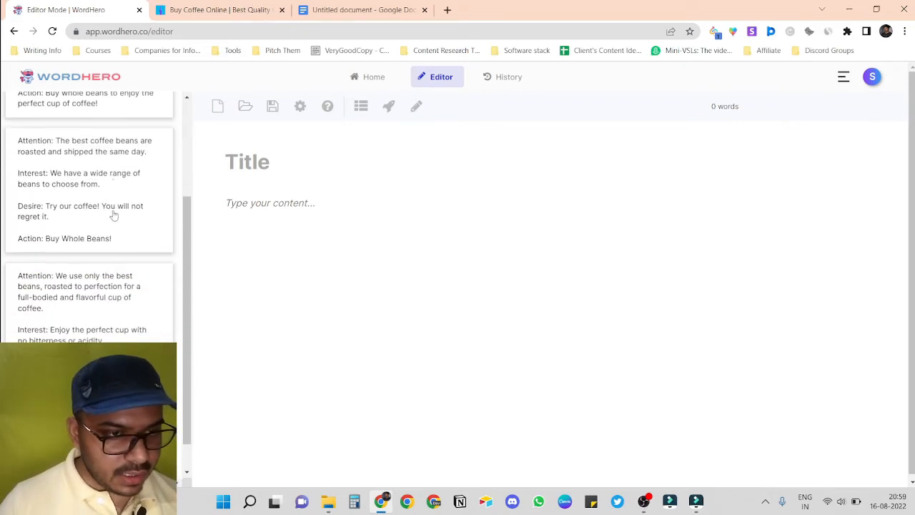
pyautogui.scroll(3, 113, 214)
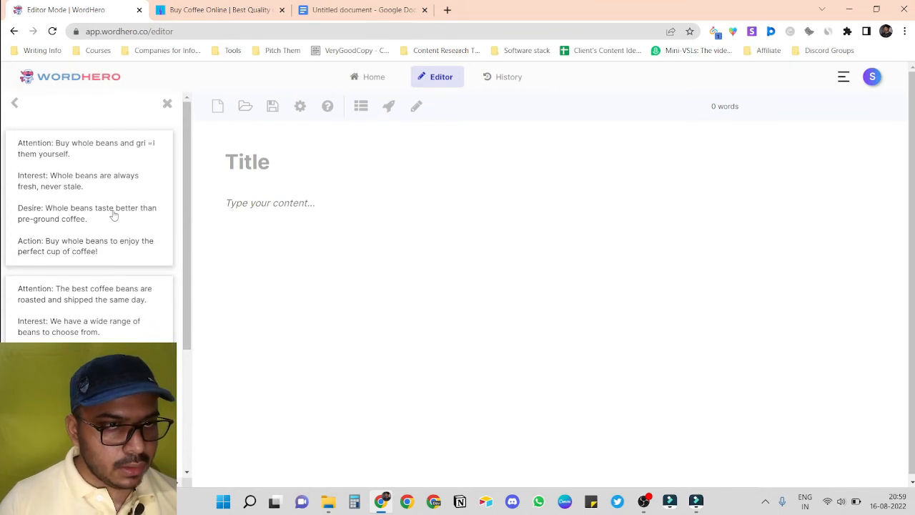
pyautogui.scroll(-1, 108, 211)
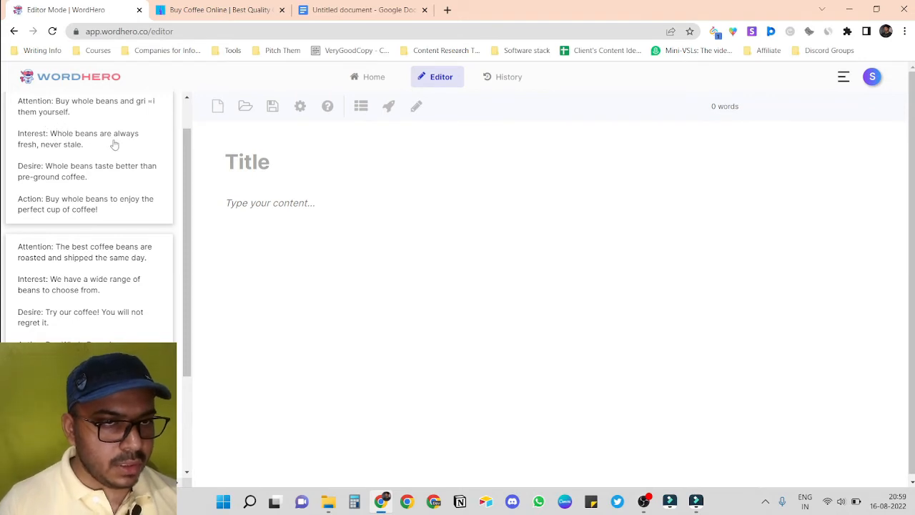
pyautogui.scroll(-2, 82, 198)
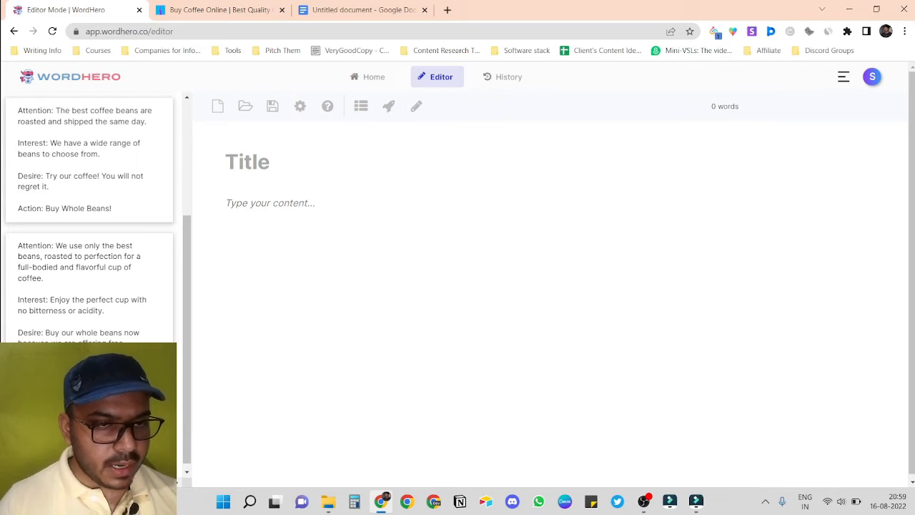
# Copy the variation starting "We use only the best beans" into the empty document body
pyautogui.click(74, 298)
pyautogui.click(283, 203)
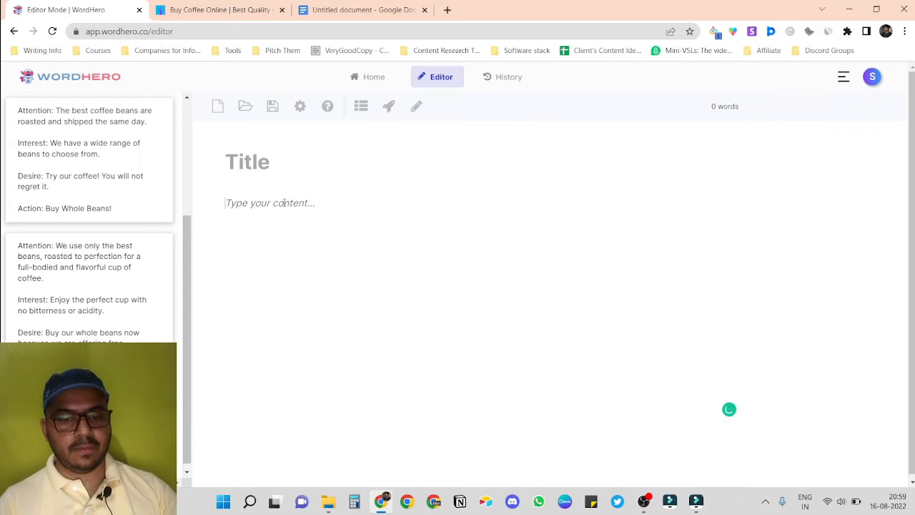
pyautogui.hotkey('ctrl', 'v')
# Remove the "Attention:", "Interest:" and "Desire:" labels from the first three paragraphs of the copy
pyautogui.moveTo(272, 206); pyautogui.dragTo(225, 203)
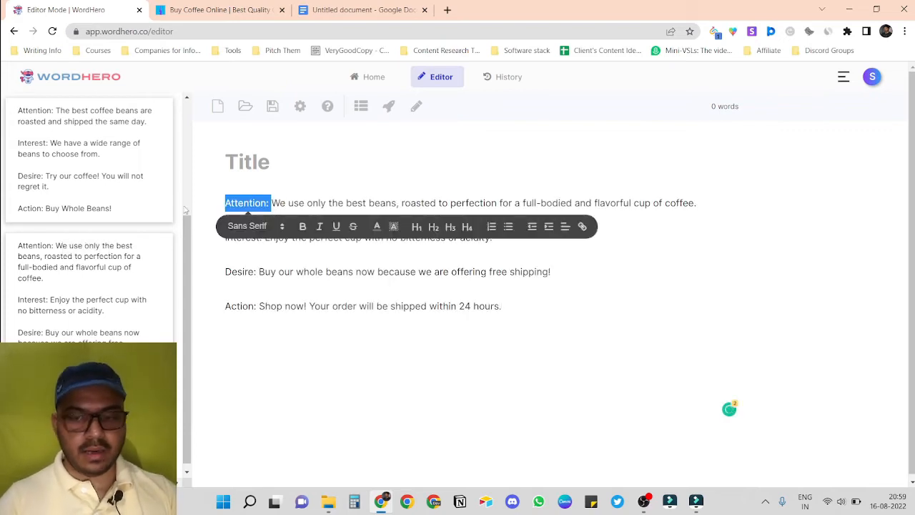
pyautogui.press('BackSpace')
pyautogui.moveTo(266, 240); pyautogui.dragTo(226, 239)
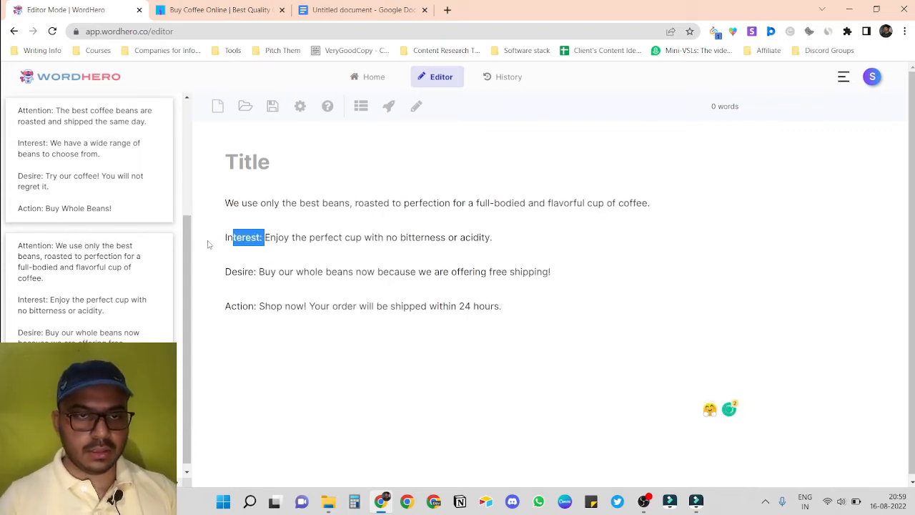
pyautogui.press('BackSpace')
pyautogui.moveTo(259, 271); pyautogui.dragTo(225, 271)
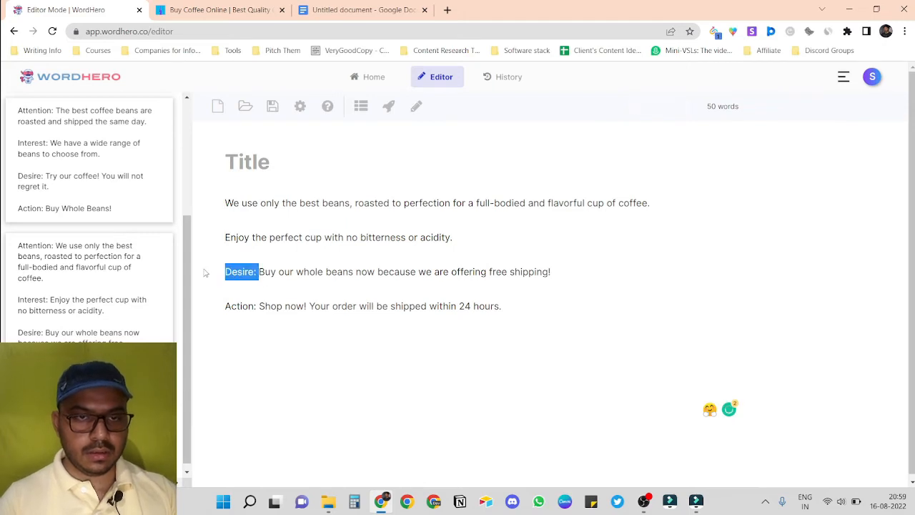
pyautogui.press('BackSpace')
# Replace the last paragraph's "Action:" label with "Call To Action:" and close the generated AIDA results
pyautogui.moveTo(260, 306); pyautogui.dragTo(191, 309)
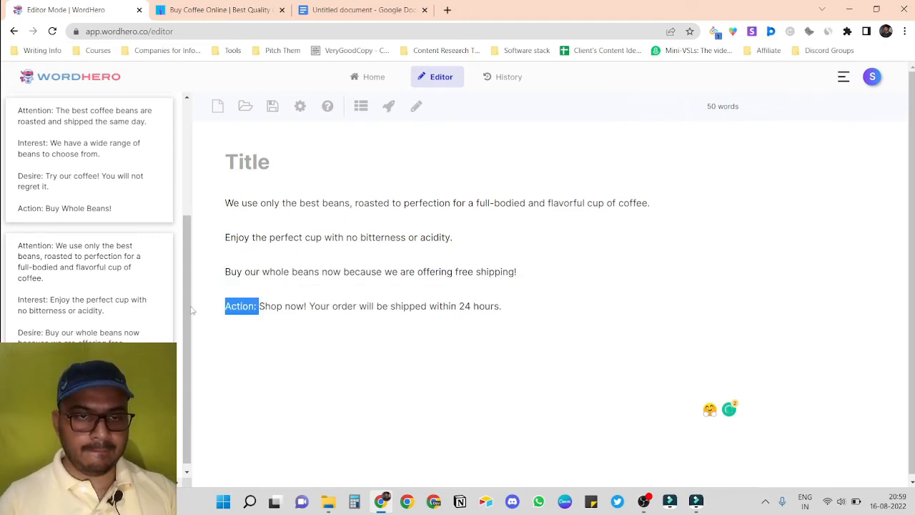
pyautogui.press('BackSpace')
pyautogui.write('Call To A')
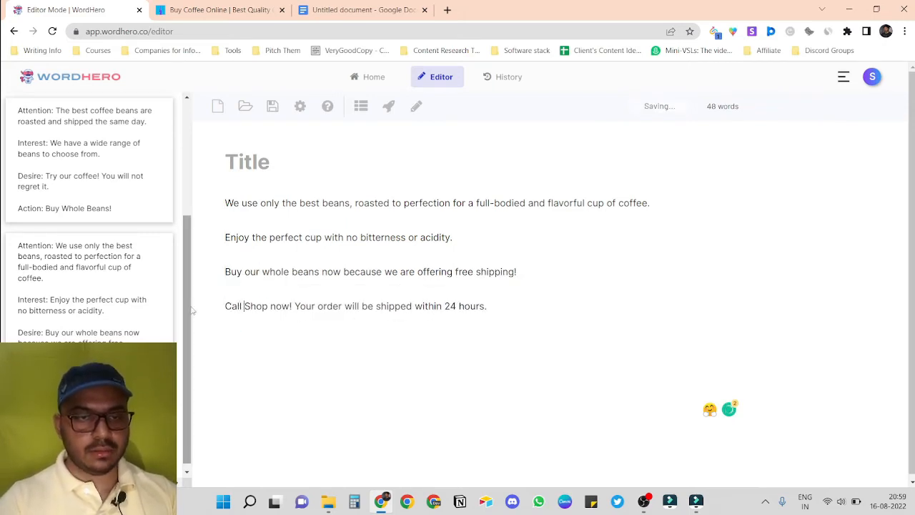
pyautogui.write('ction:')
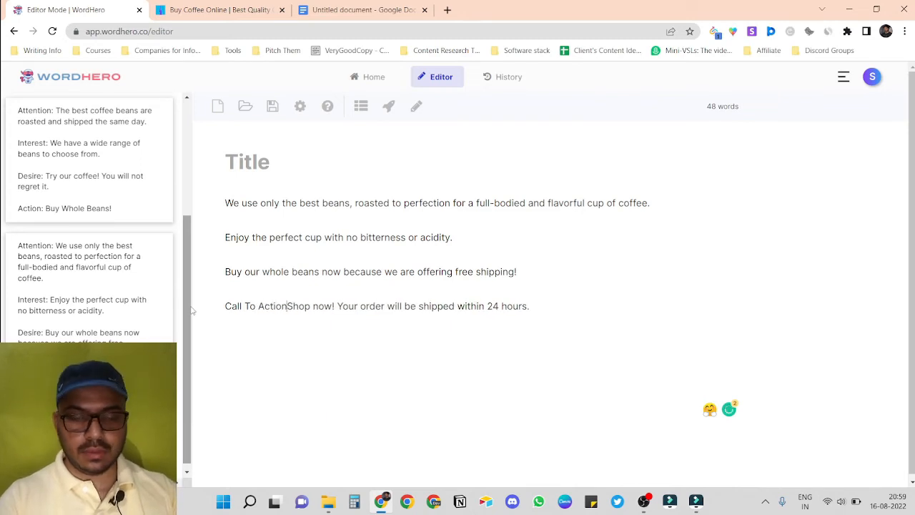
pyautogui.scroll(5, 133, 203)
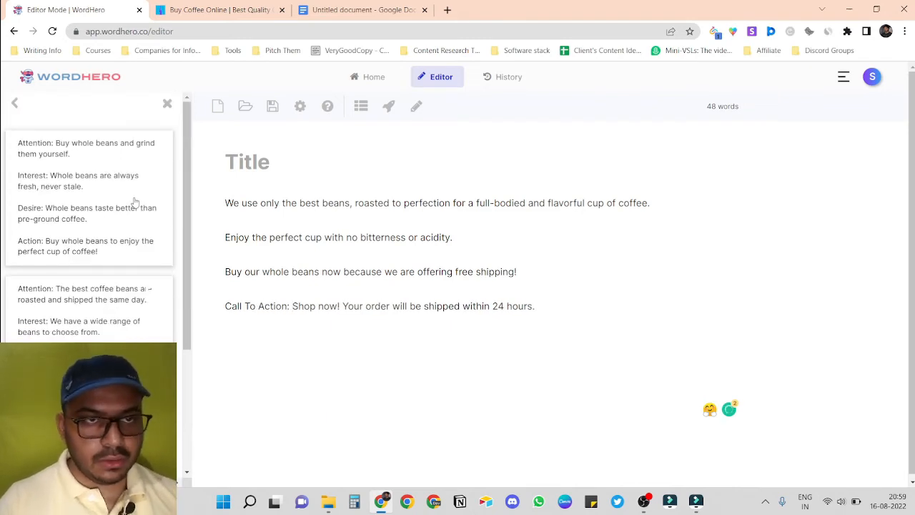
pyautogui.click(166, 105)
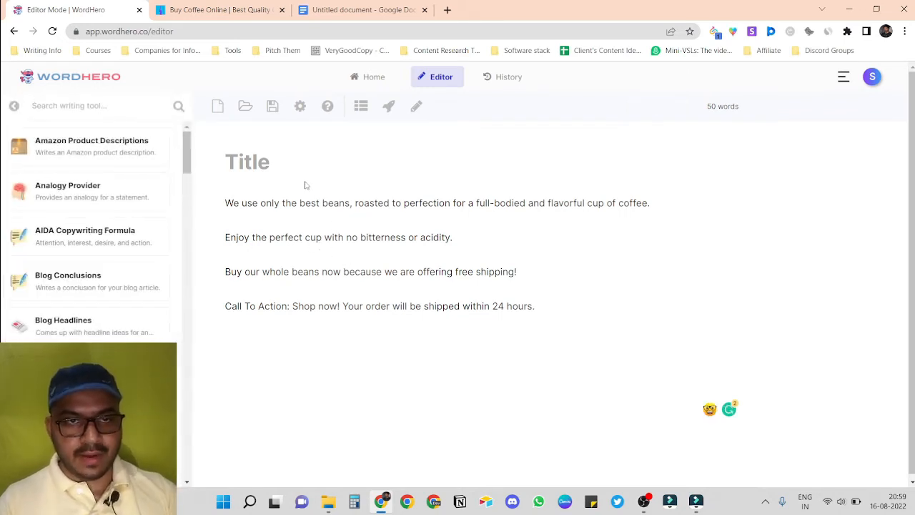
# Add the greeting line "Hi Name," above the first paragraph of the copy
pyautogui.click(226, 203)
pyautogui.press('Return')
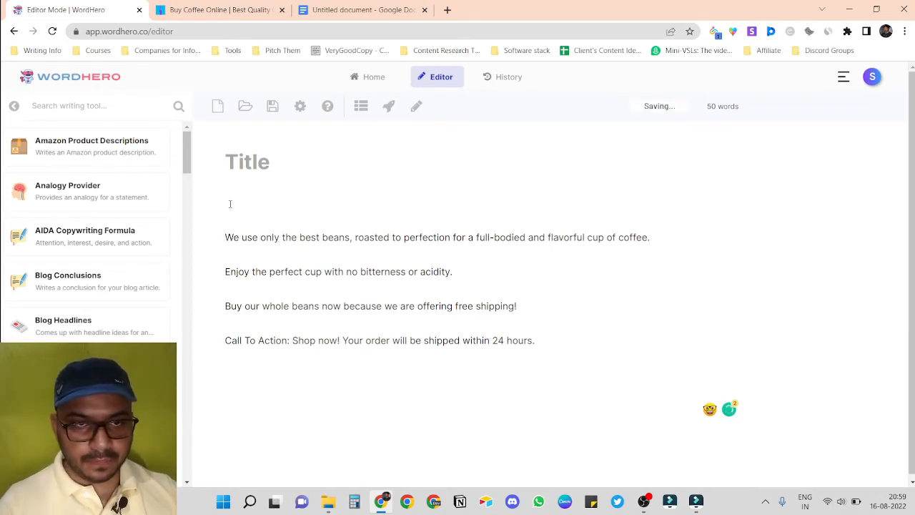
pyautogui.click(230, 205)
pyautogui.write('Hi Name')
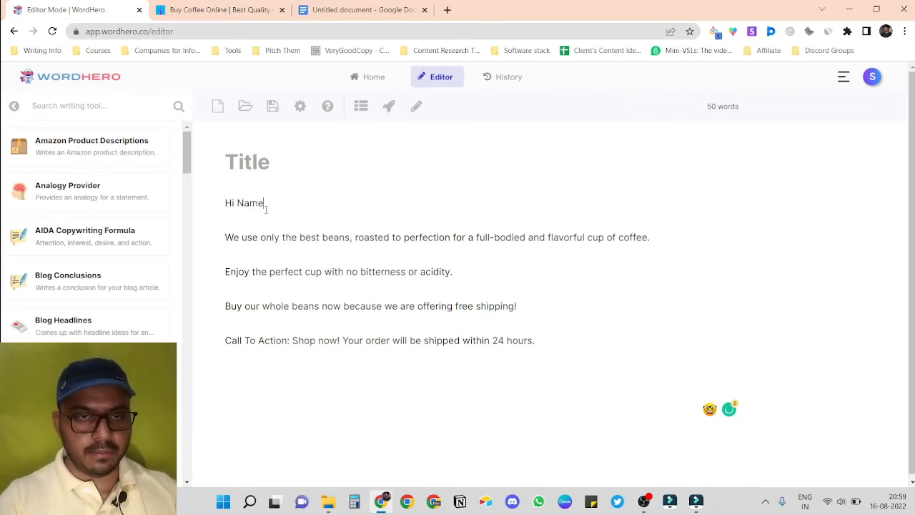
pyautogui.write(',')
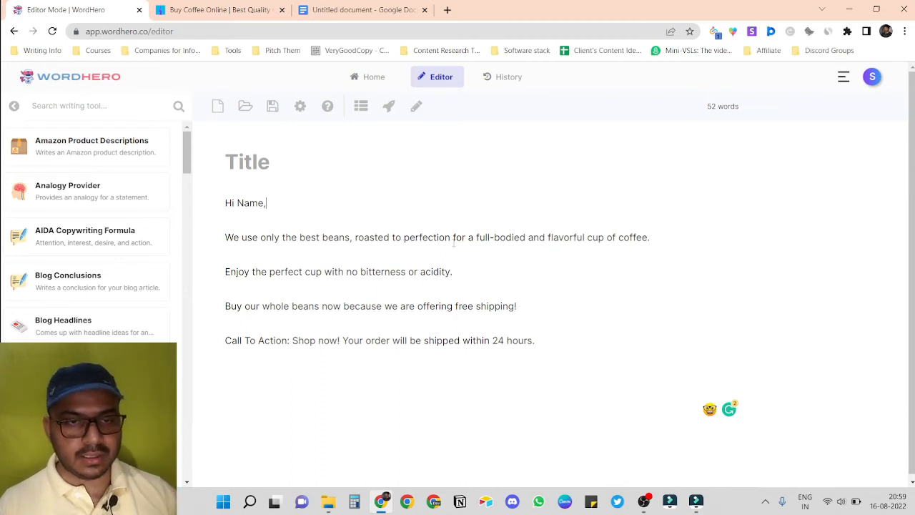
# Have the AI continue the "We use only the best beans" and "Enjoy the perfect cup" paragraphs, and review the text added to the latter
pyautogui.click(545, 339)
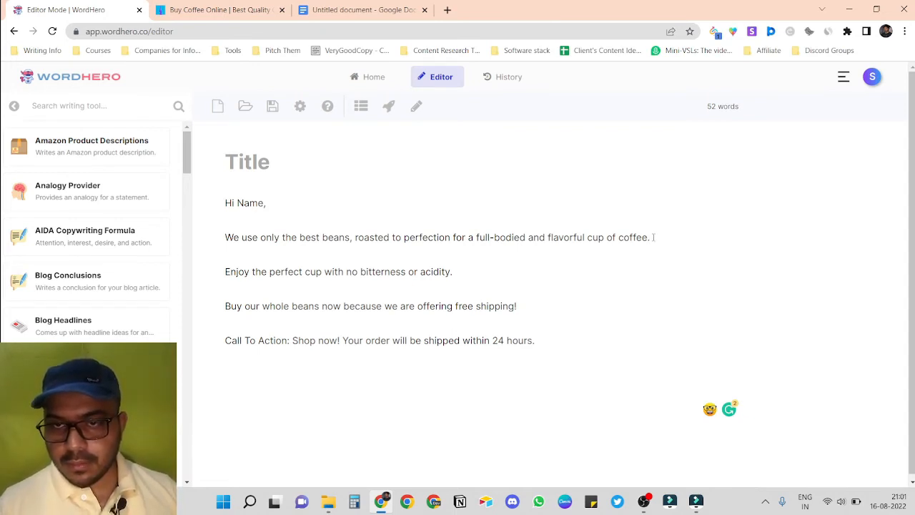
pyautogui.click(417, 107)
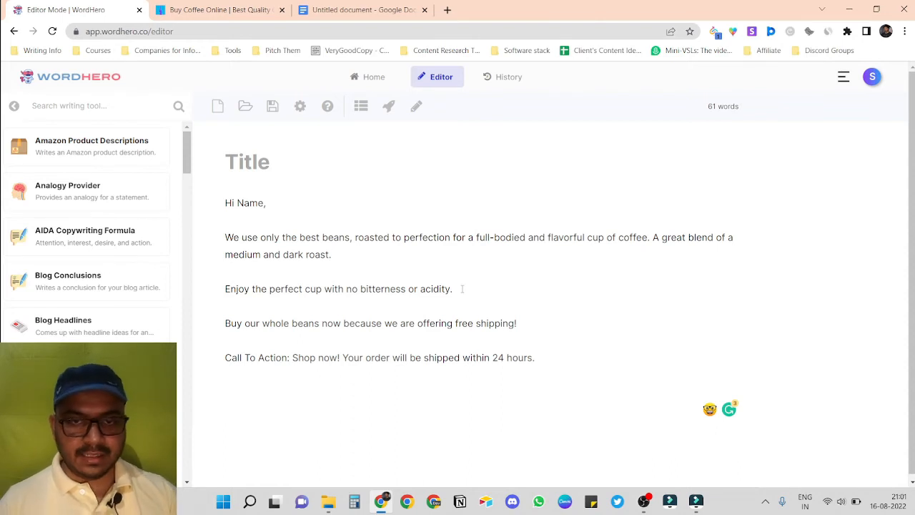
pyautogui.click(416, 106)
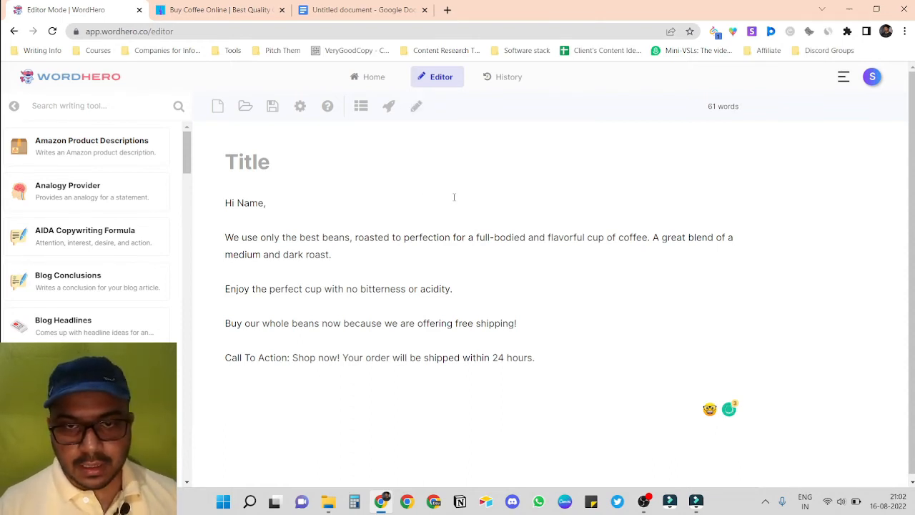
pyautogui.click(417, 106)
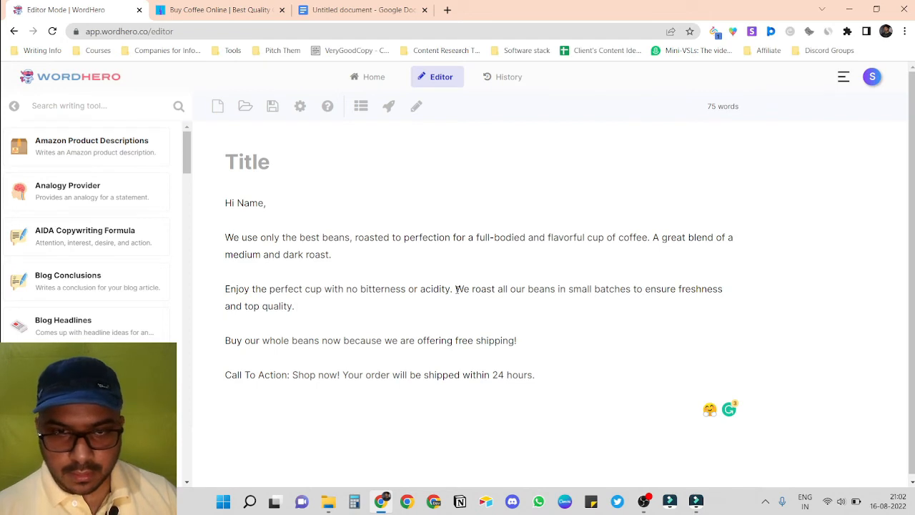
pyautogui.moveTo(456, 289); pyautogui.dragTo(456, 308)
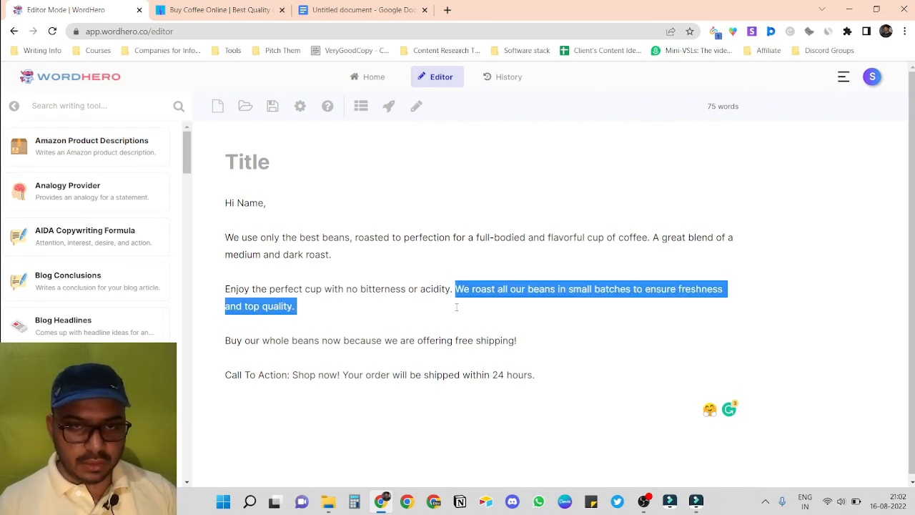
pyautogui.click(456, 306)
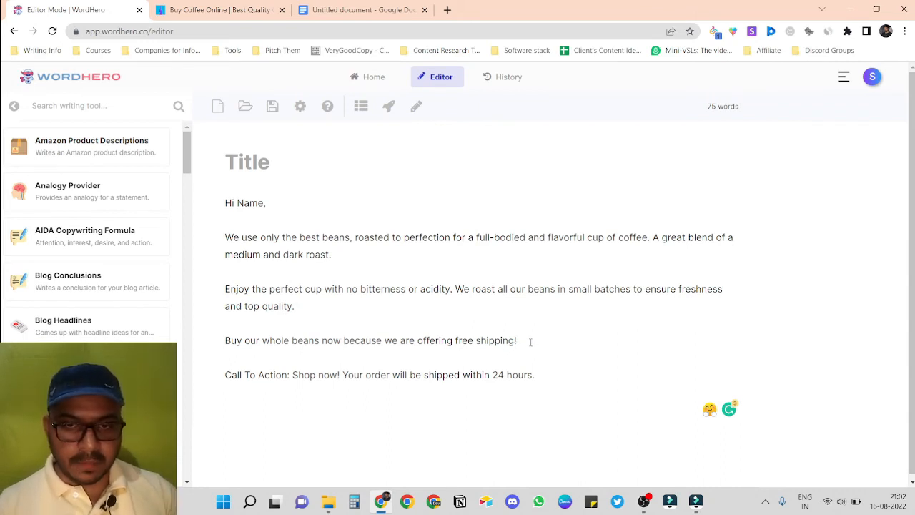
# Try to have the AI continue writing after the "free shipping!" sentence
pyautogui.click(417, 106)
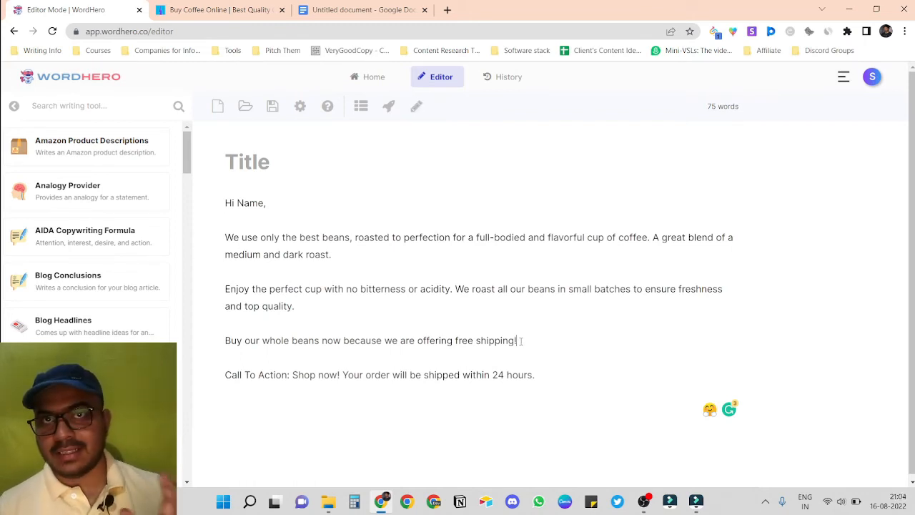
pyautogui.moveTo(521, 341); pyautogui.dragTo(227, 342)
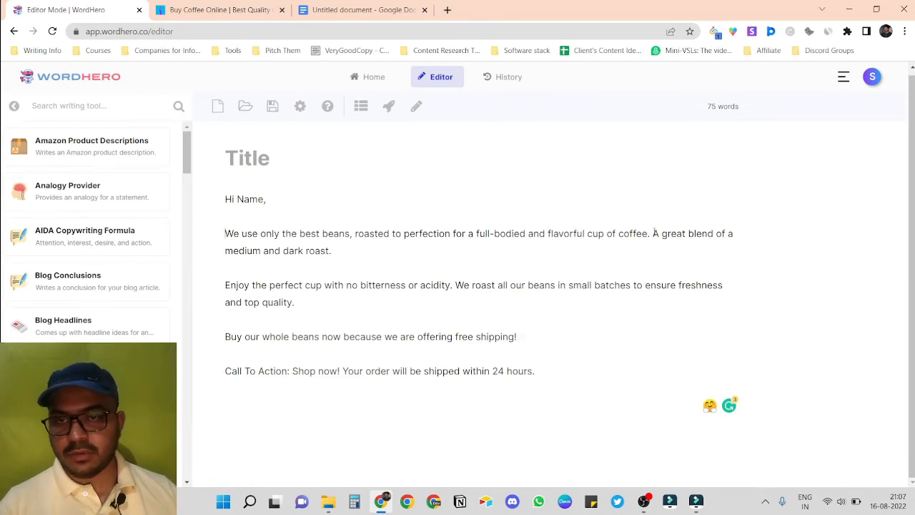
pyautogui.moveTo(654, 233); pyautogui.dragTo(494, 234)
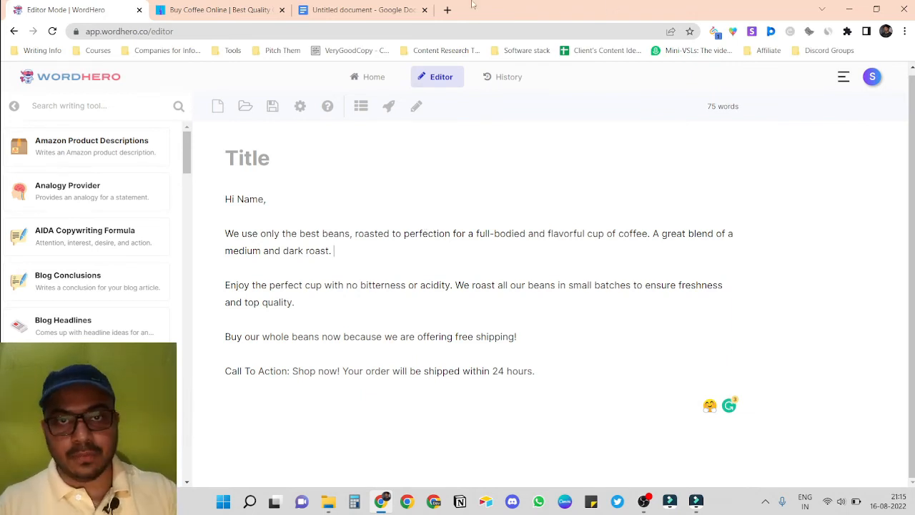
# Open an Incognito window and search the web for "wordhero pricing" to view the subscription plans
pyautogui.hotkey('ctrl', 'shift', 'n')
pyautogui.write('wordhero prici')
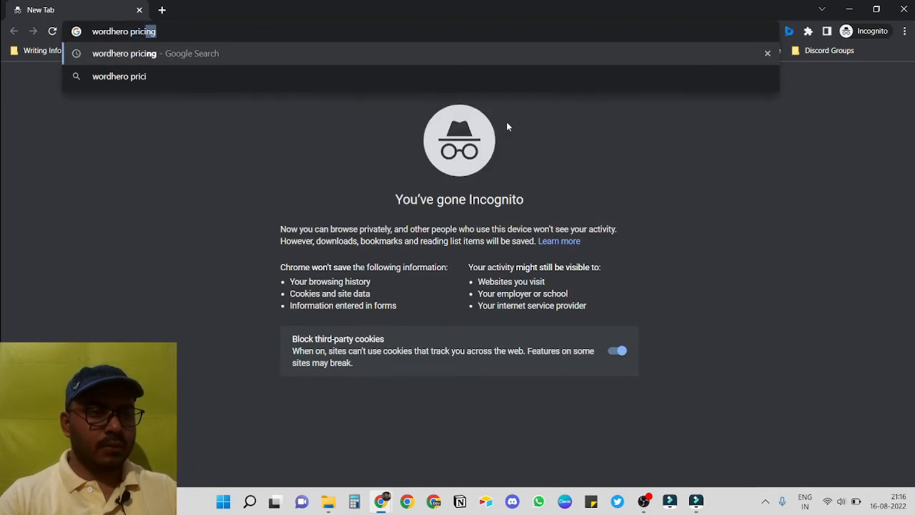
pyautogui.press('Return')
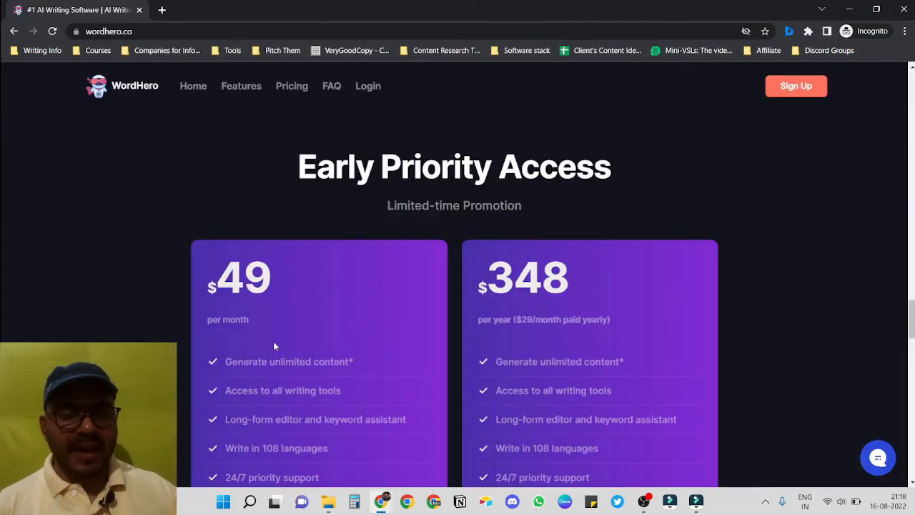
# Review the features of the monthly and yearly WordHero plans and the one-time price of the WordHero lifetime deal on AppSumo
pyautogui.scroll(-2, 273, 346)
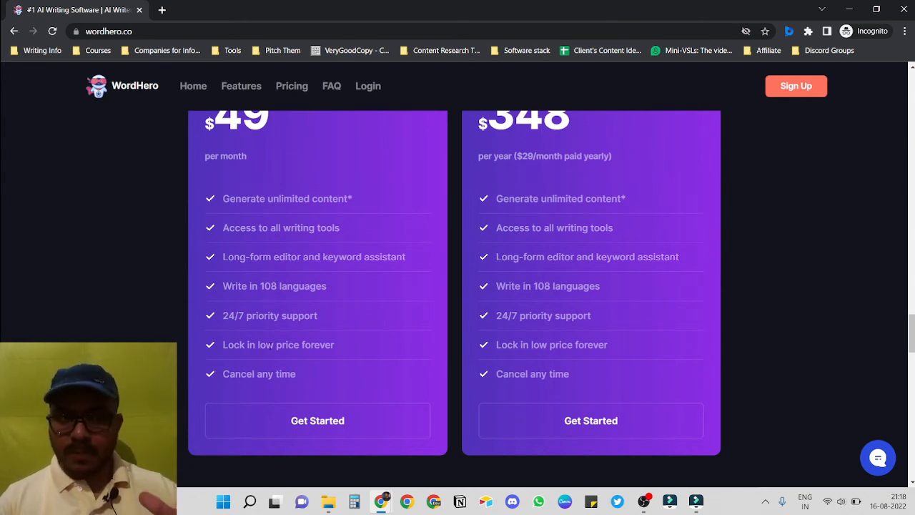
pyautogui.scroll(1, 270, 347)
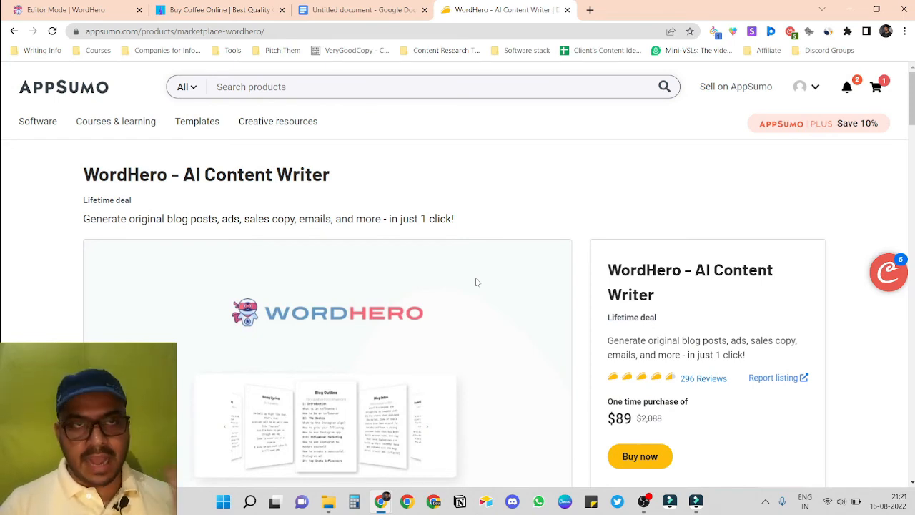
pyautogui.scroll(-2, 551, 321)
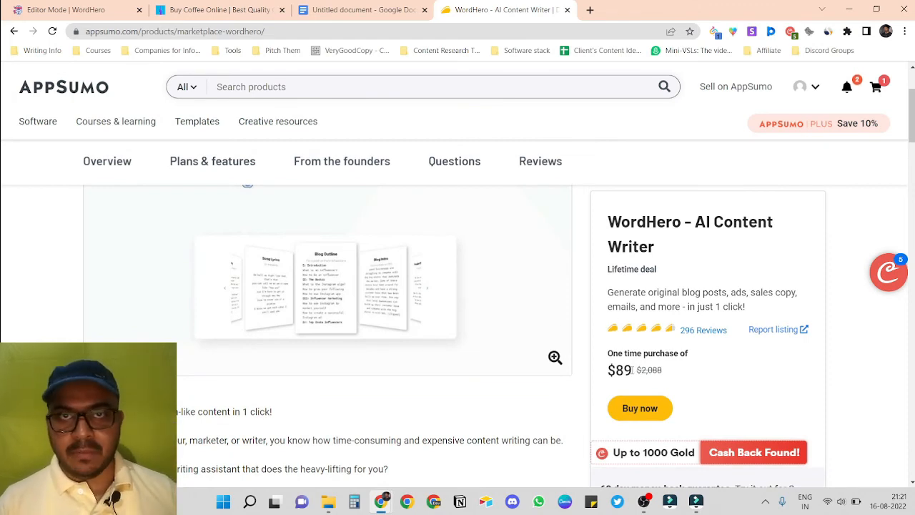
pyautogui.moveTo(632, 369); pyautogui.dragTo(608, 372)
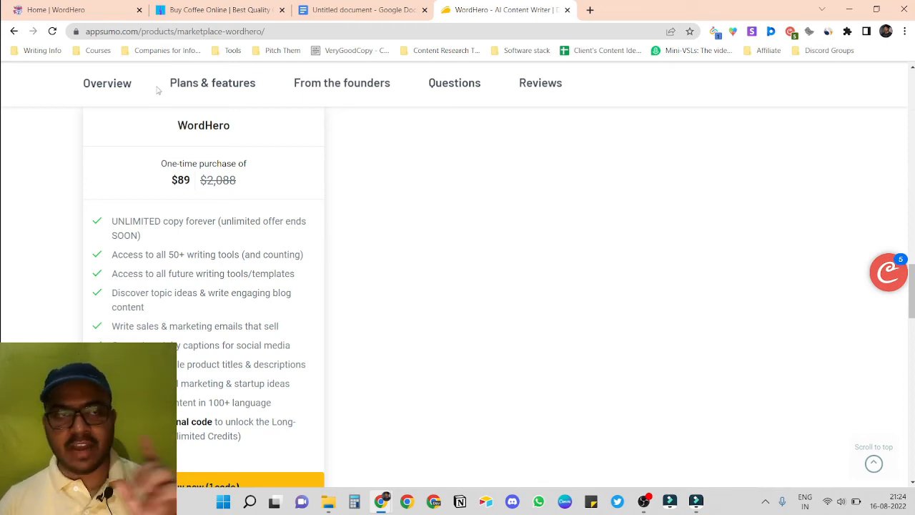
# Switch to the WordHero home page, browse the full list of writing tools, and view the blank Editor before returning home
pyautogui.click(104, 14)
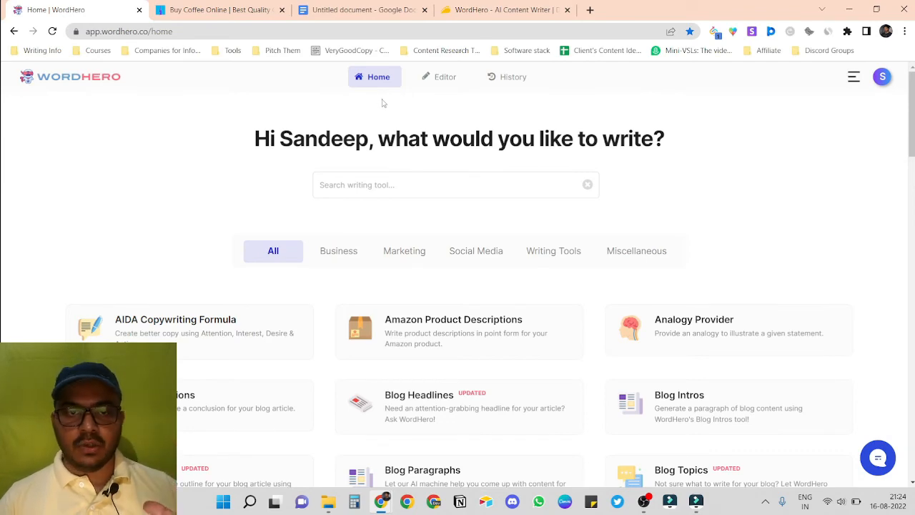
pyautogui.scroll(-5, 684, 194)
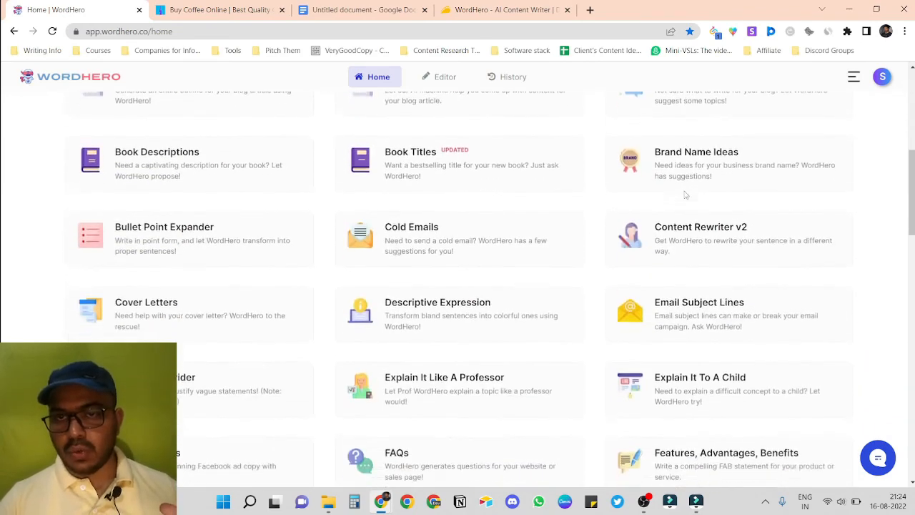
pyautogui.scroll(-15, 684, 194)
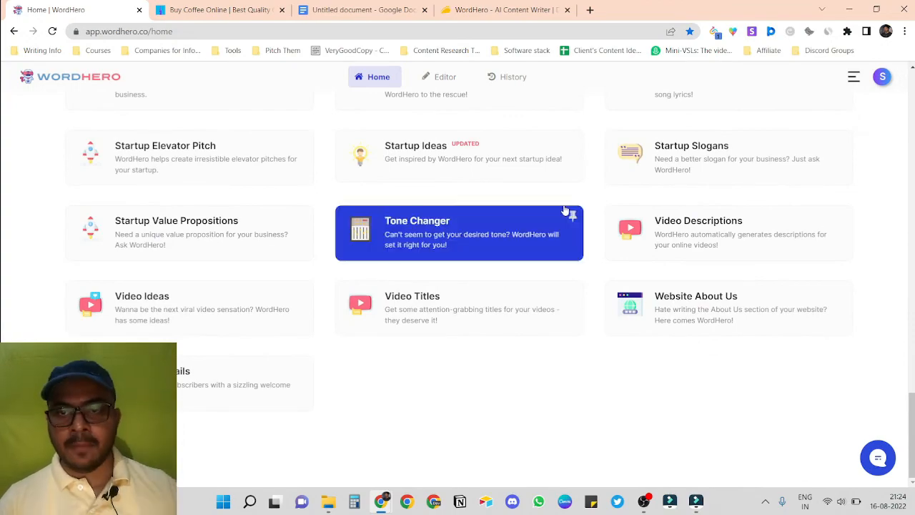
pyautogui.scroll(15, 568, 207)
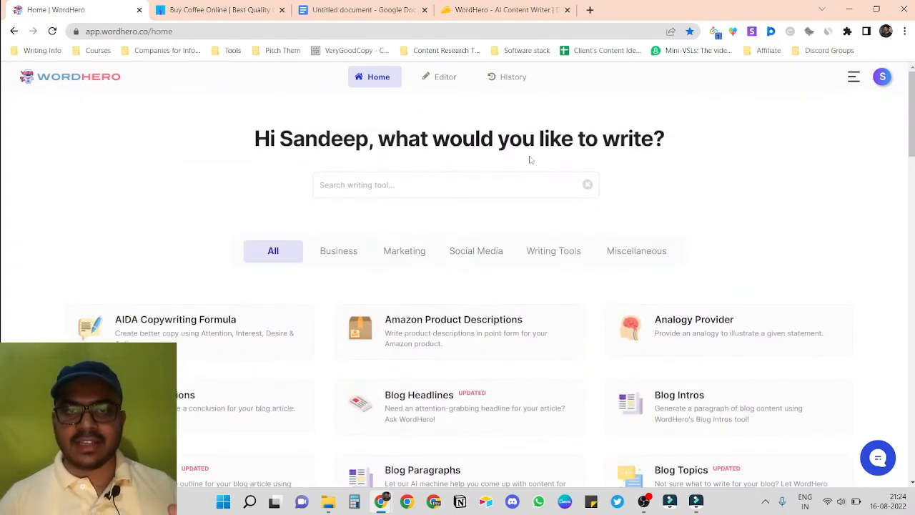
pyautogui.click(439, 77)
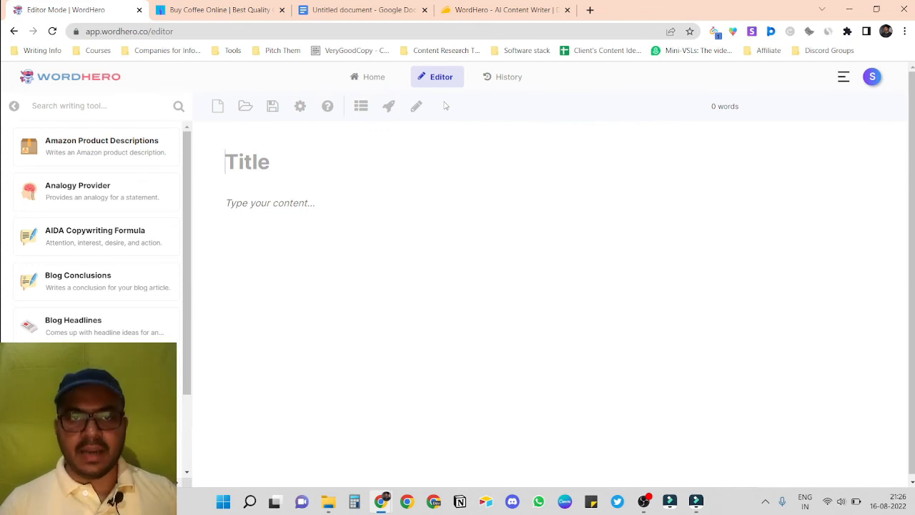
pyautogui.click(373, 78)
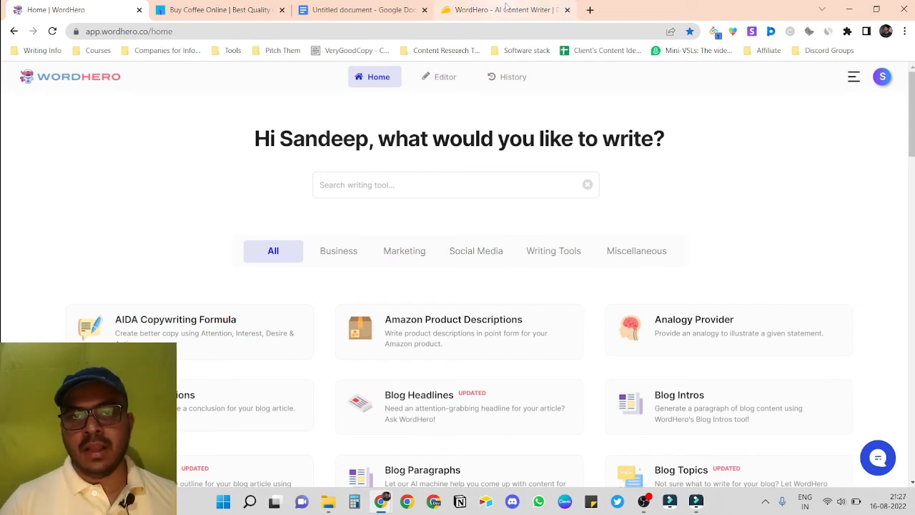
# Return to the AppSumo deal and calculate 89*2 with a Google search in a new tab
pyautogui.click(507, 10)
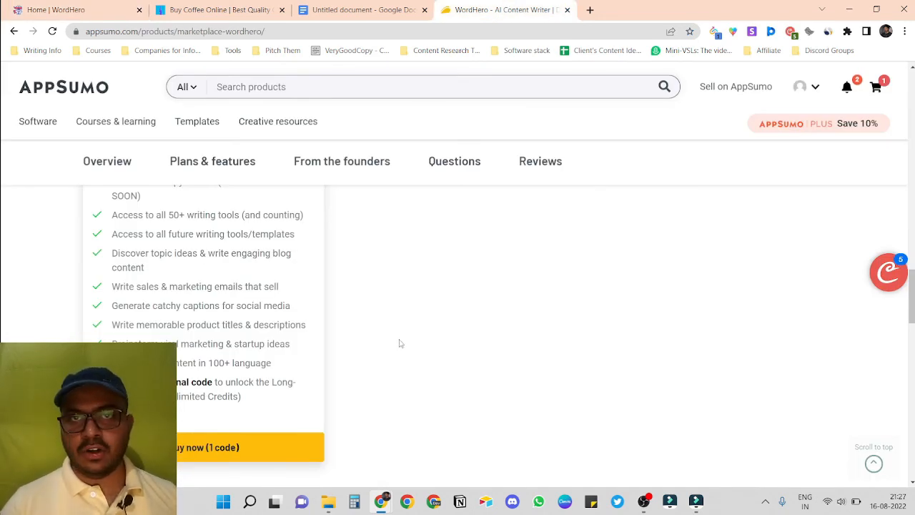
pyautogui.click(590, 10)
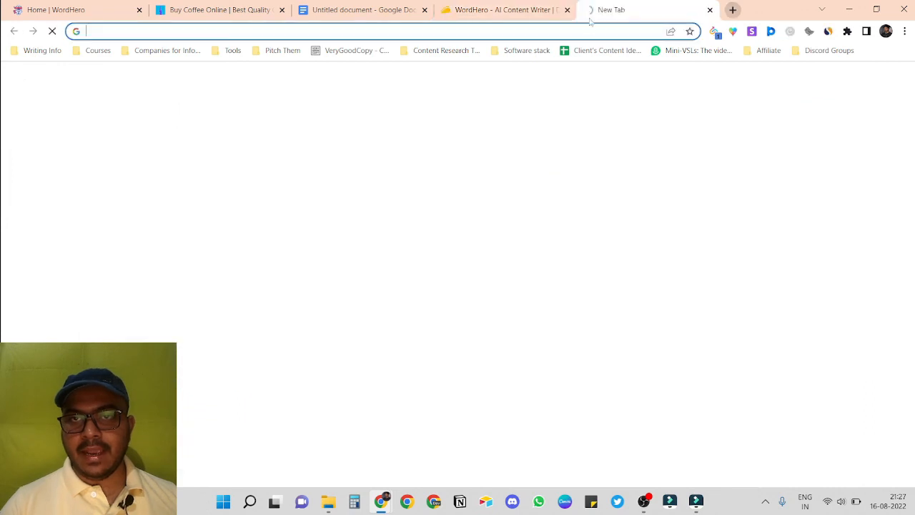
pyautogui.click(586, 33)
pyautogui.write('89')
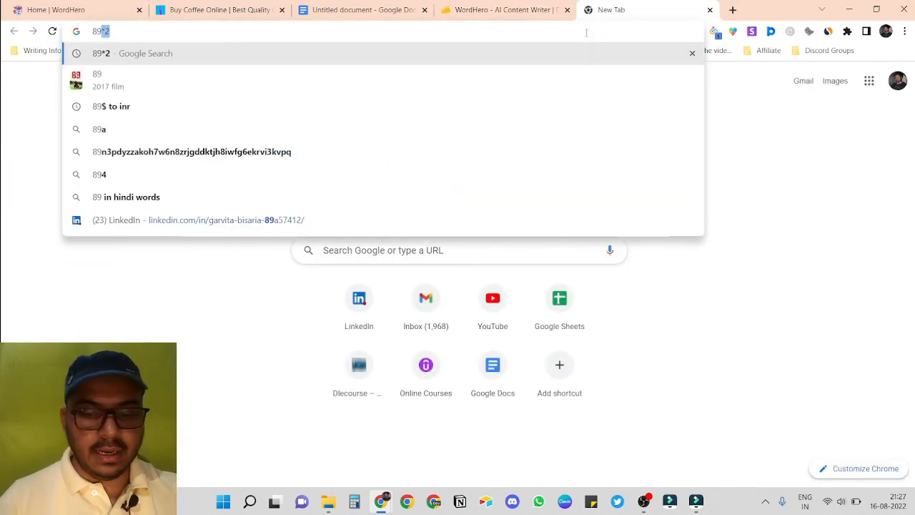
pyautogui.press('Delete')
pyautogui.press('Return')
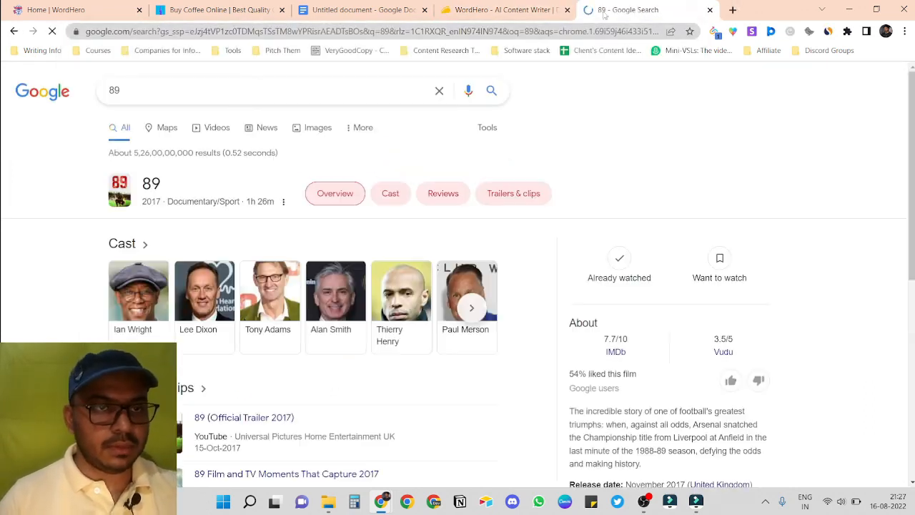
pyautogui.click(519, 32)
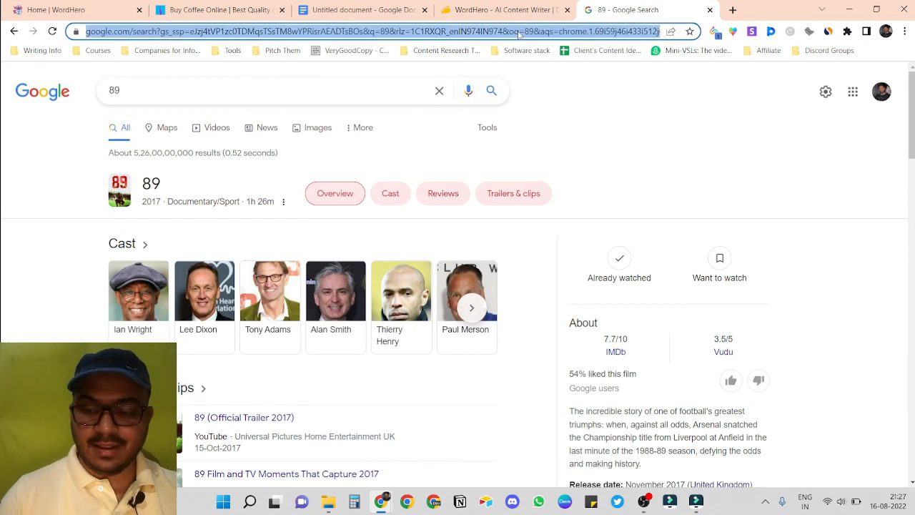
pyautogui.write('89*')
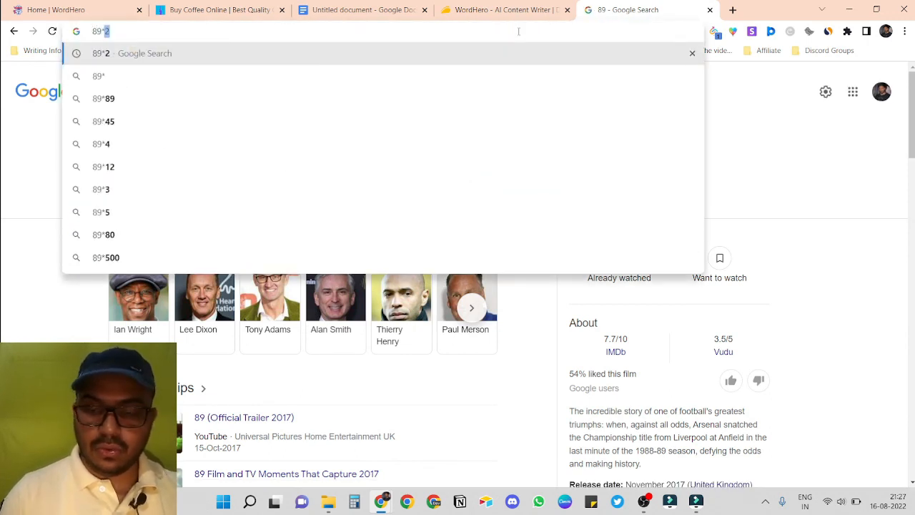
pyautogui.press('Return')
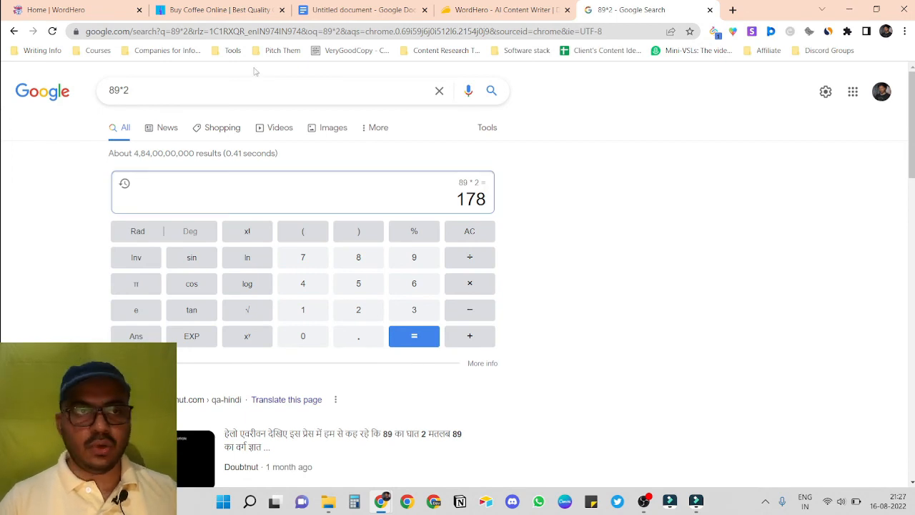
# Compare the AppSumo one-time deal with the 89*2 calculation and the subscription plans in the Incognito window
pyautogui.click(47, 8)
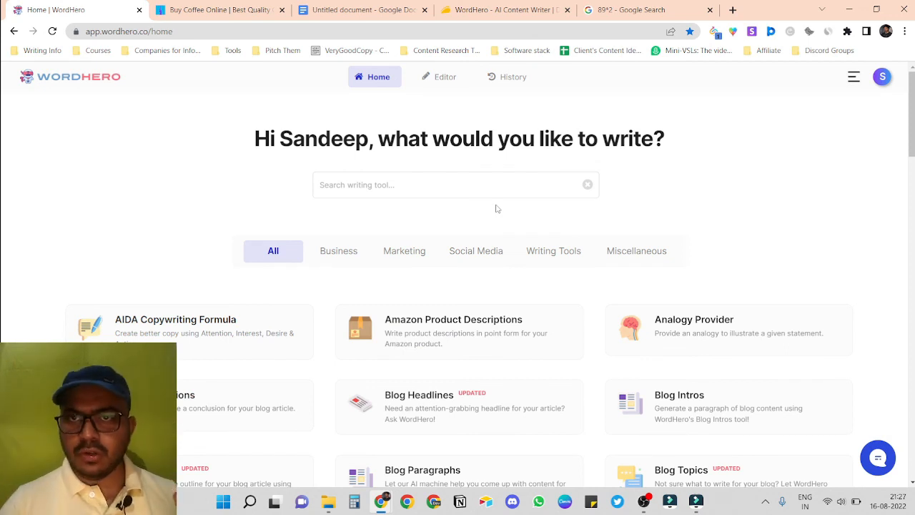
pyautogui.click(499, 11)
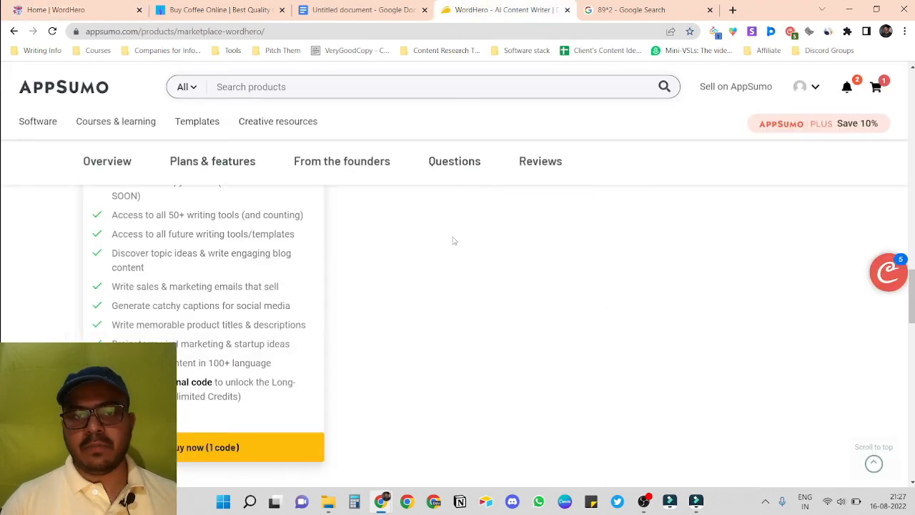
pyautogui.scroll(2, 454, 241)
pyautogui.click(650, 10)
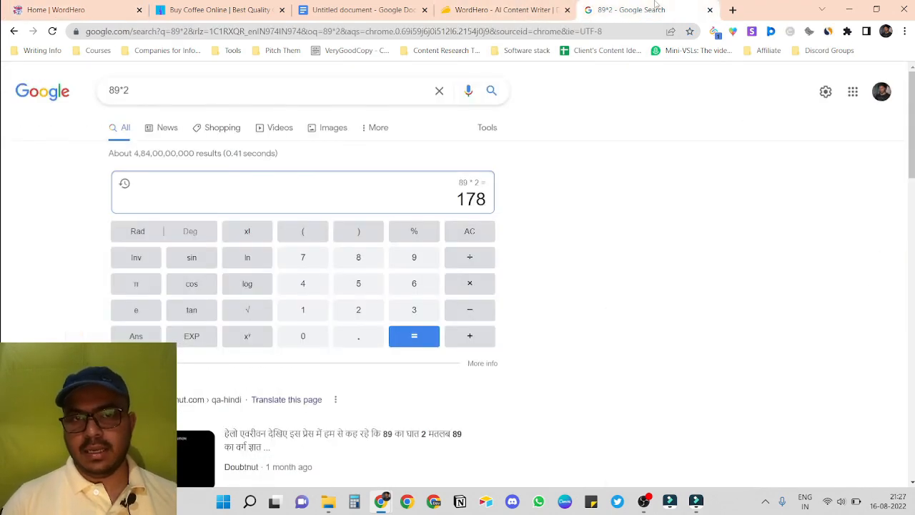
pyautogui.click(499, 10)
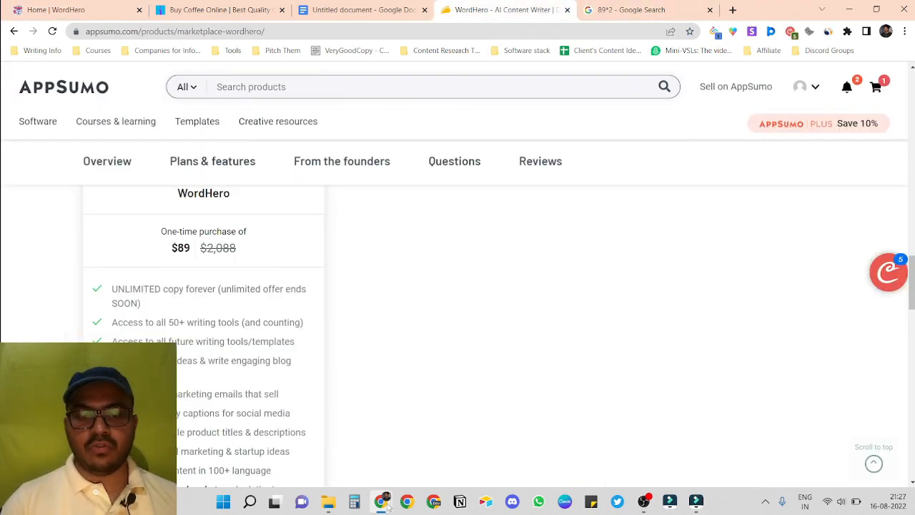
pyautogui.moveTo(386, 505)
pyautogui.click(447, 443)
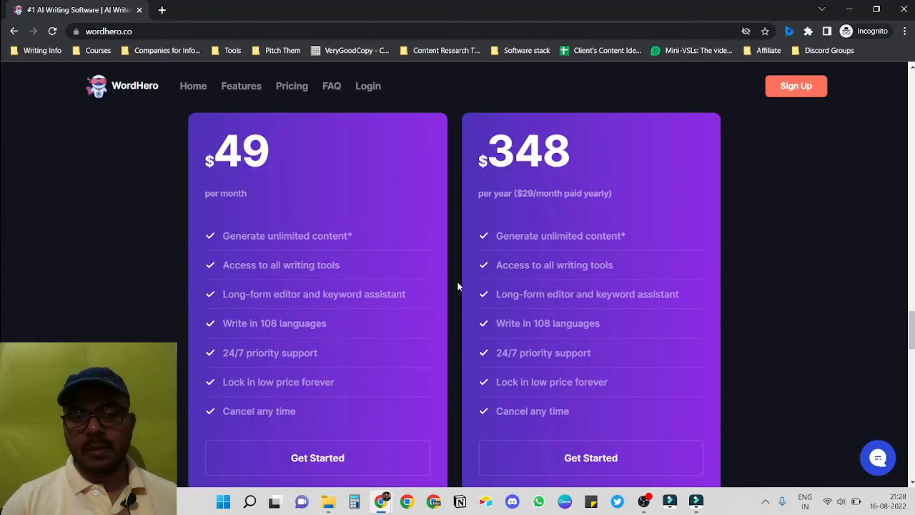